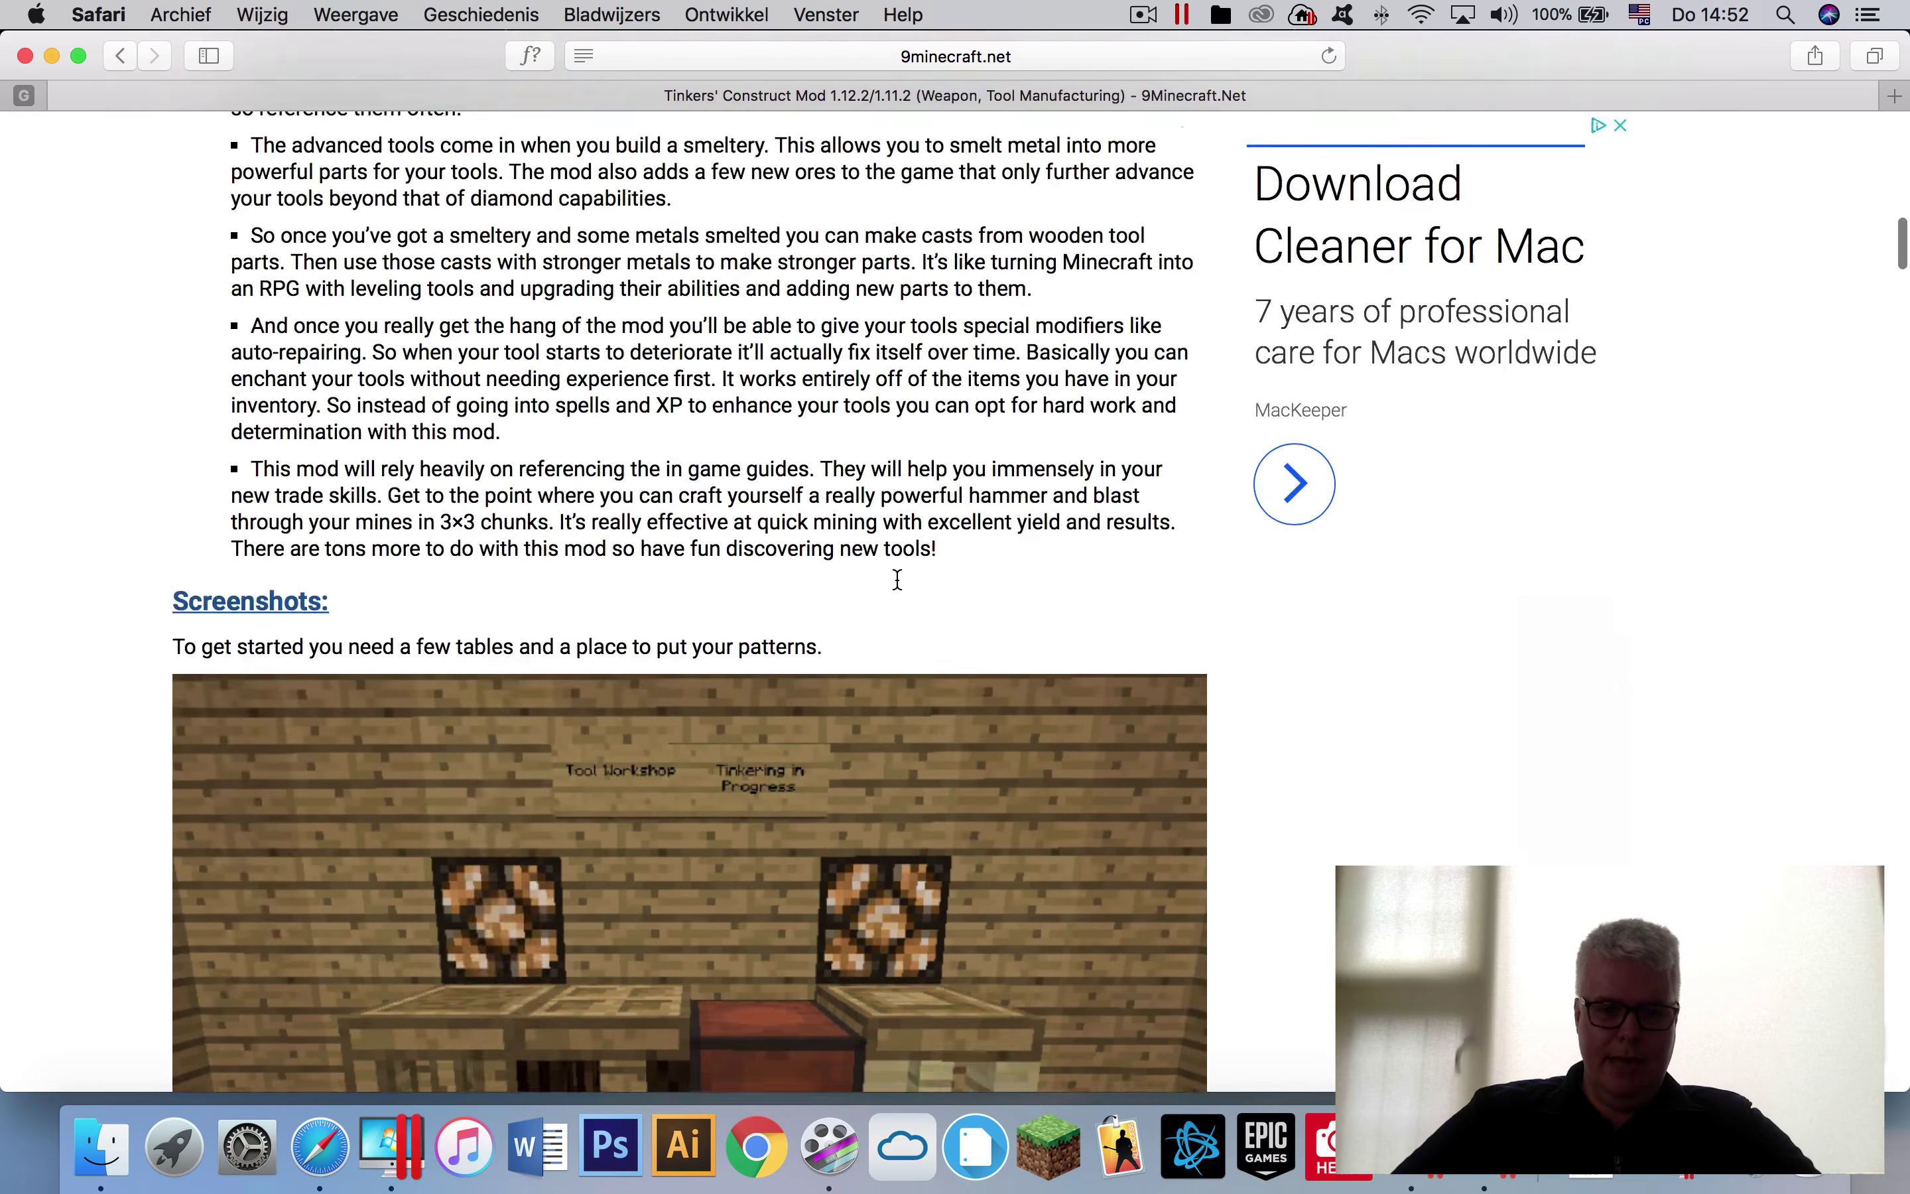
- Examine the Tinkers' Construct mod page through to the download links for the different Minecraft versions
{"action": "scroll", "coordinate": [900, 588], "scroll_direction": "down", "scroll_amount": 20}
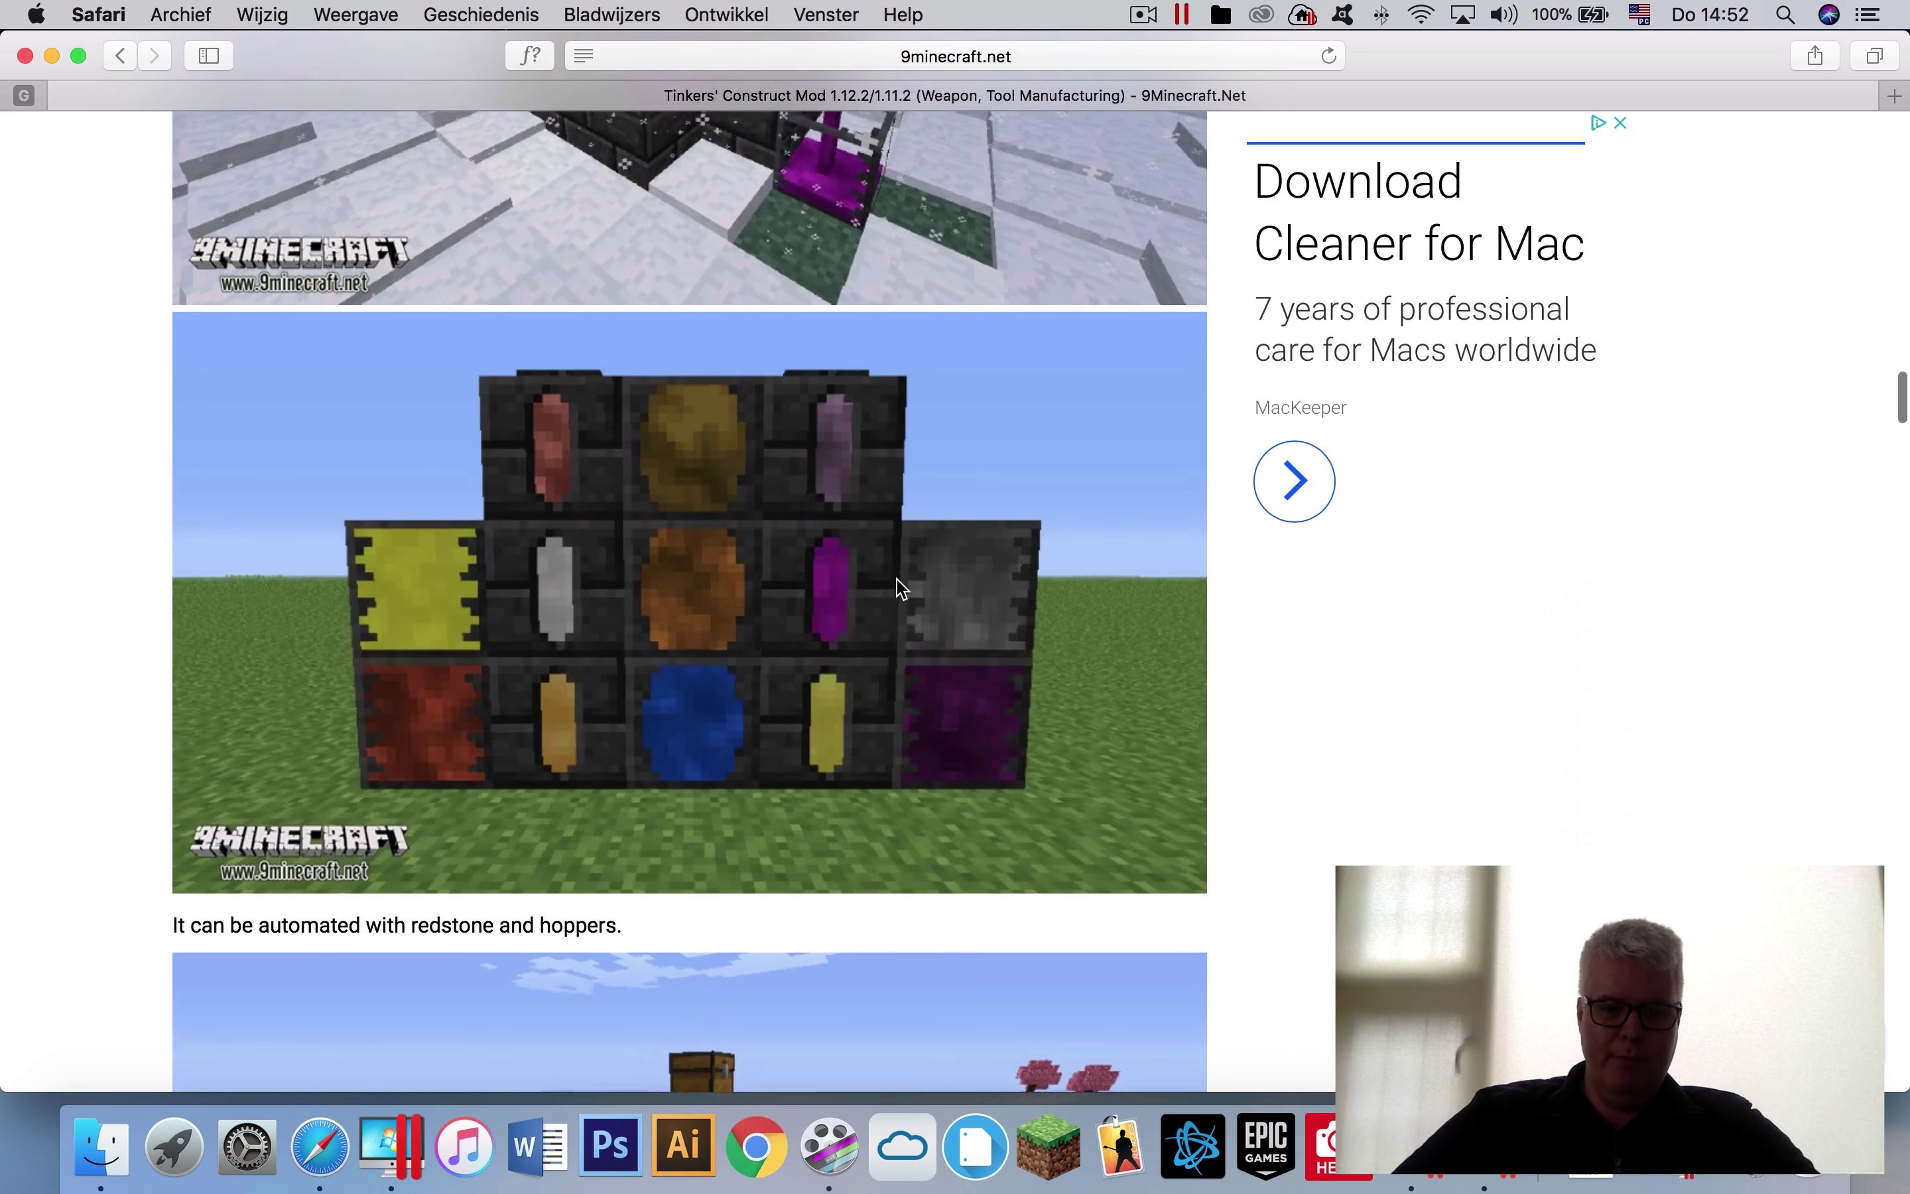
{"action": "scroll", "coordinate": [899, 588], "scroll_direction": "down", "scroll_amount": 20}
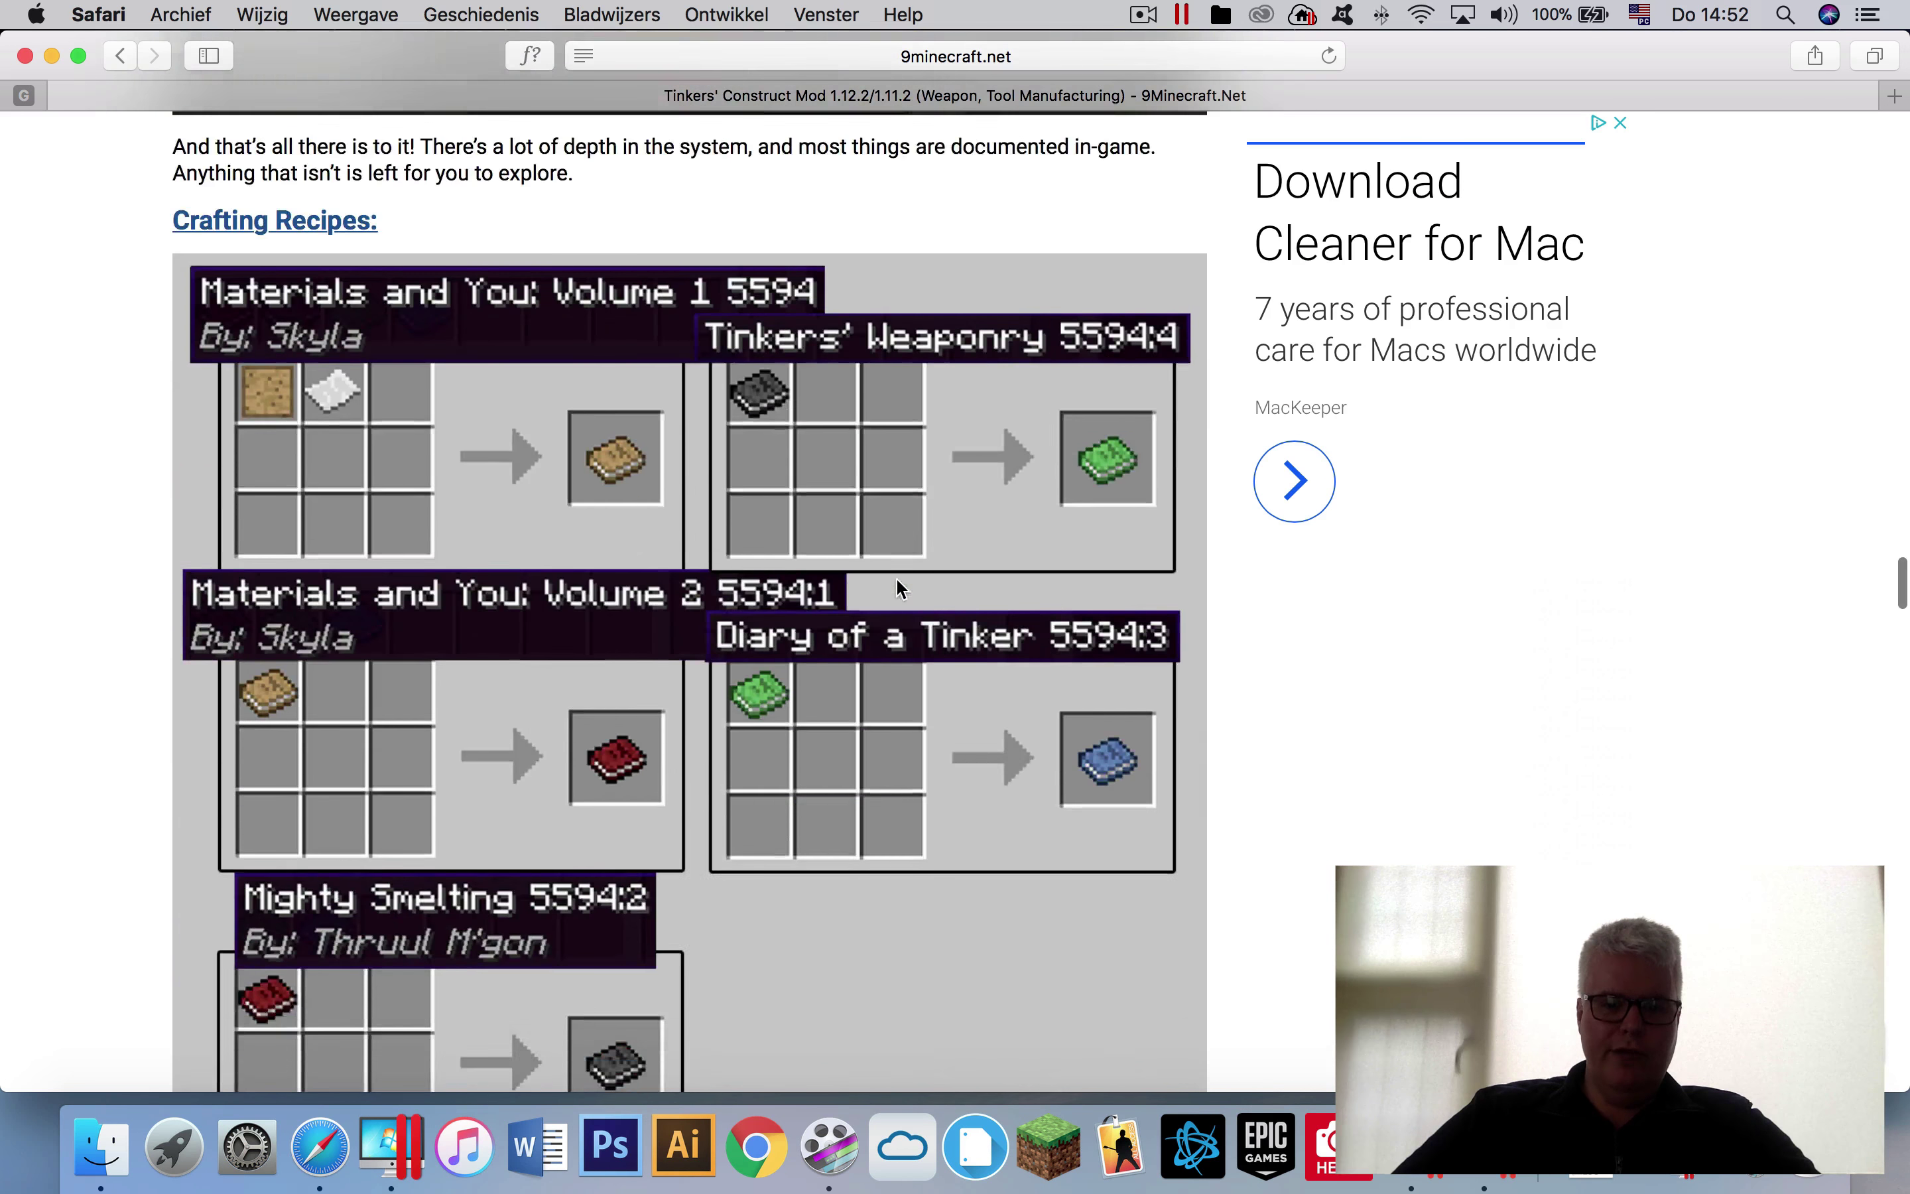
{"action": "scroll", "coordinate": [900, 589], "scroll_direction": "down", "scroll_amount": 8}
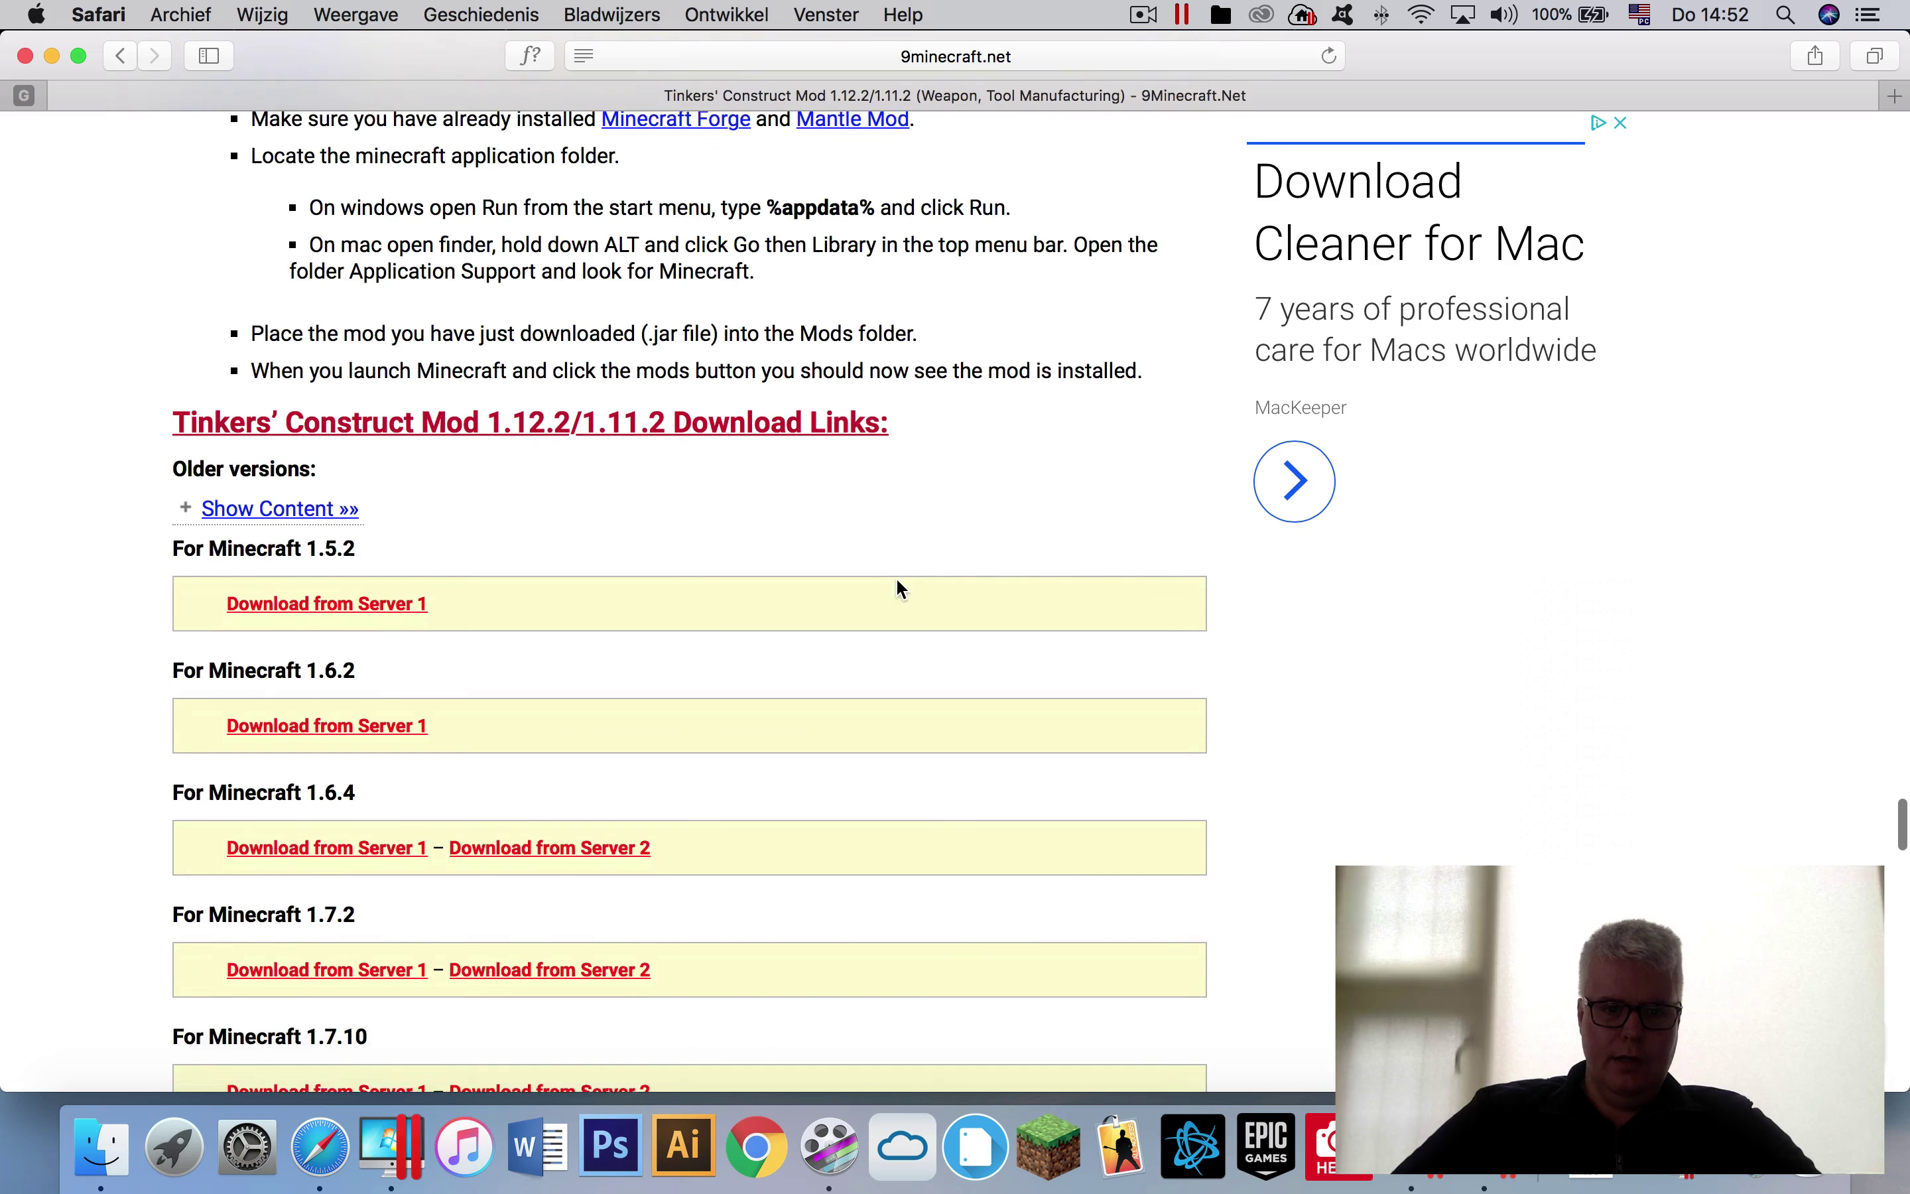
{"action": "scroll", "coordinate": [900, 588], "scroll_direction": "down", "scroll_amount": 1}
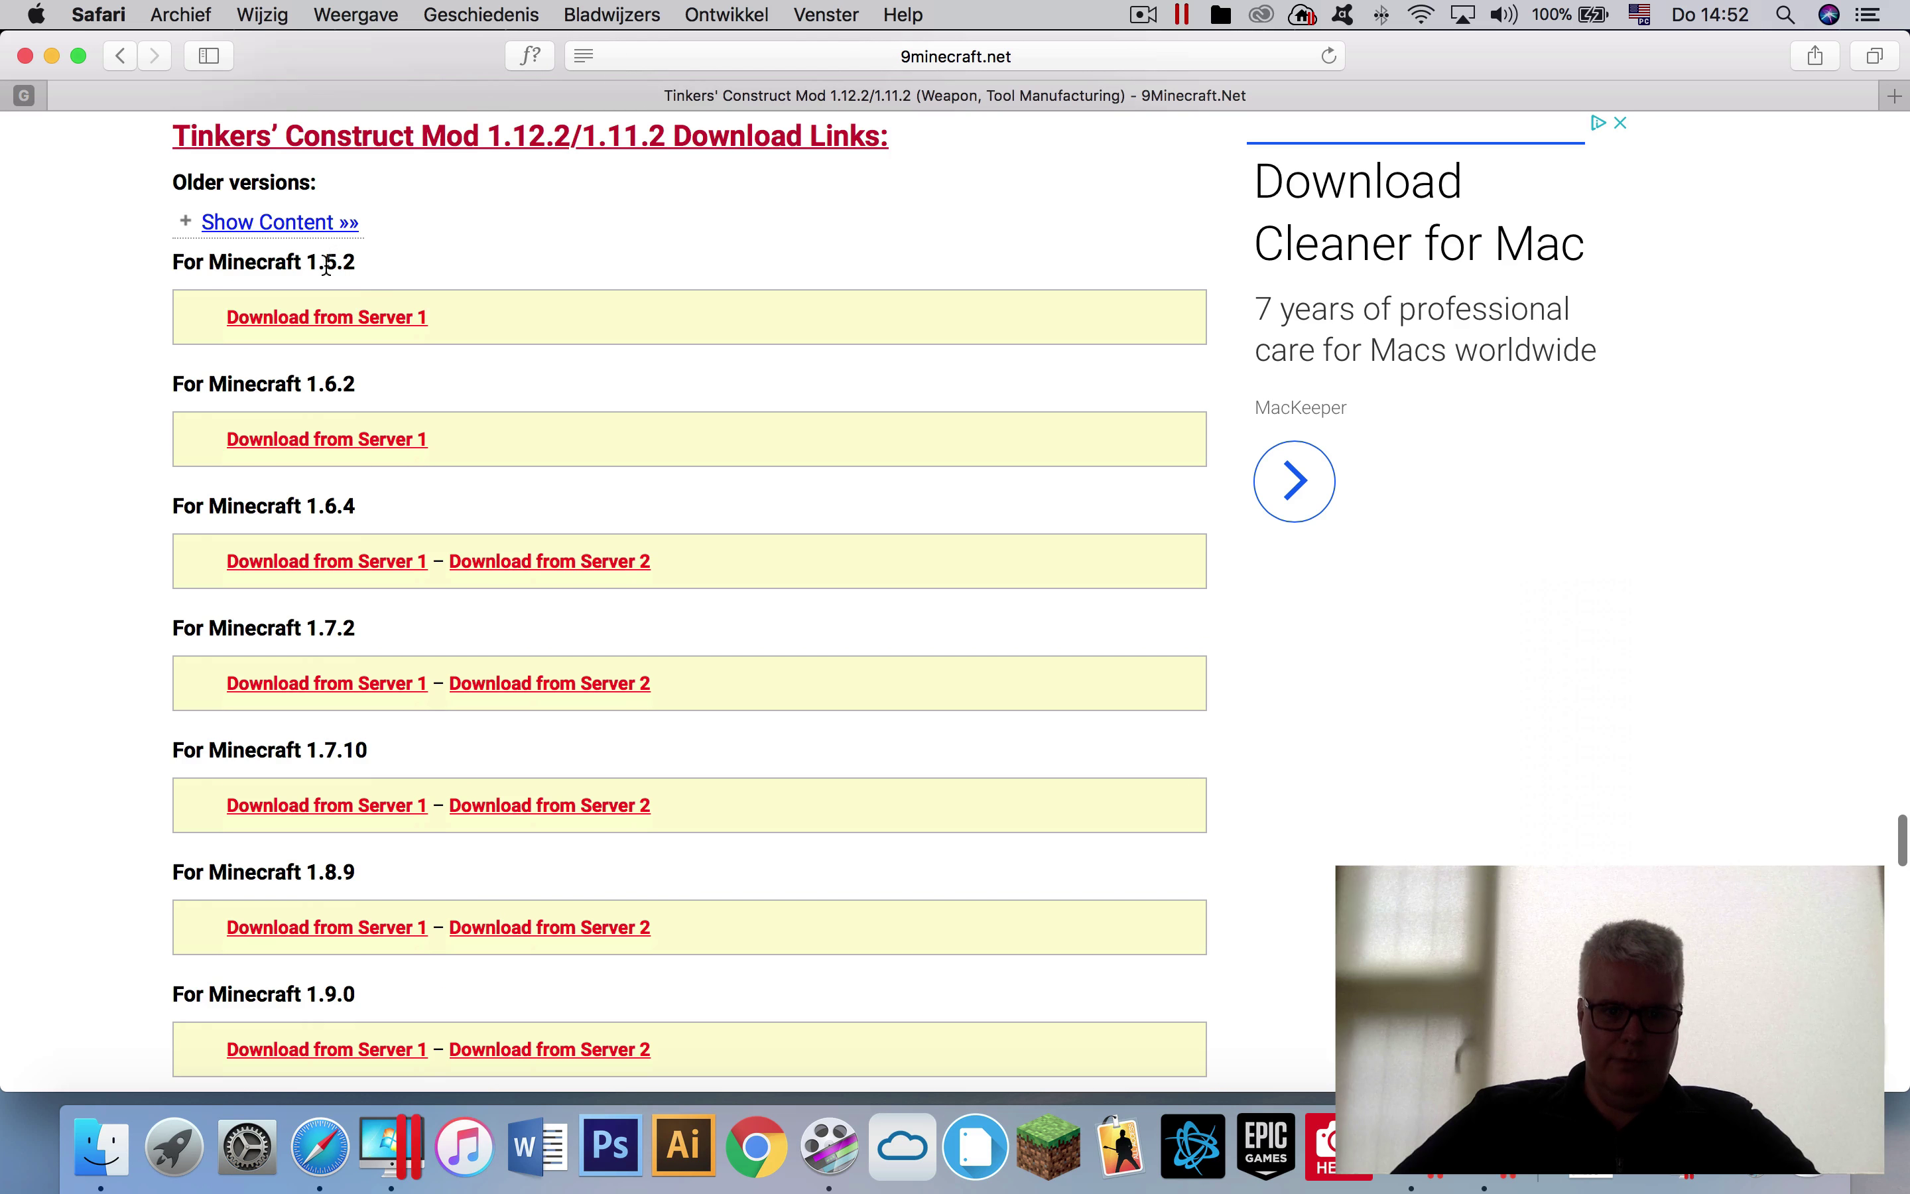
{"action": "scroll", "coordinate": [874, 474], "scroll_direction": "down", "scroll_amount": 18}
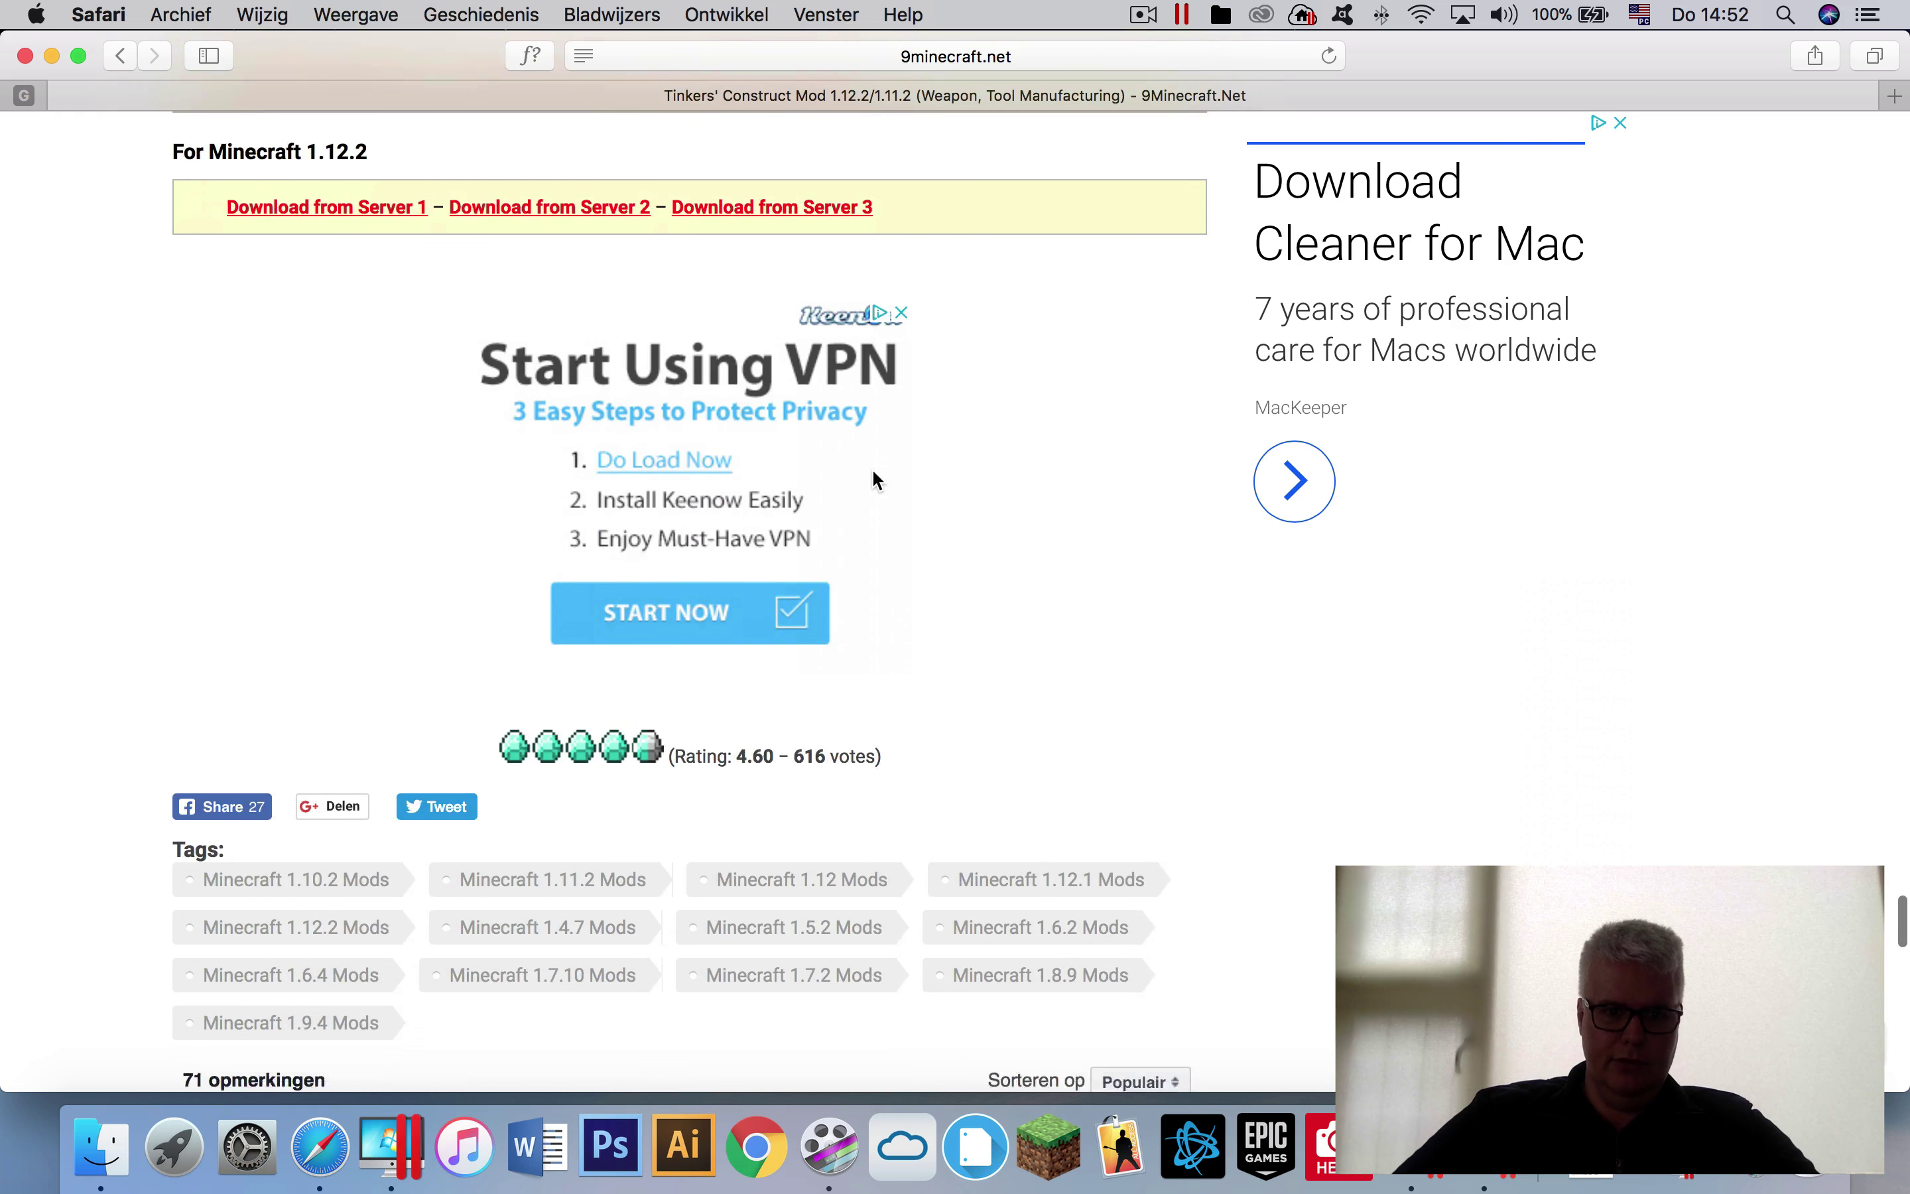
{"action": "scroll", "coordinate": [871, 468], "scroll_direction": "up", "scroll_amount": 6}
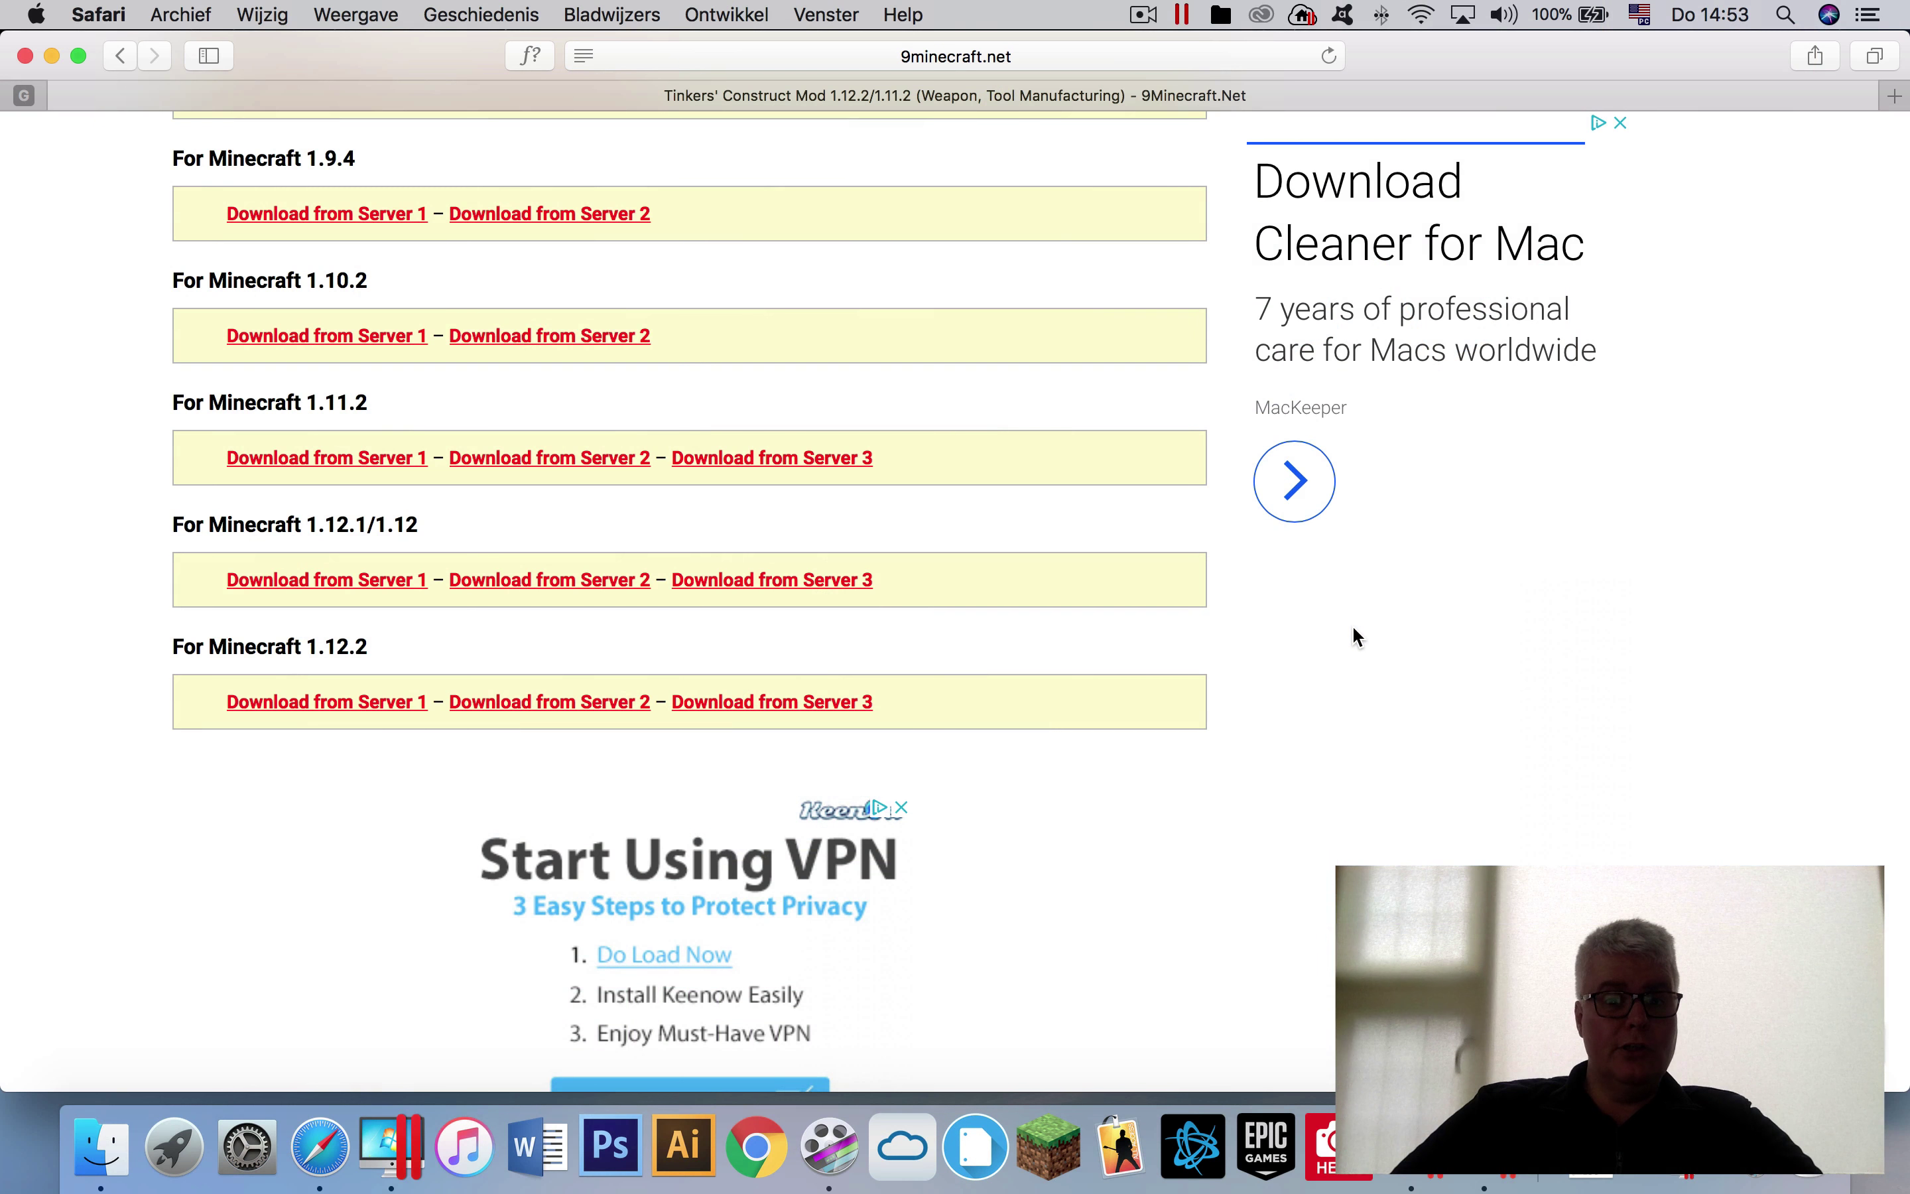
- Minimize the web page and switch from the Mac desktop to the Windows desktop, selecting the Mijn mods folder there
{"action": "left_click", "coordinate": [53, 56]}
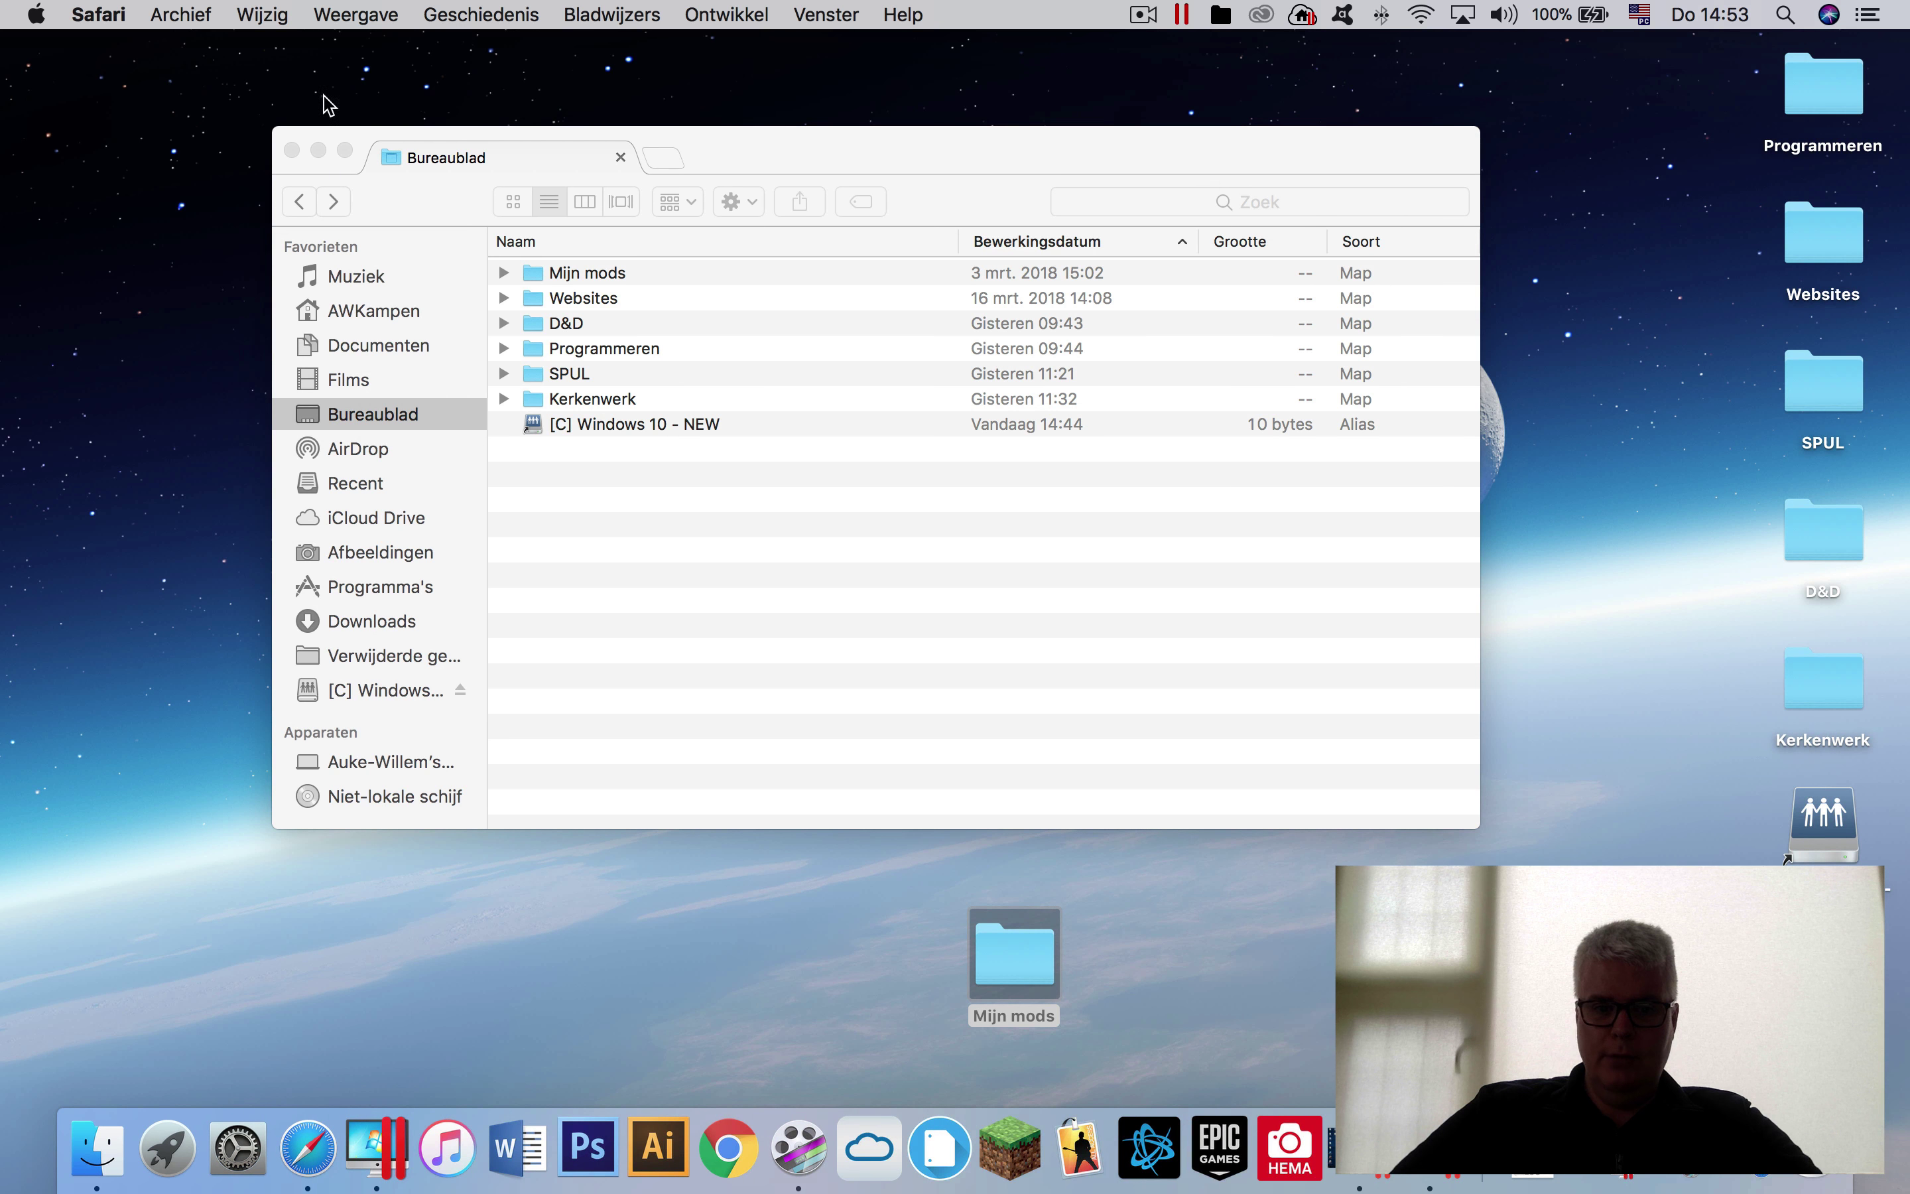
{"action": "left_click", "coordinate": [769, 576]}
{"action": "left_click", "coordinate": [1030, 977]}
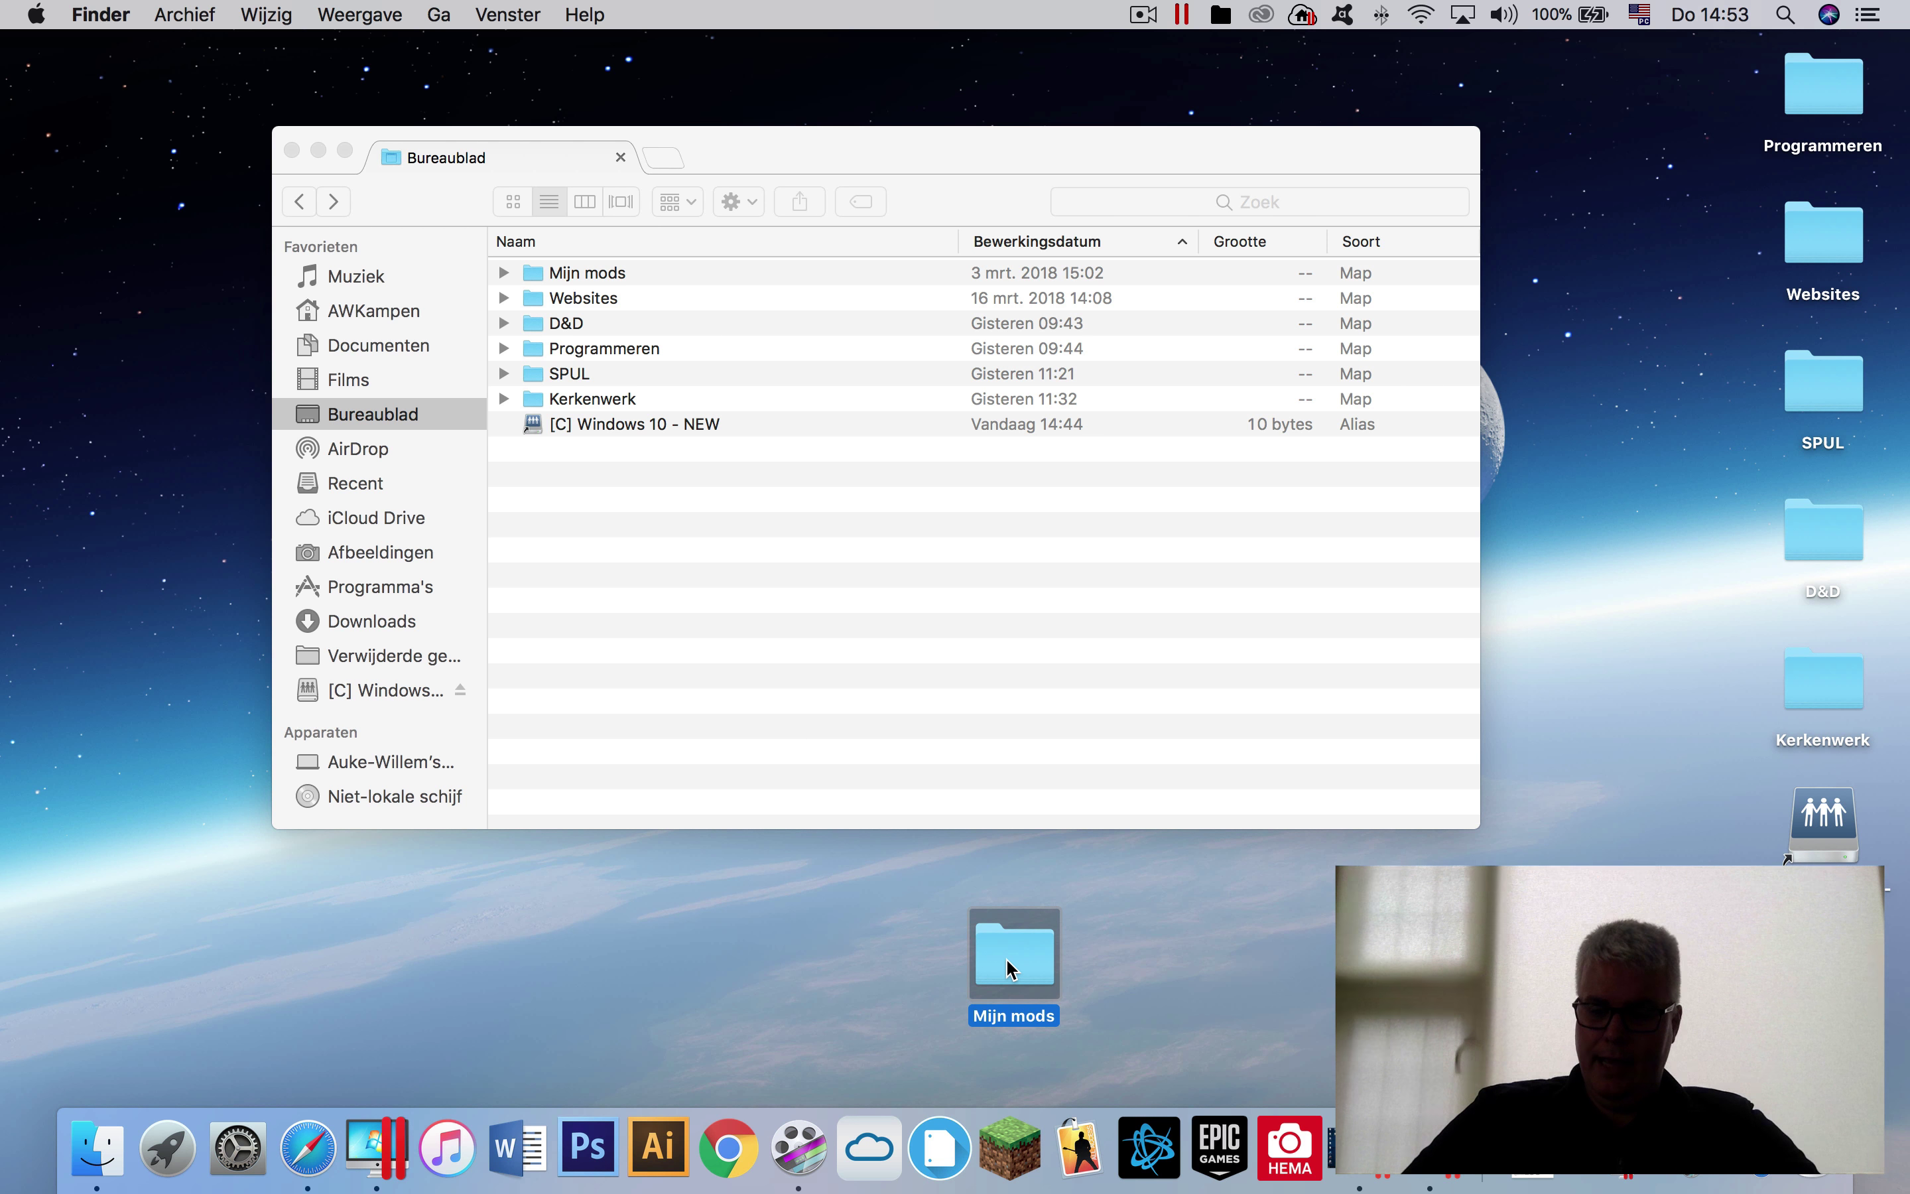
{"action": "key", "text": "ctrl+Right"}
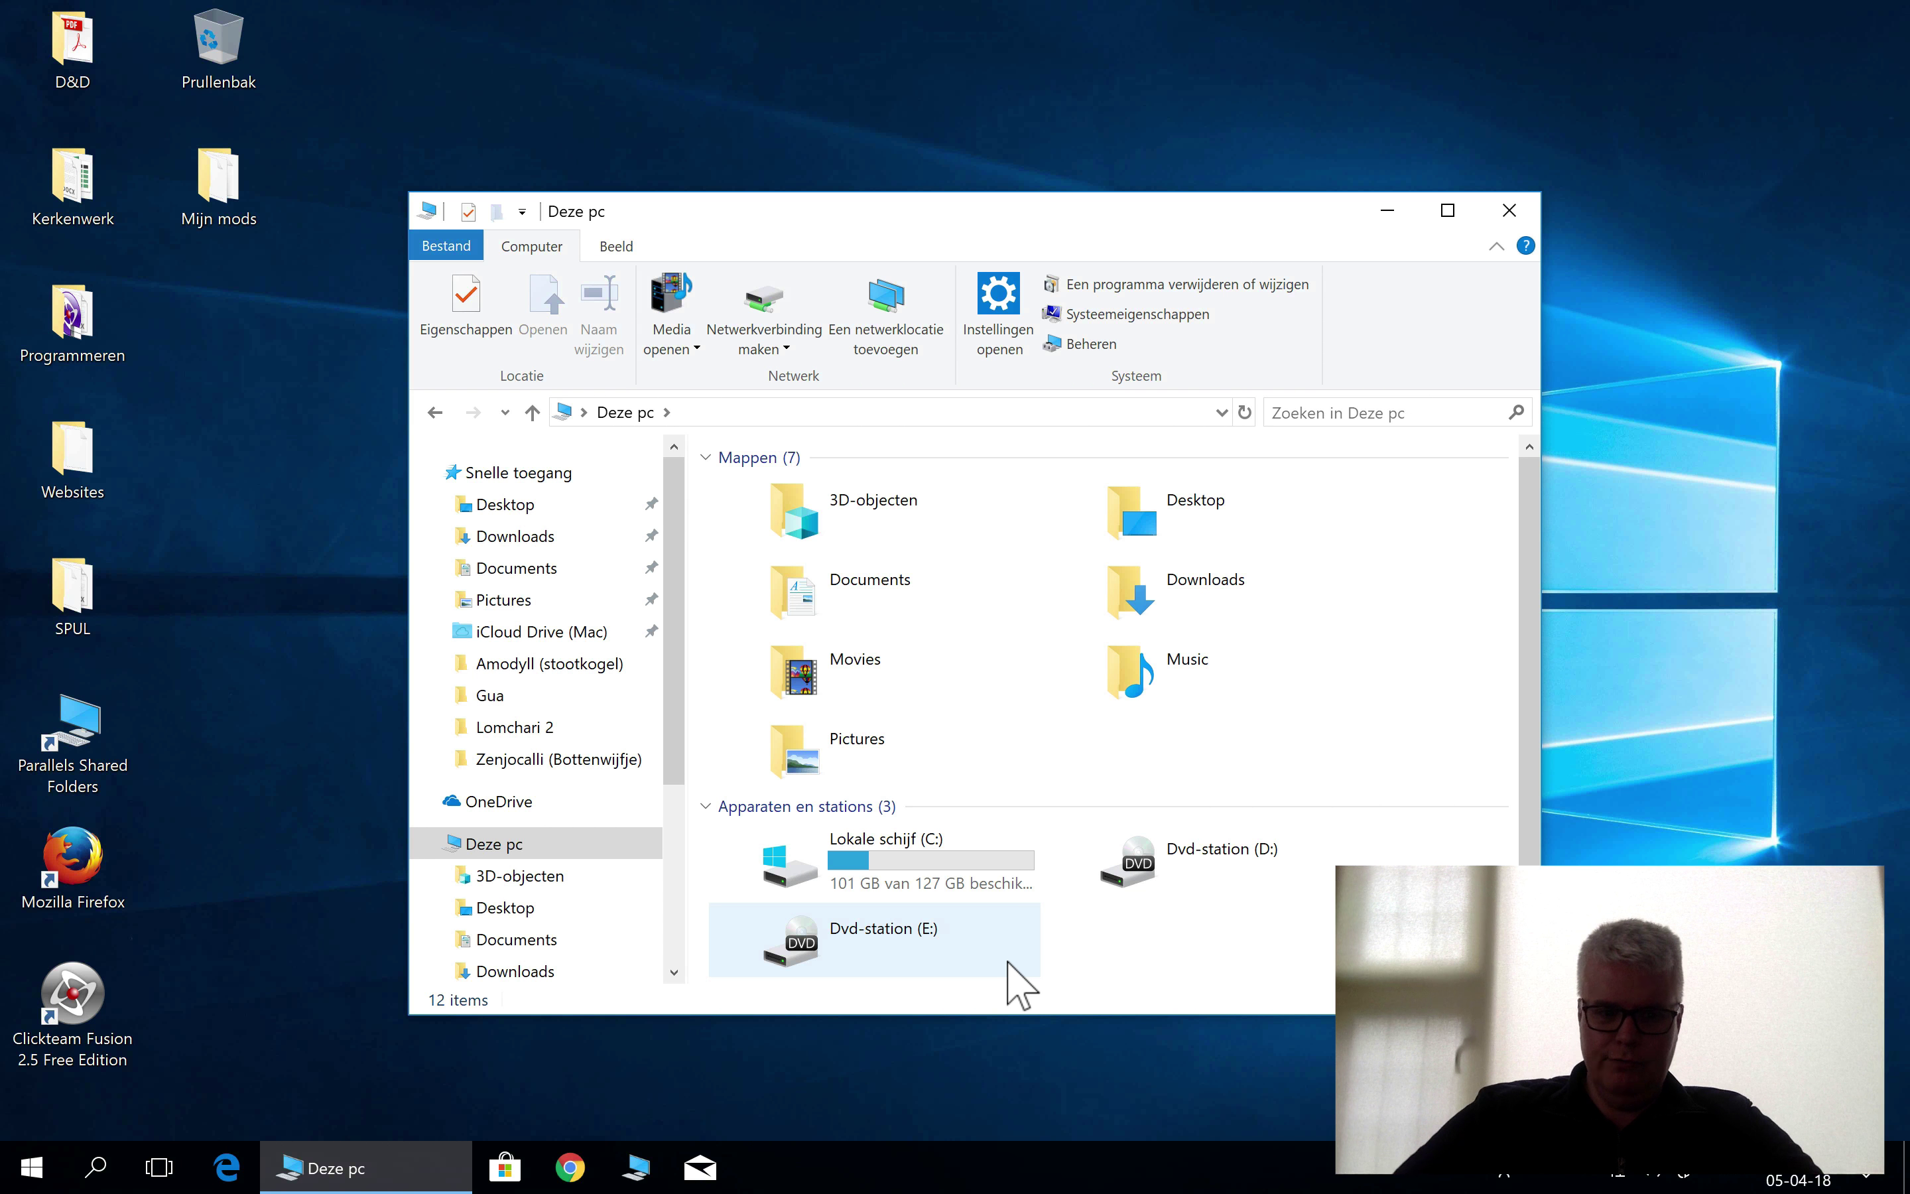
{"action": "left_click", "coordinate": [225, 191]}
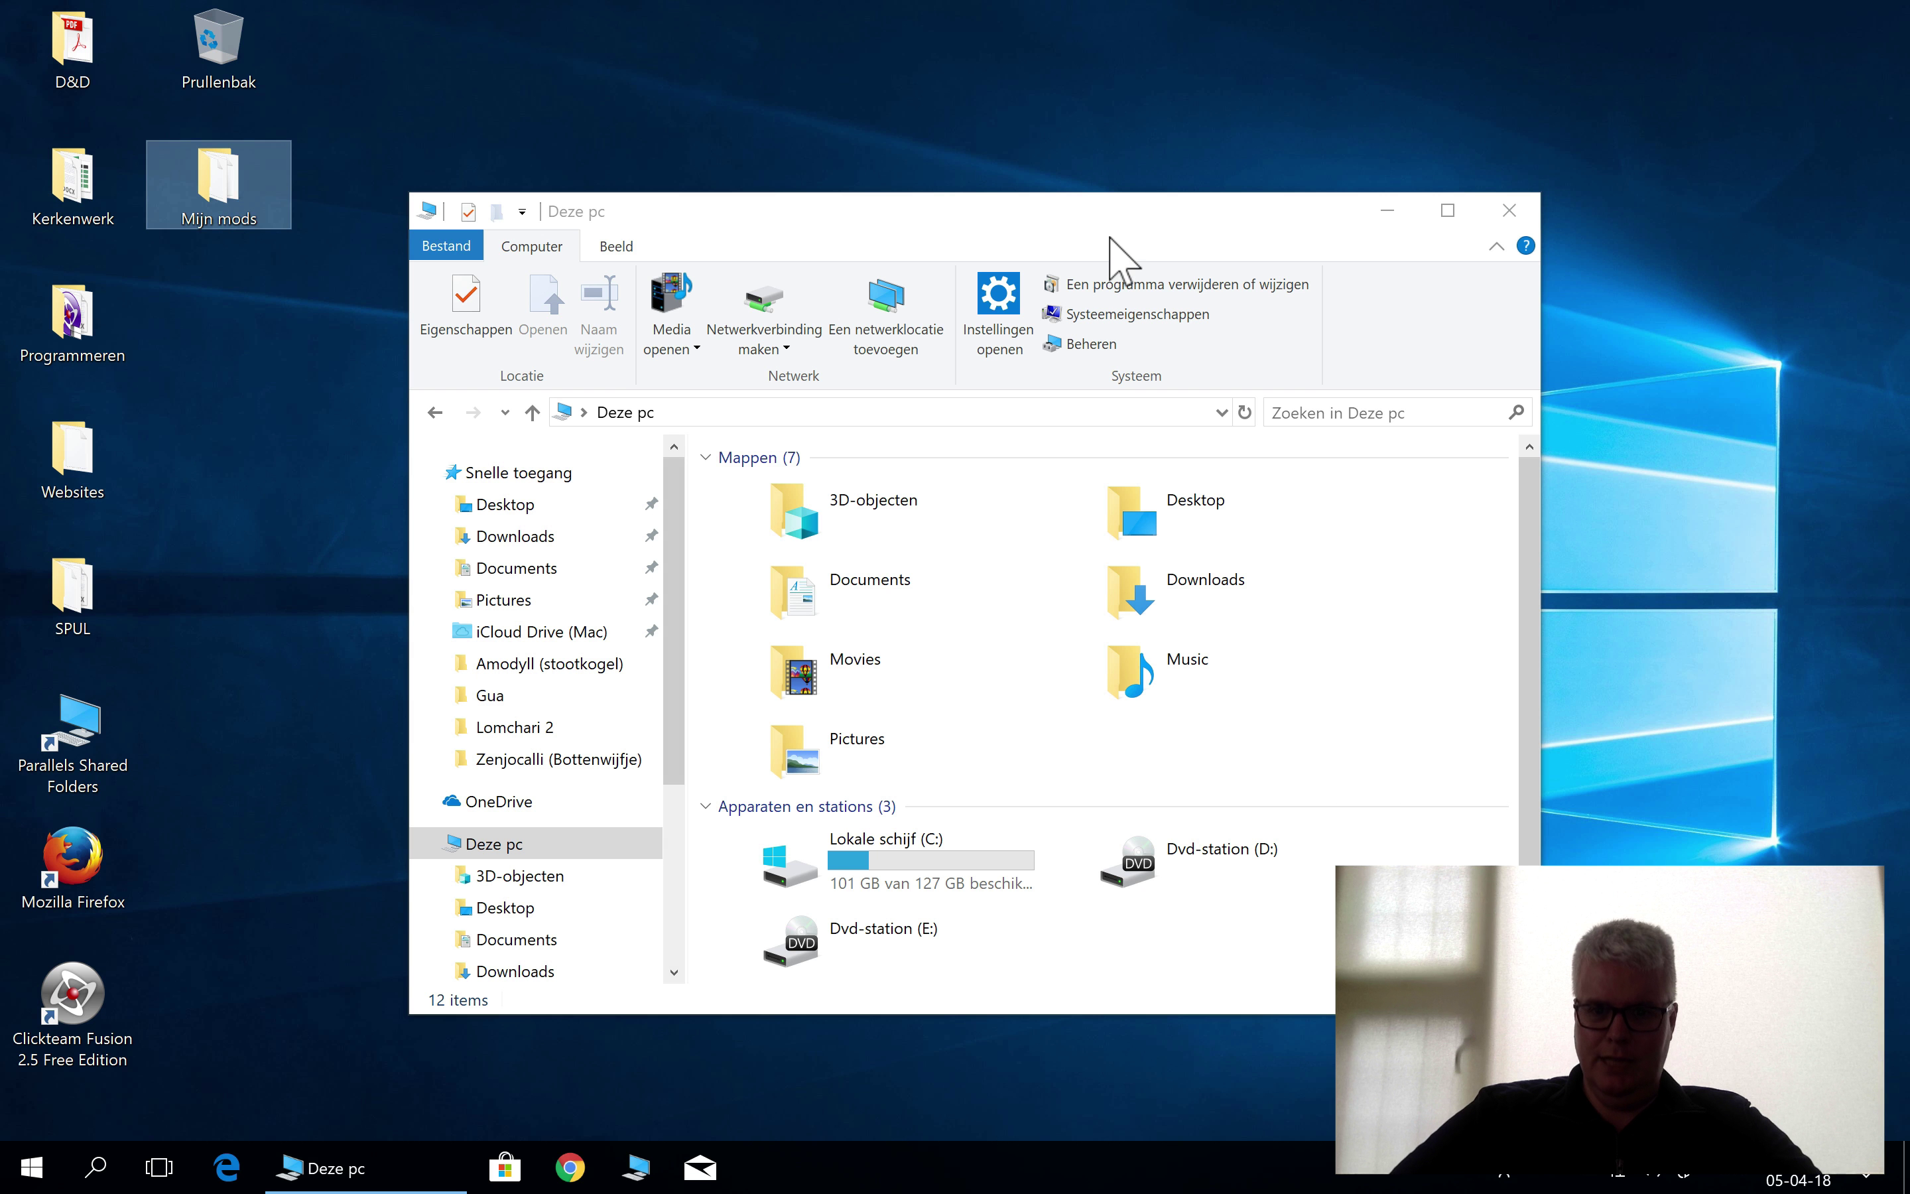
- Go to the %appdata% location in the Deze pc file window
{"action": "left_click", "coordinate": [1132, 229]}
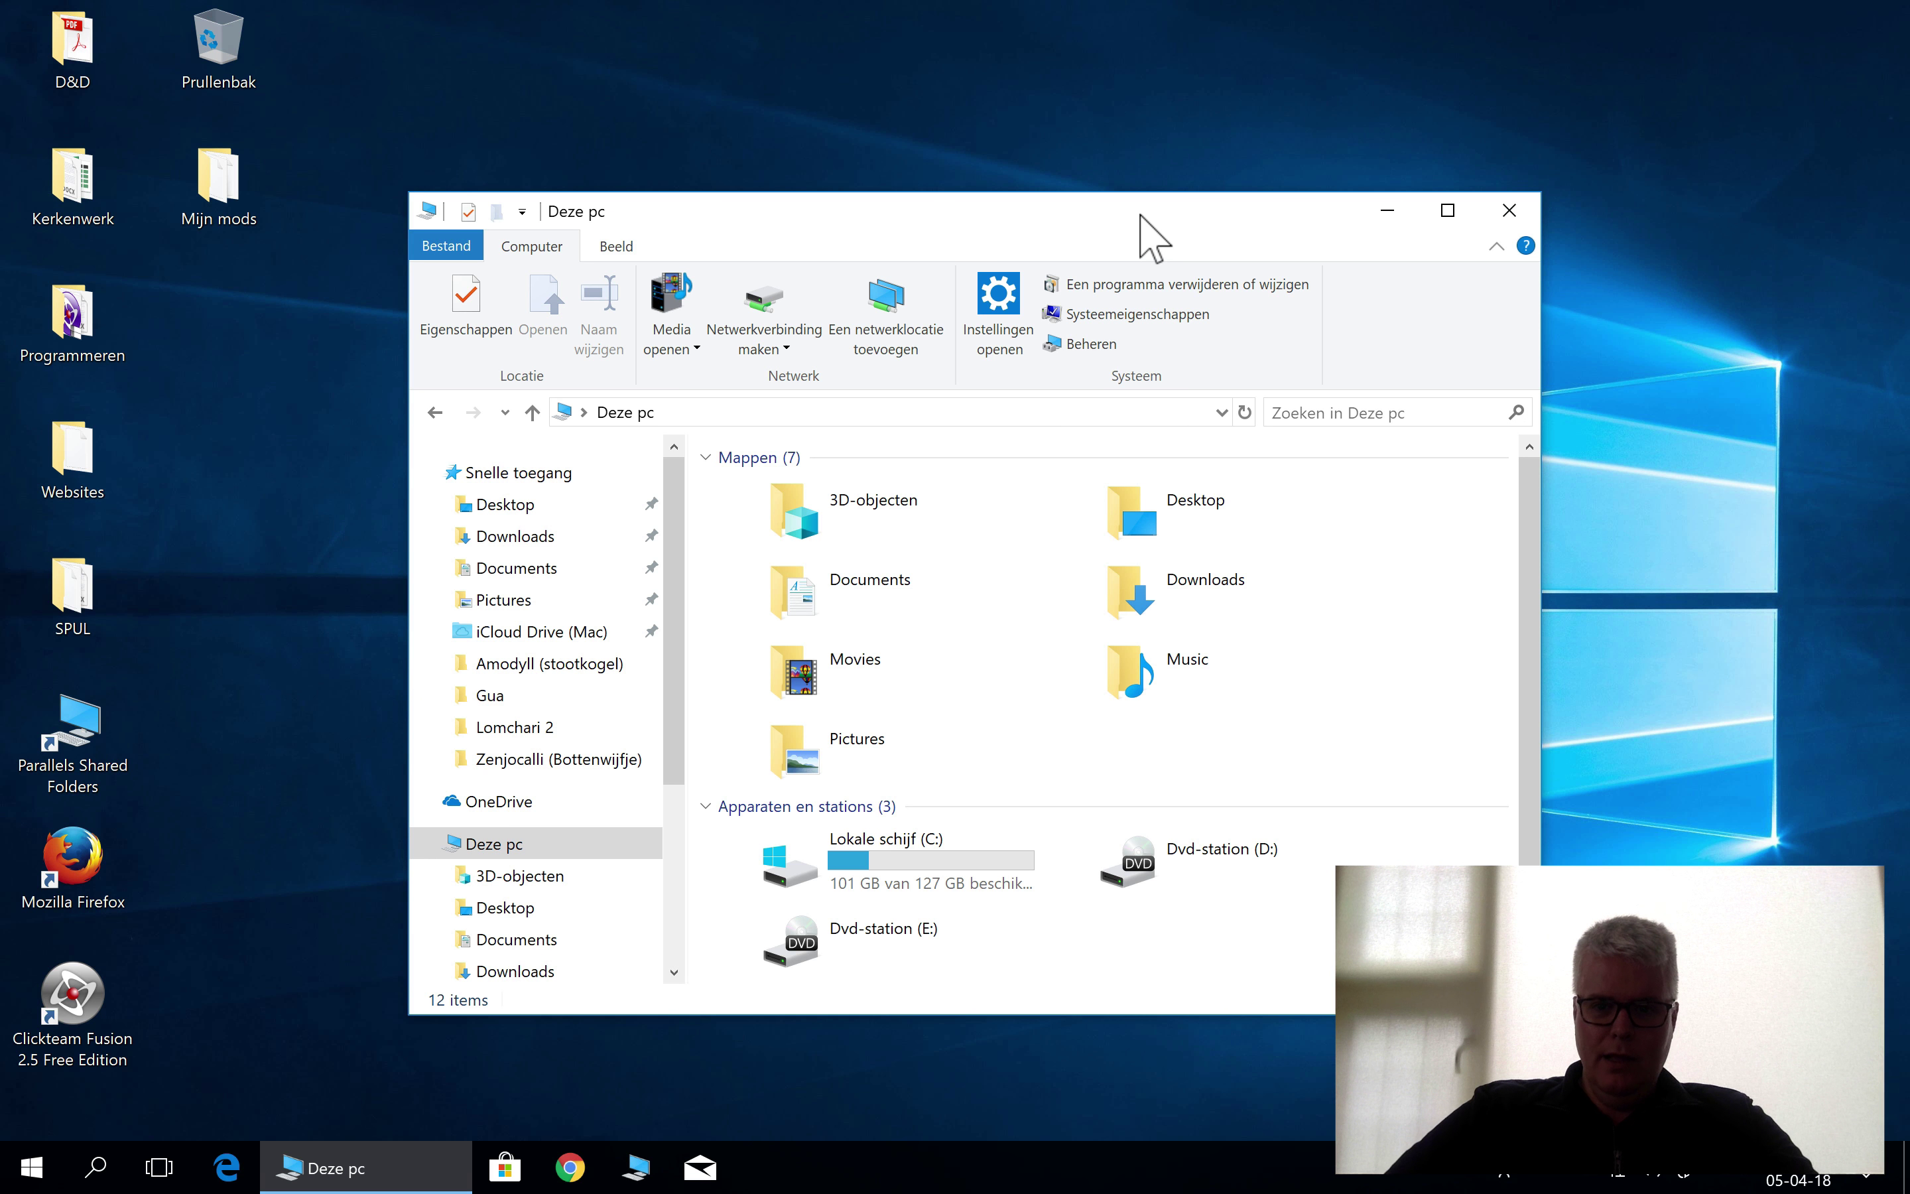
{"action": "mouse_move", "coordinate": [1097, 213]}
{"action": "left_mouse_down"}
{"action": "mouse_move", "coordinate": [1088, 196]}
{"action": "mouse_move", "coordinate": [1115, 196]}
{"action": "left_mouse_up"}
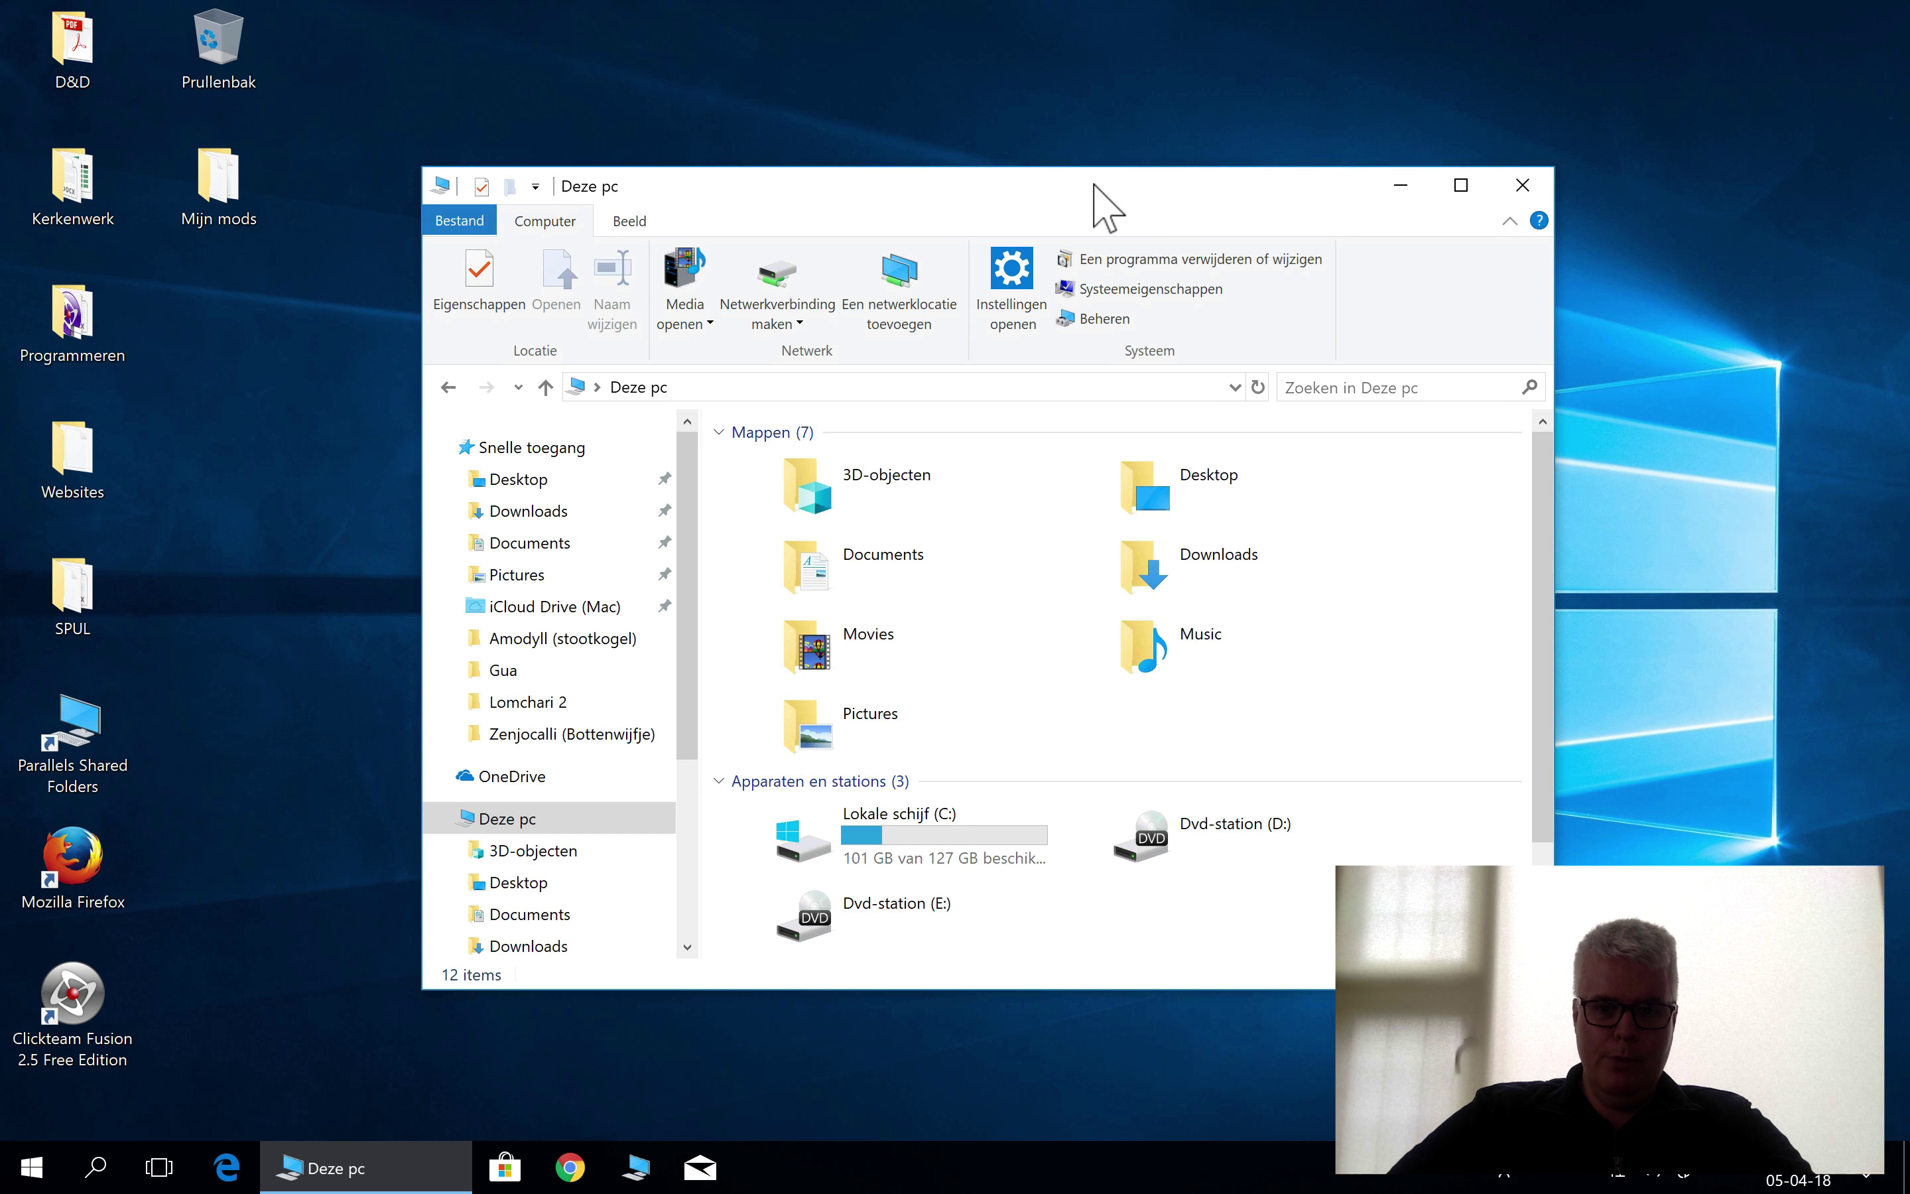
{"action": "left_click", "coordinate": [754, 386]}
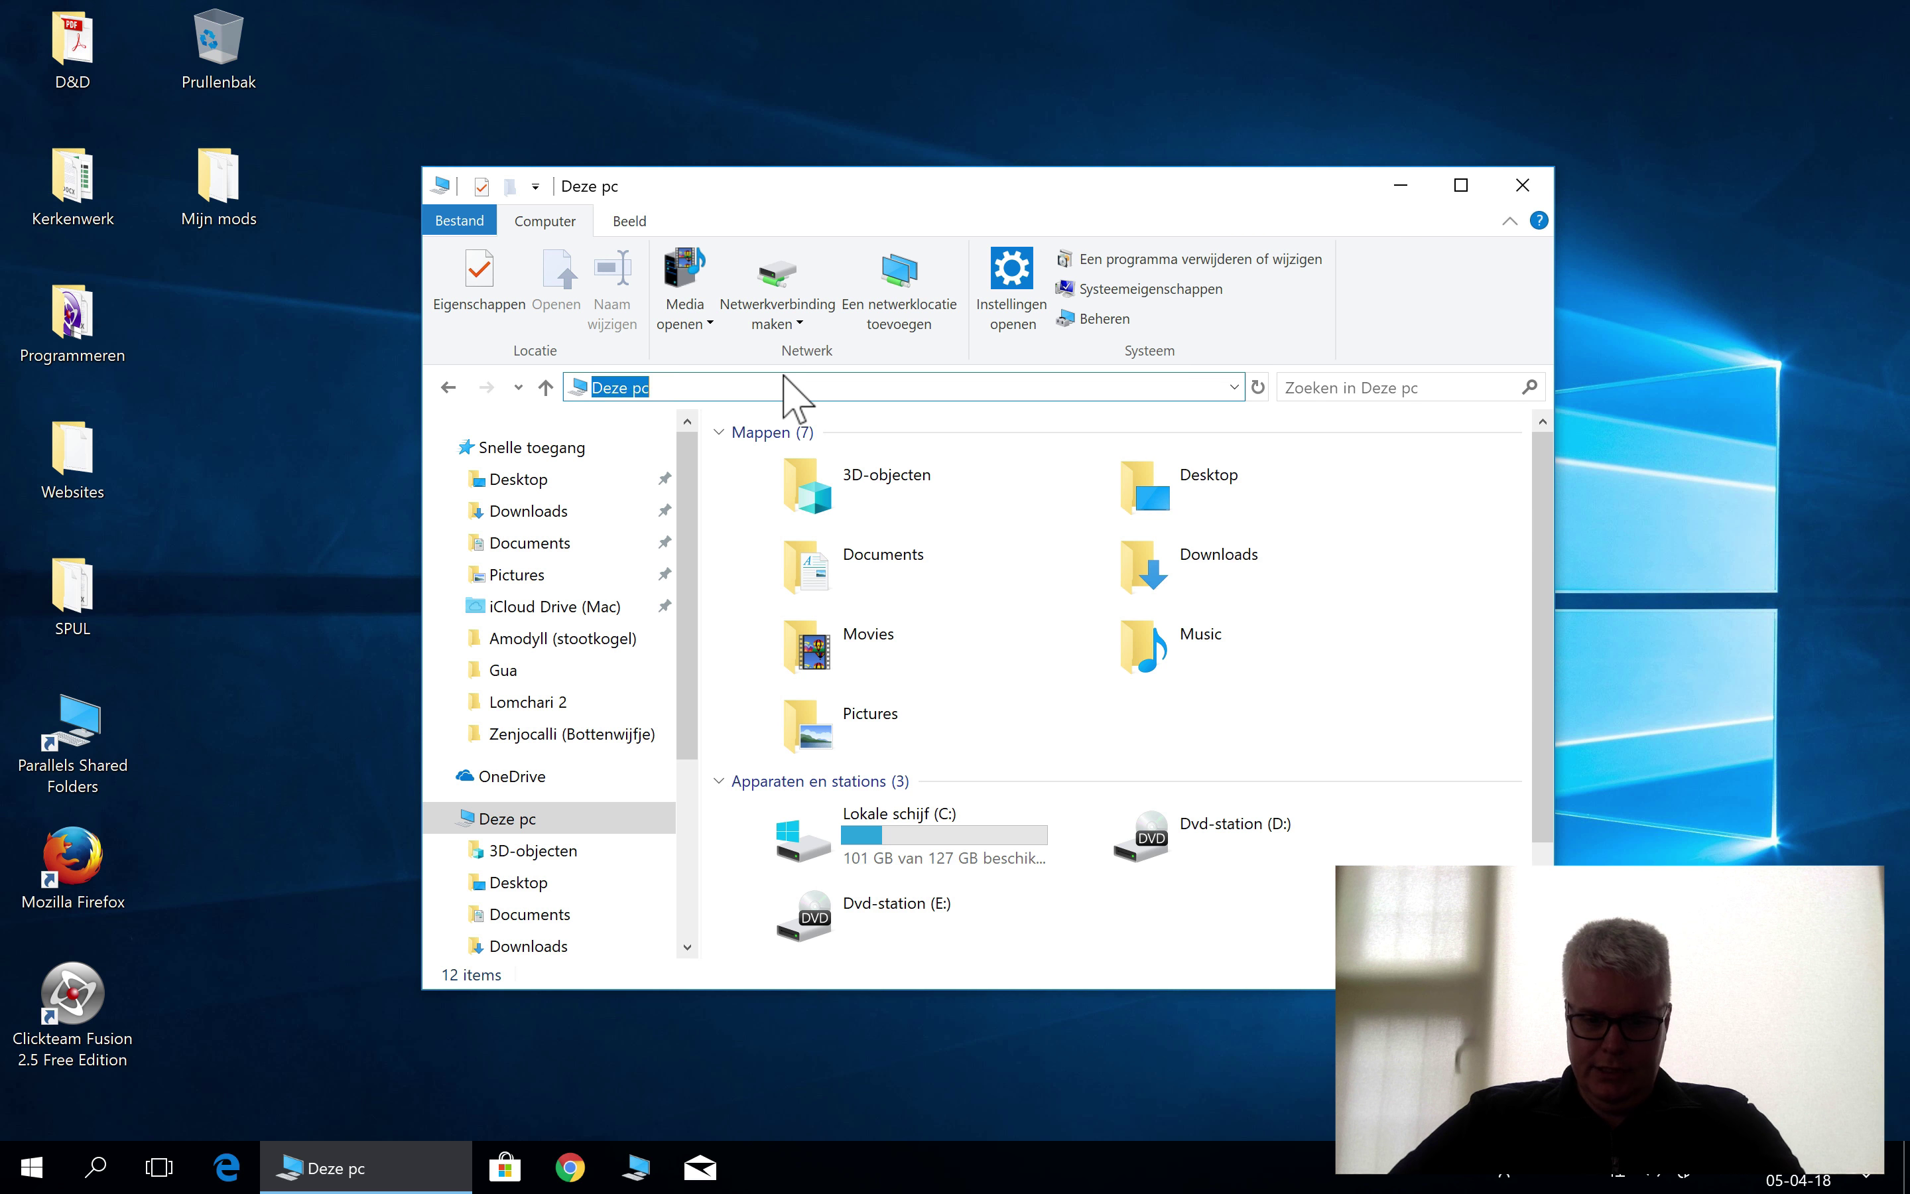
{"action": "type", "text": "%"}
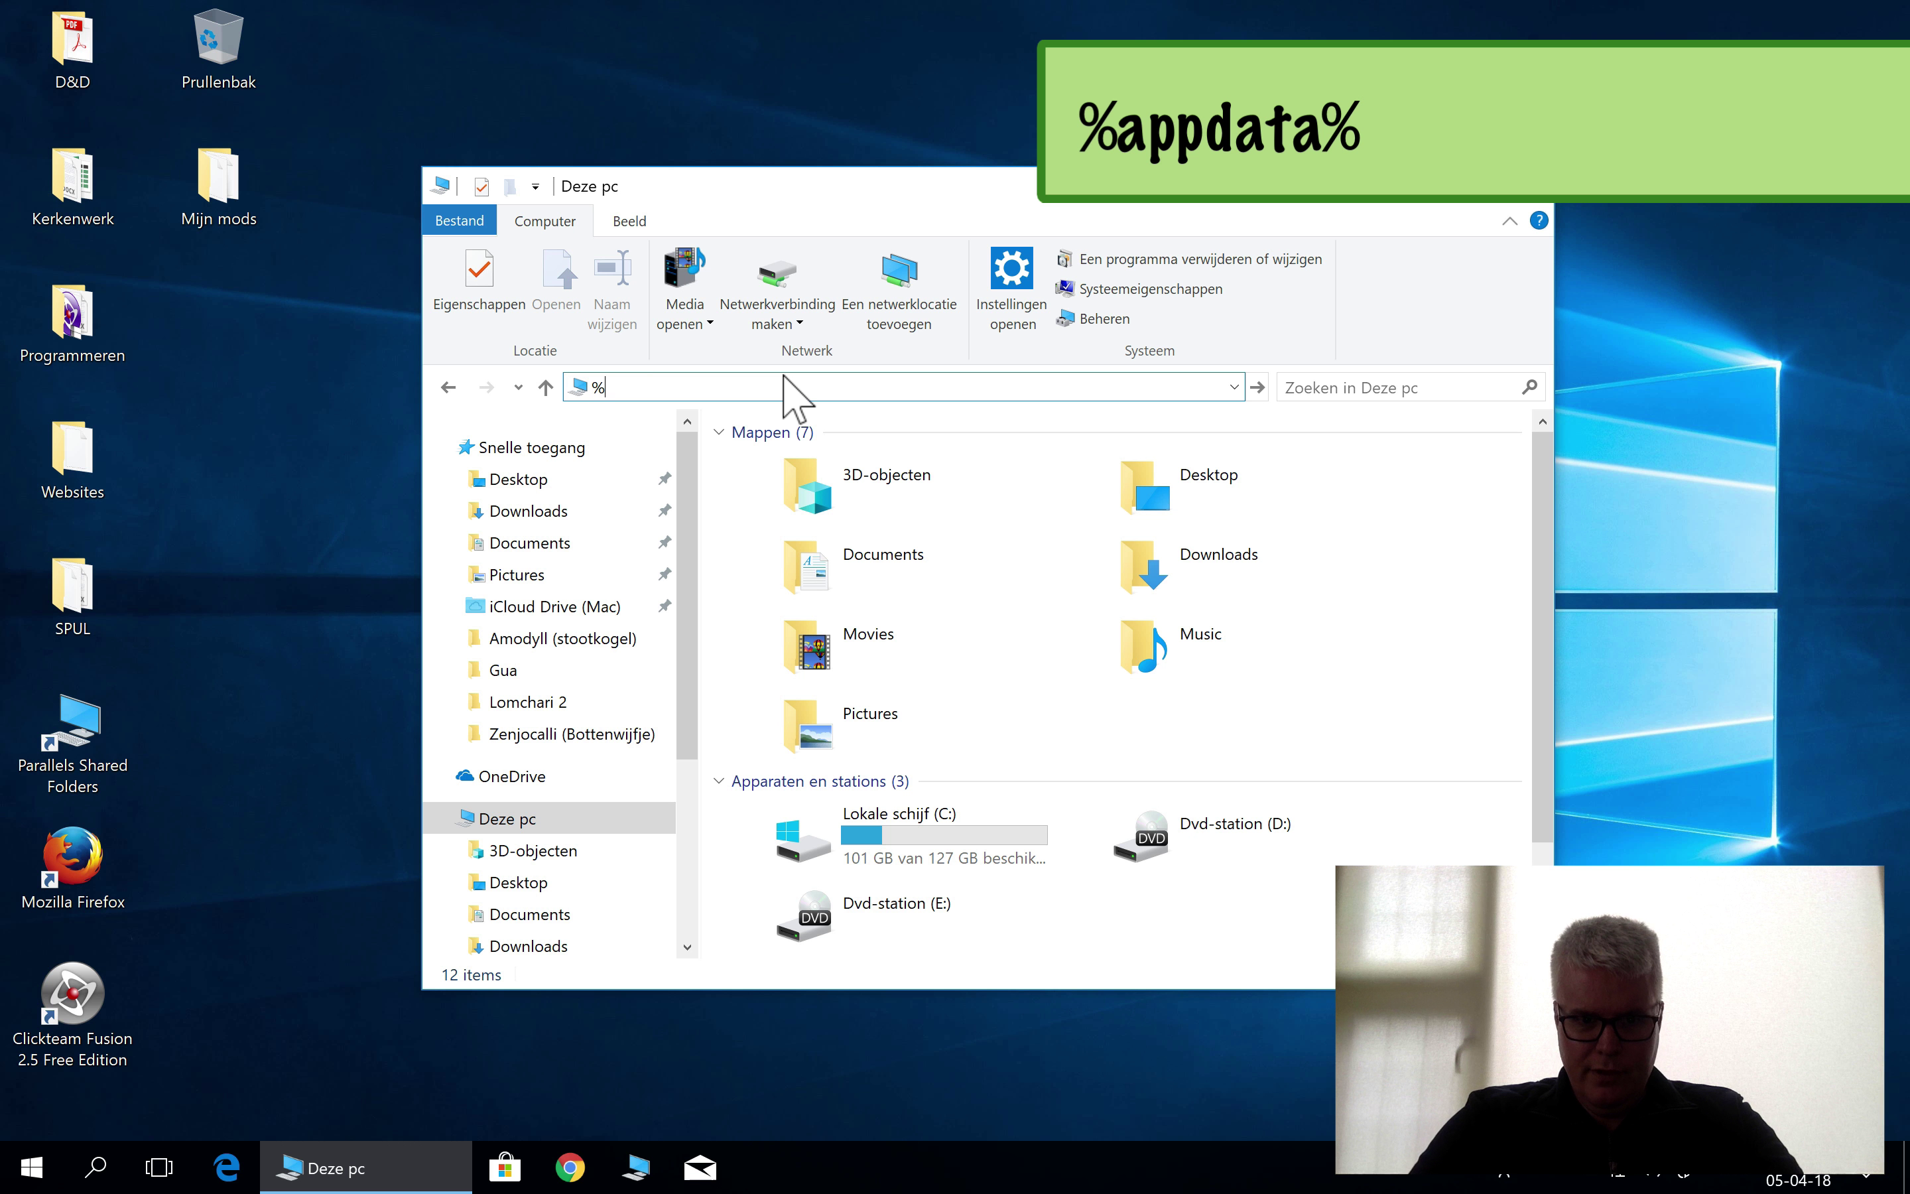
{"action": "type", "text": "appdata%"}
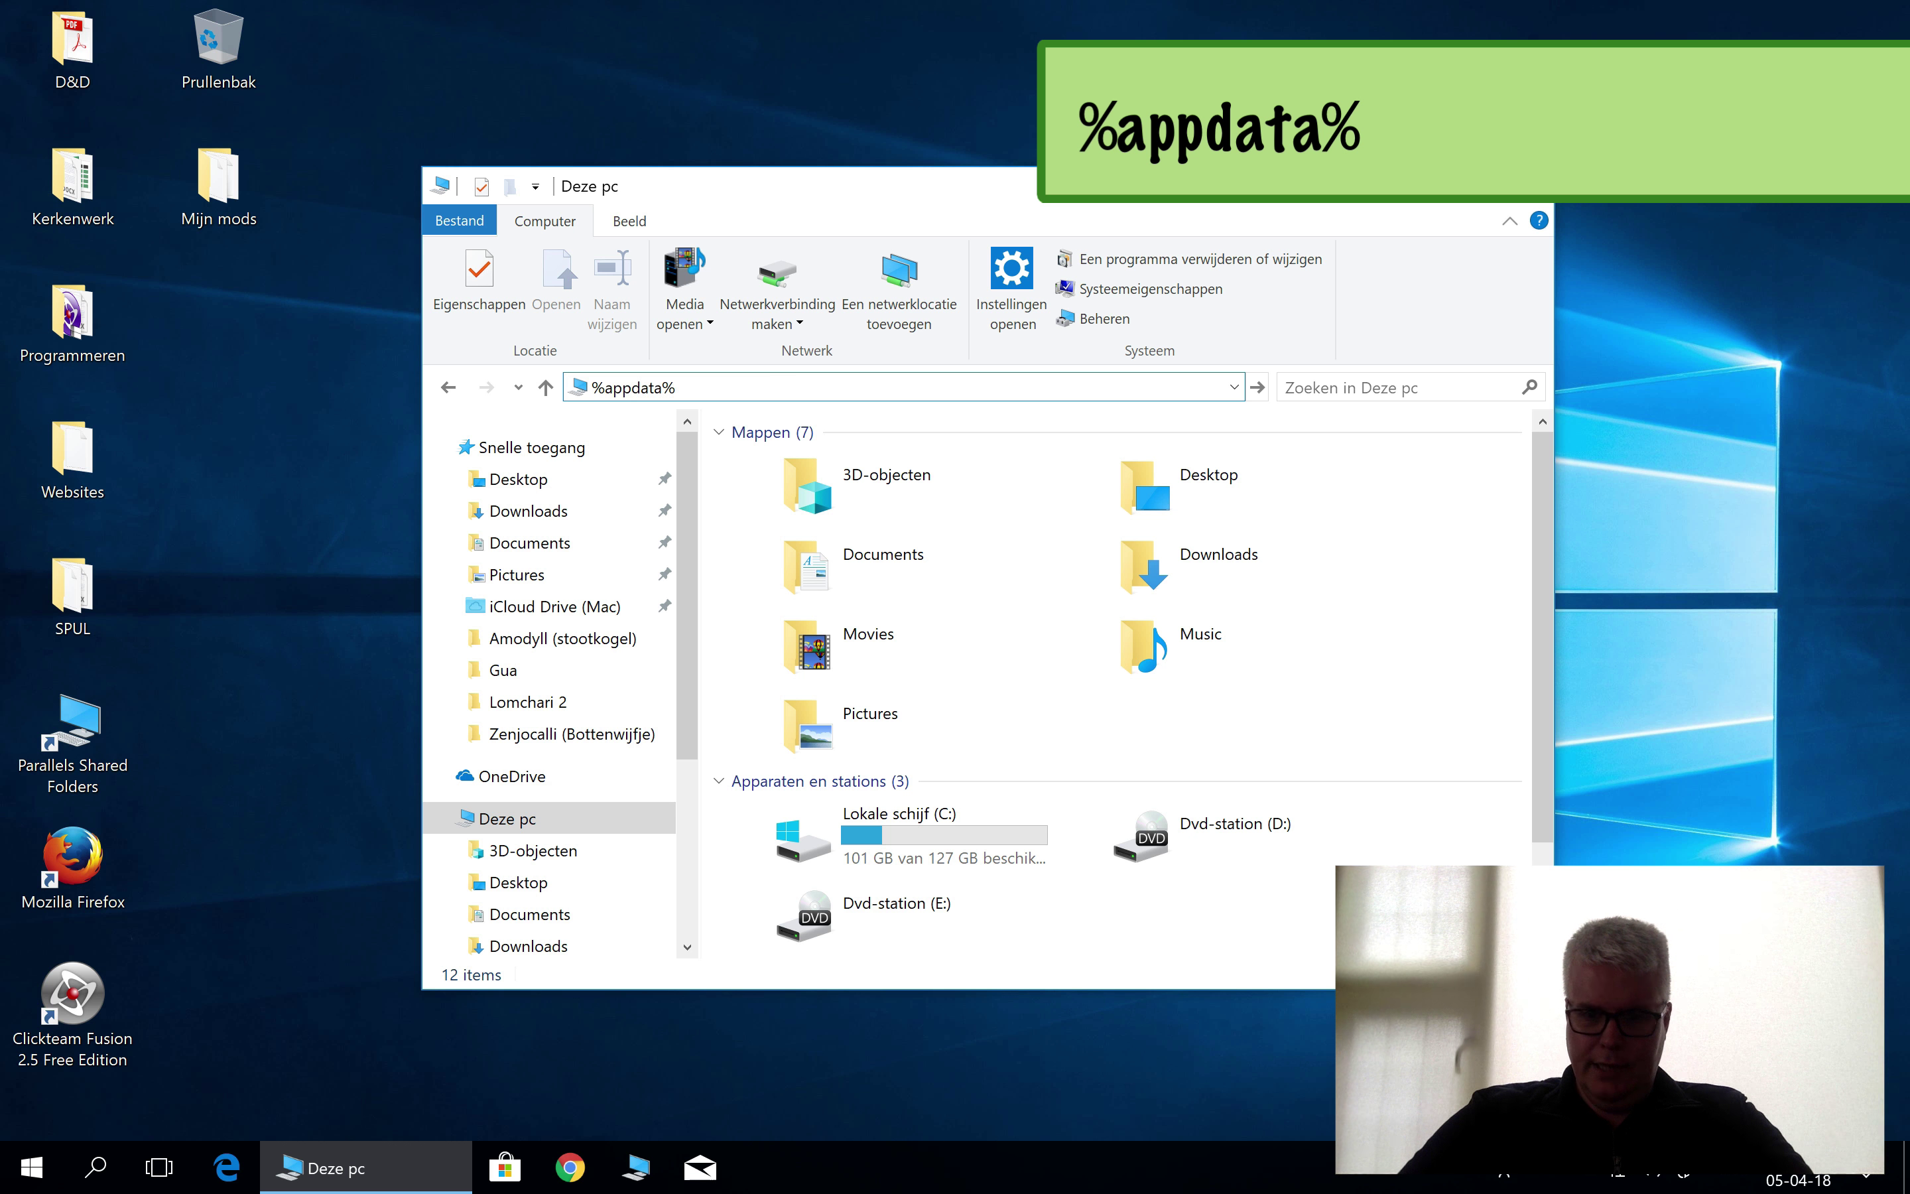
{"action": "key", "text": "Return"}
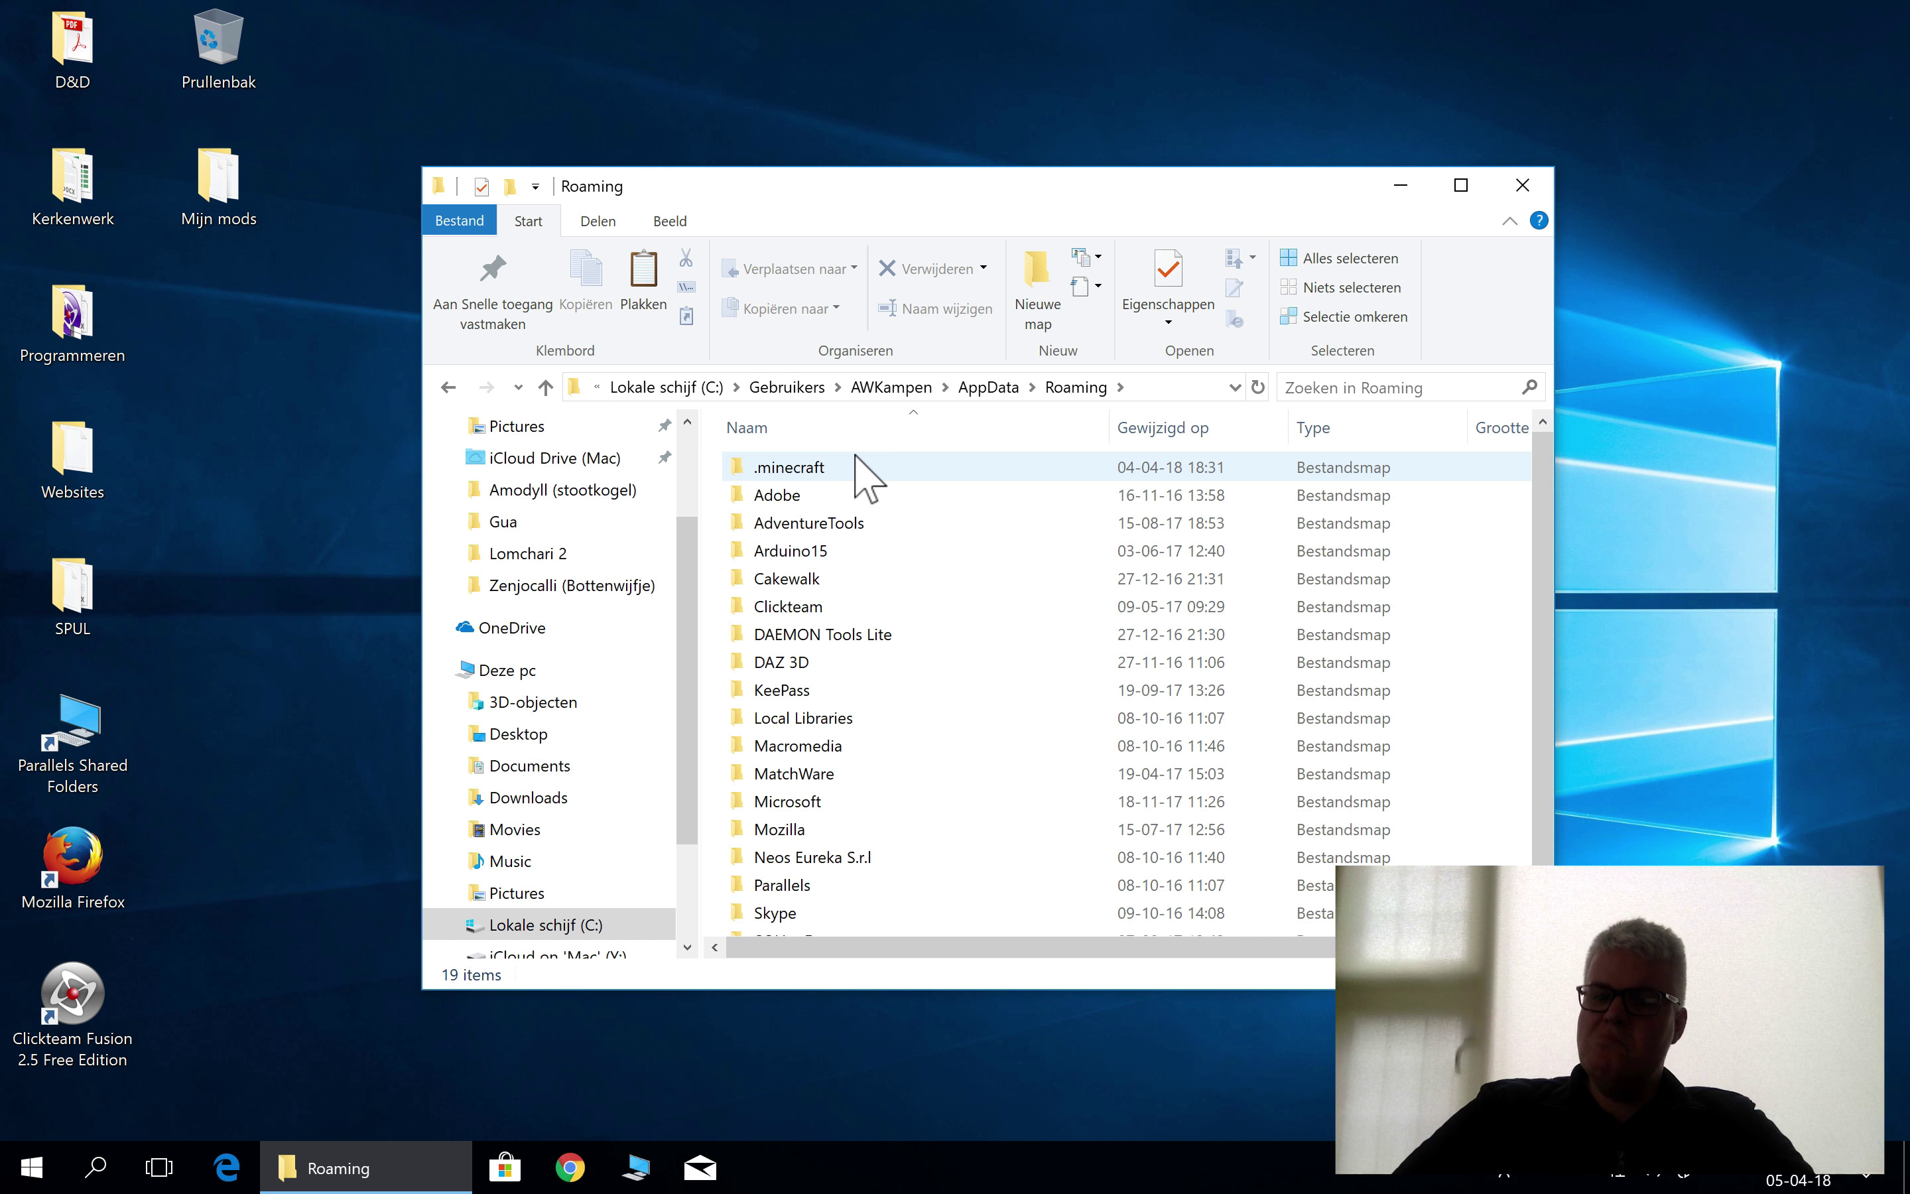
- Open the mods folder inside the .minecraft folder
{"action": "double_click", "coordinate": [798, 467]}
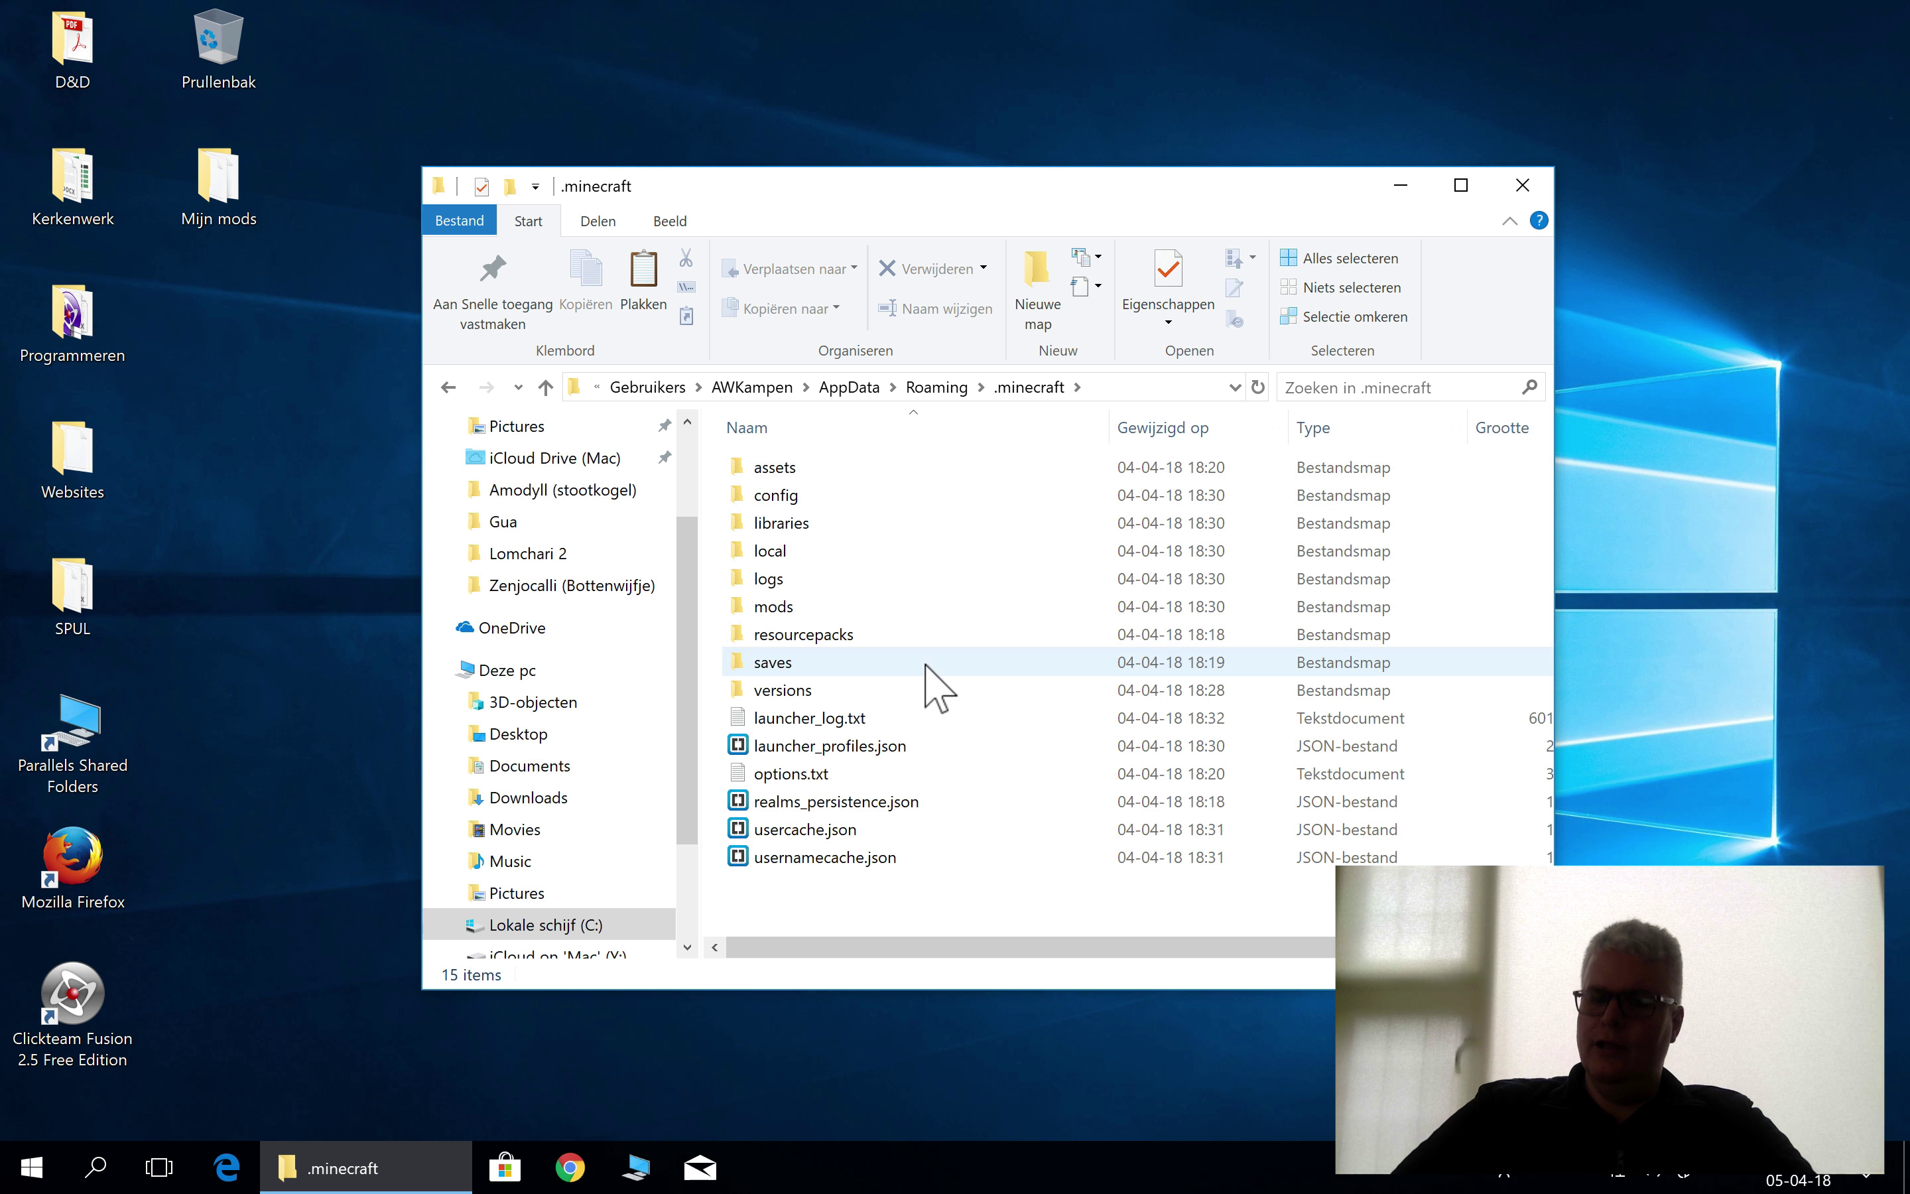
{"action": "left_click", "coordinate": [774, 608]}
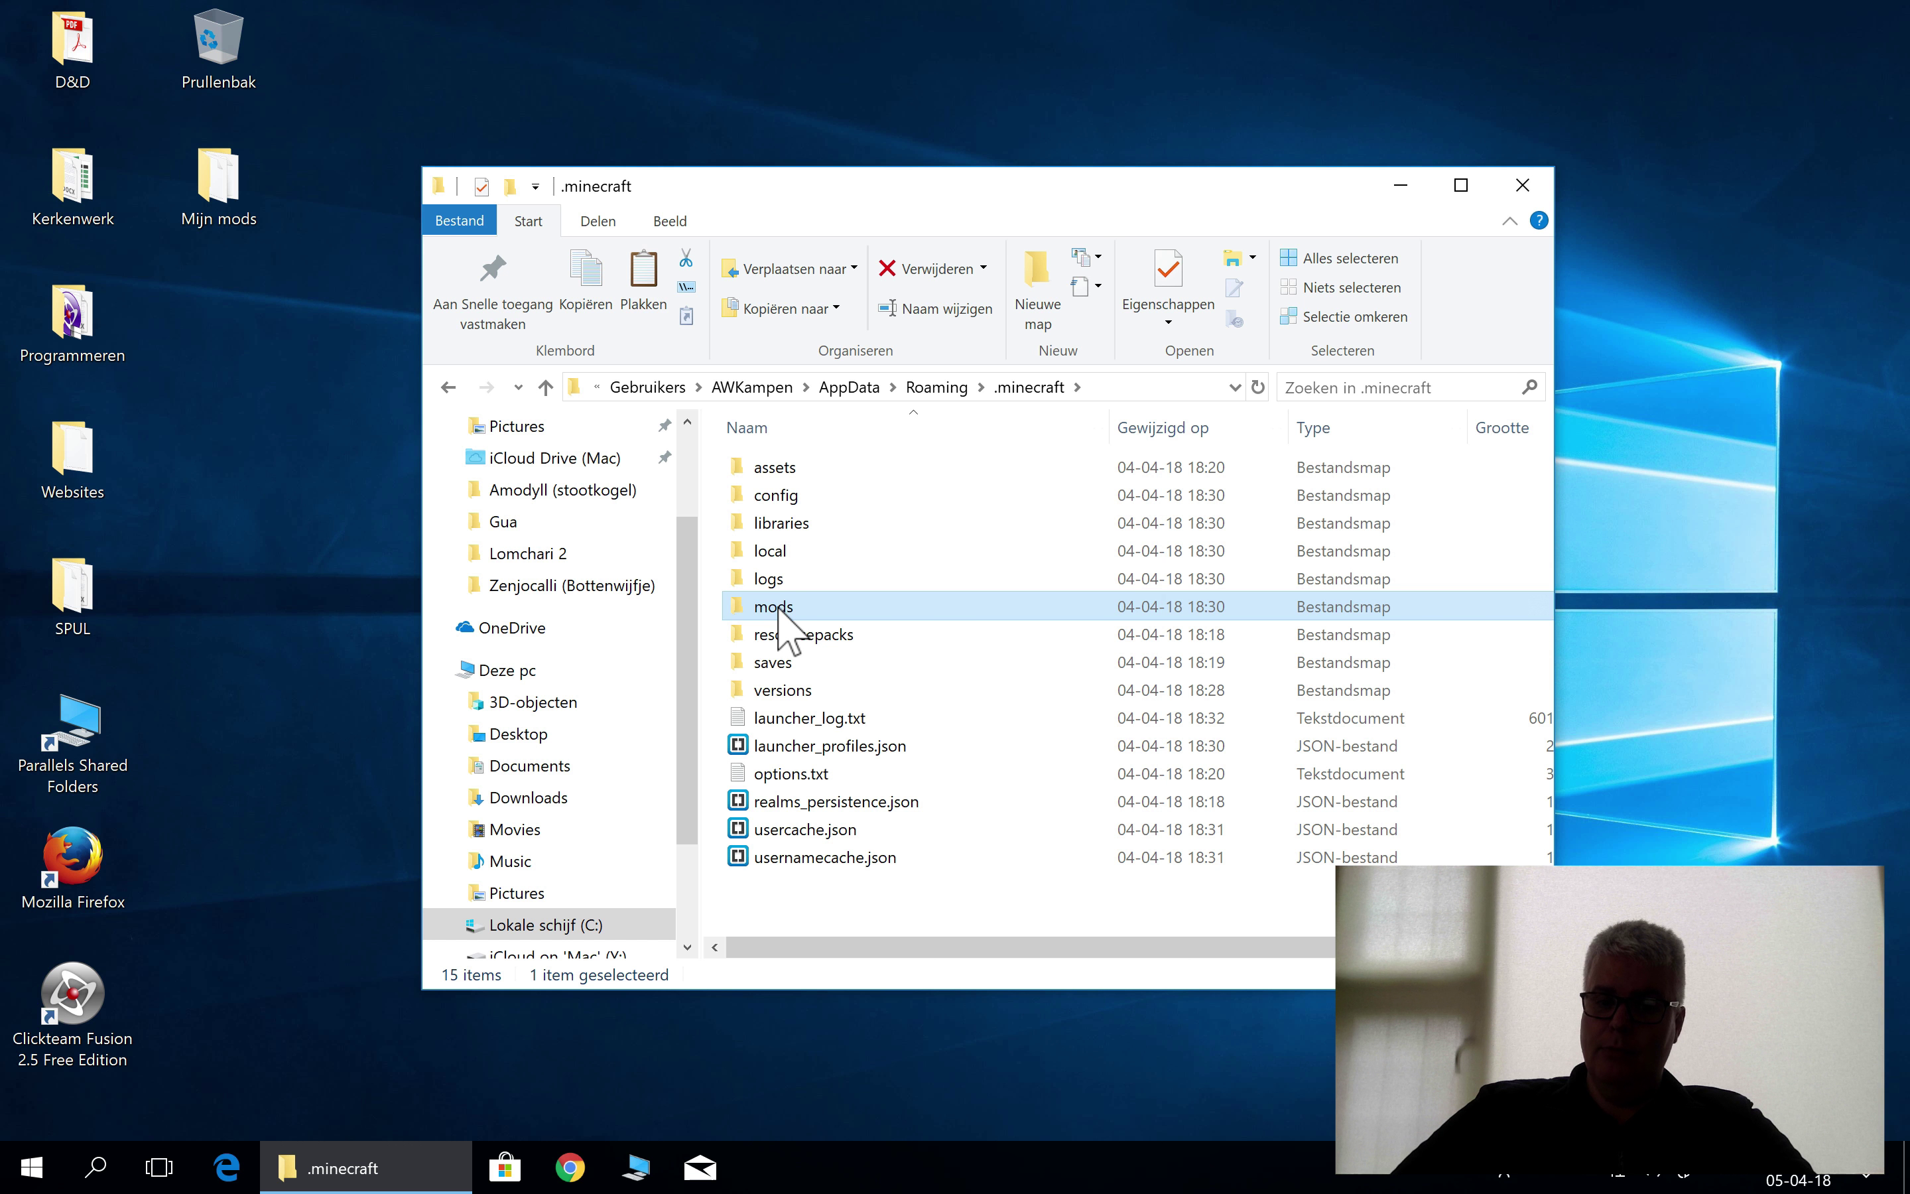
{"action": "double_click", "coordinate": [780, 608]}
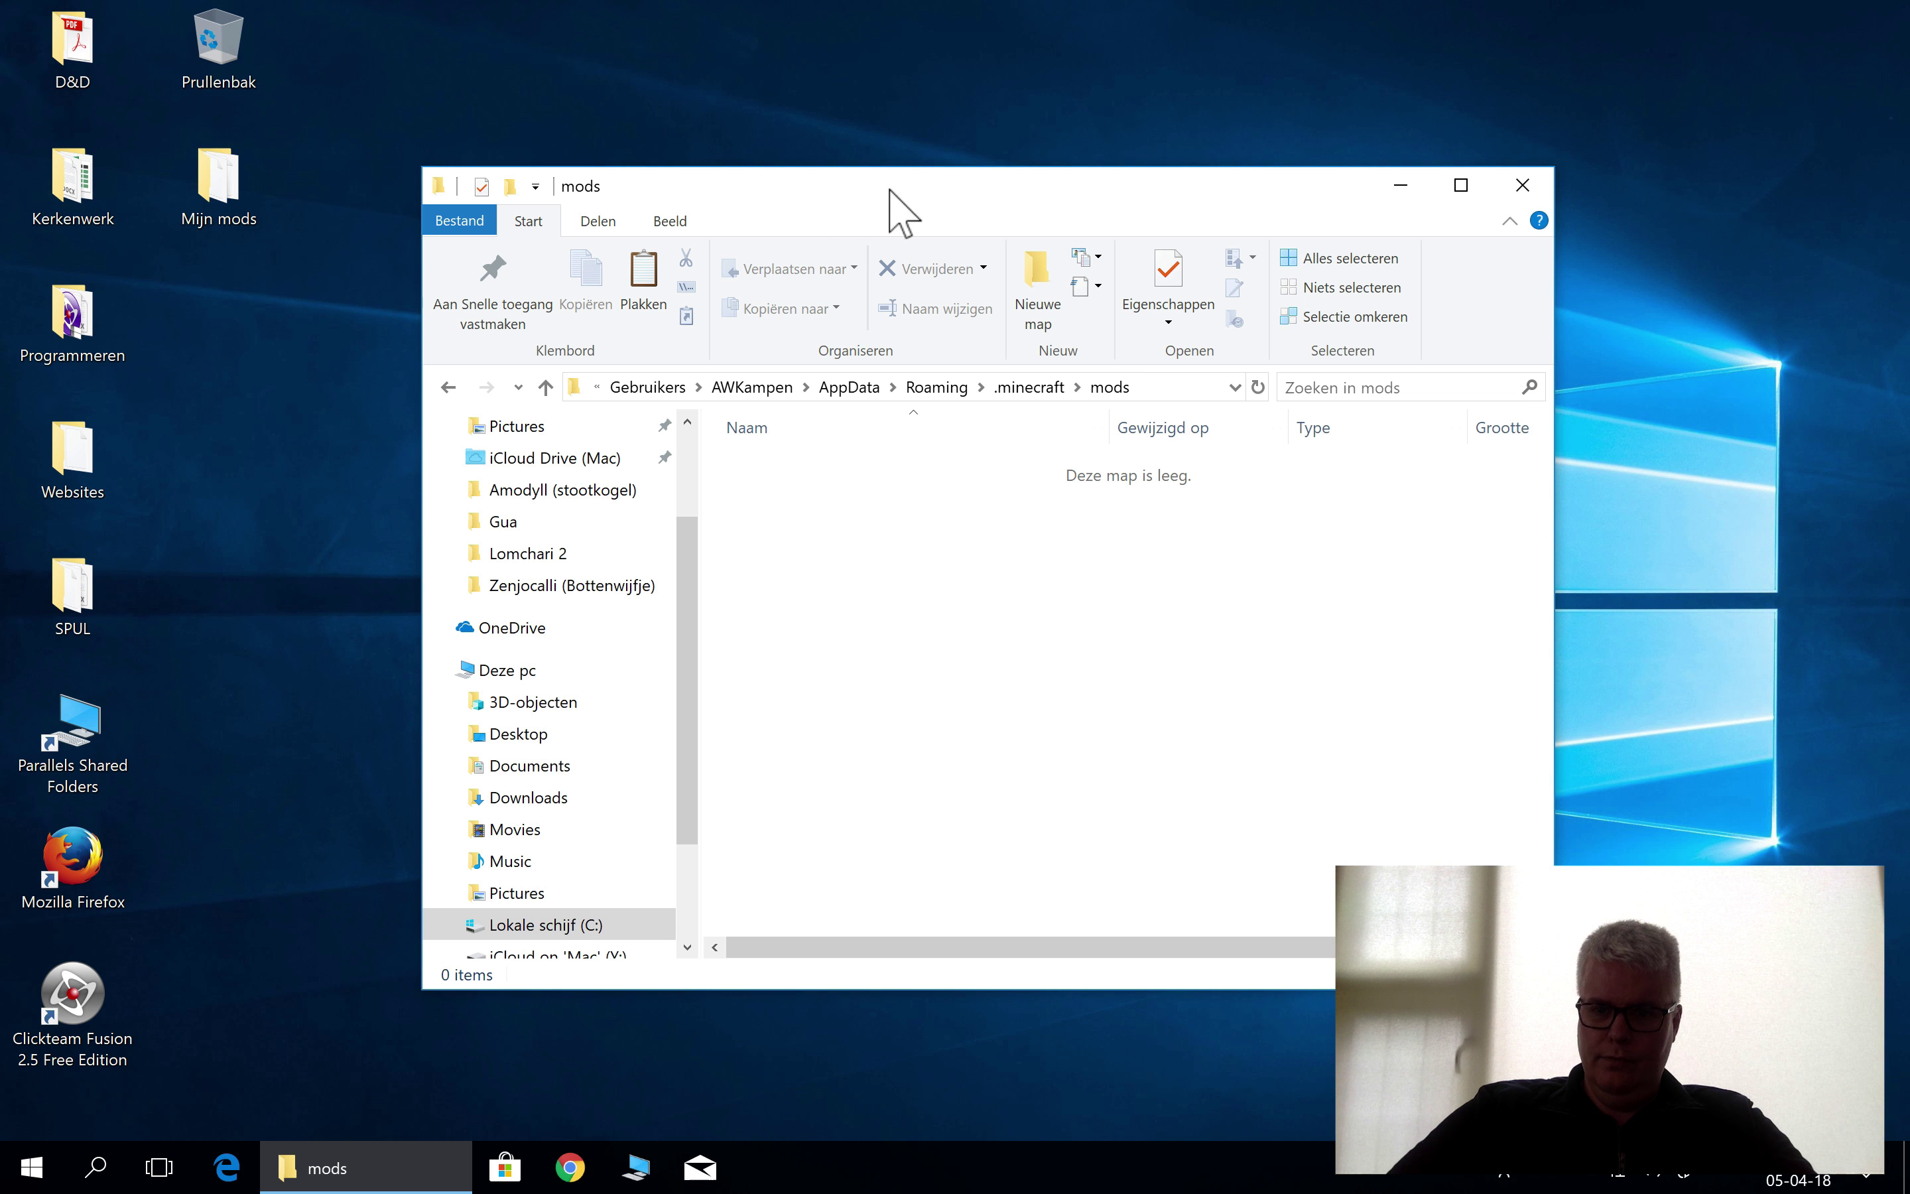
- Open the Mijn mods folder from the desktop and arrange its window beside the mods window, leaving no file selected
{"action": "left_click_drag", "start_coordinate": [889, 189], "coordinate": [1159, 91]}
{"action": "left_click", "coordinate": [253, 189]}
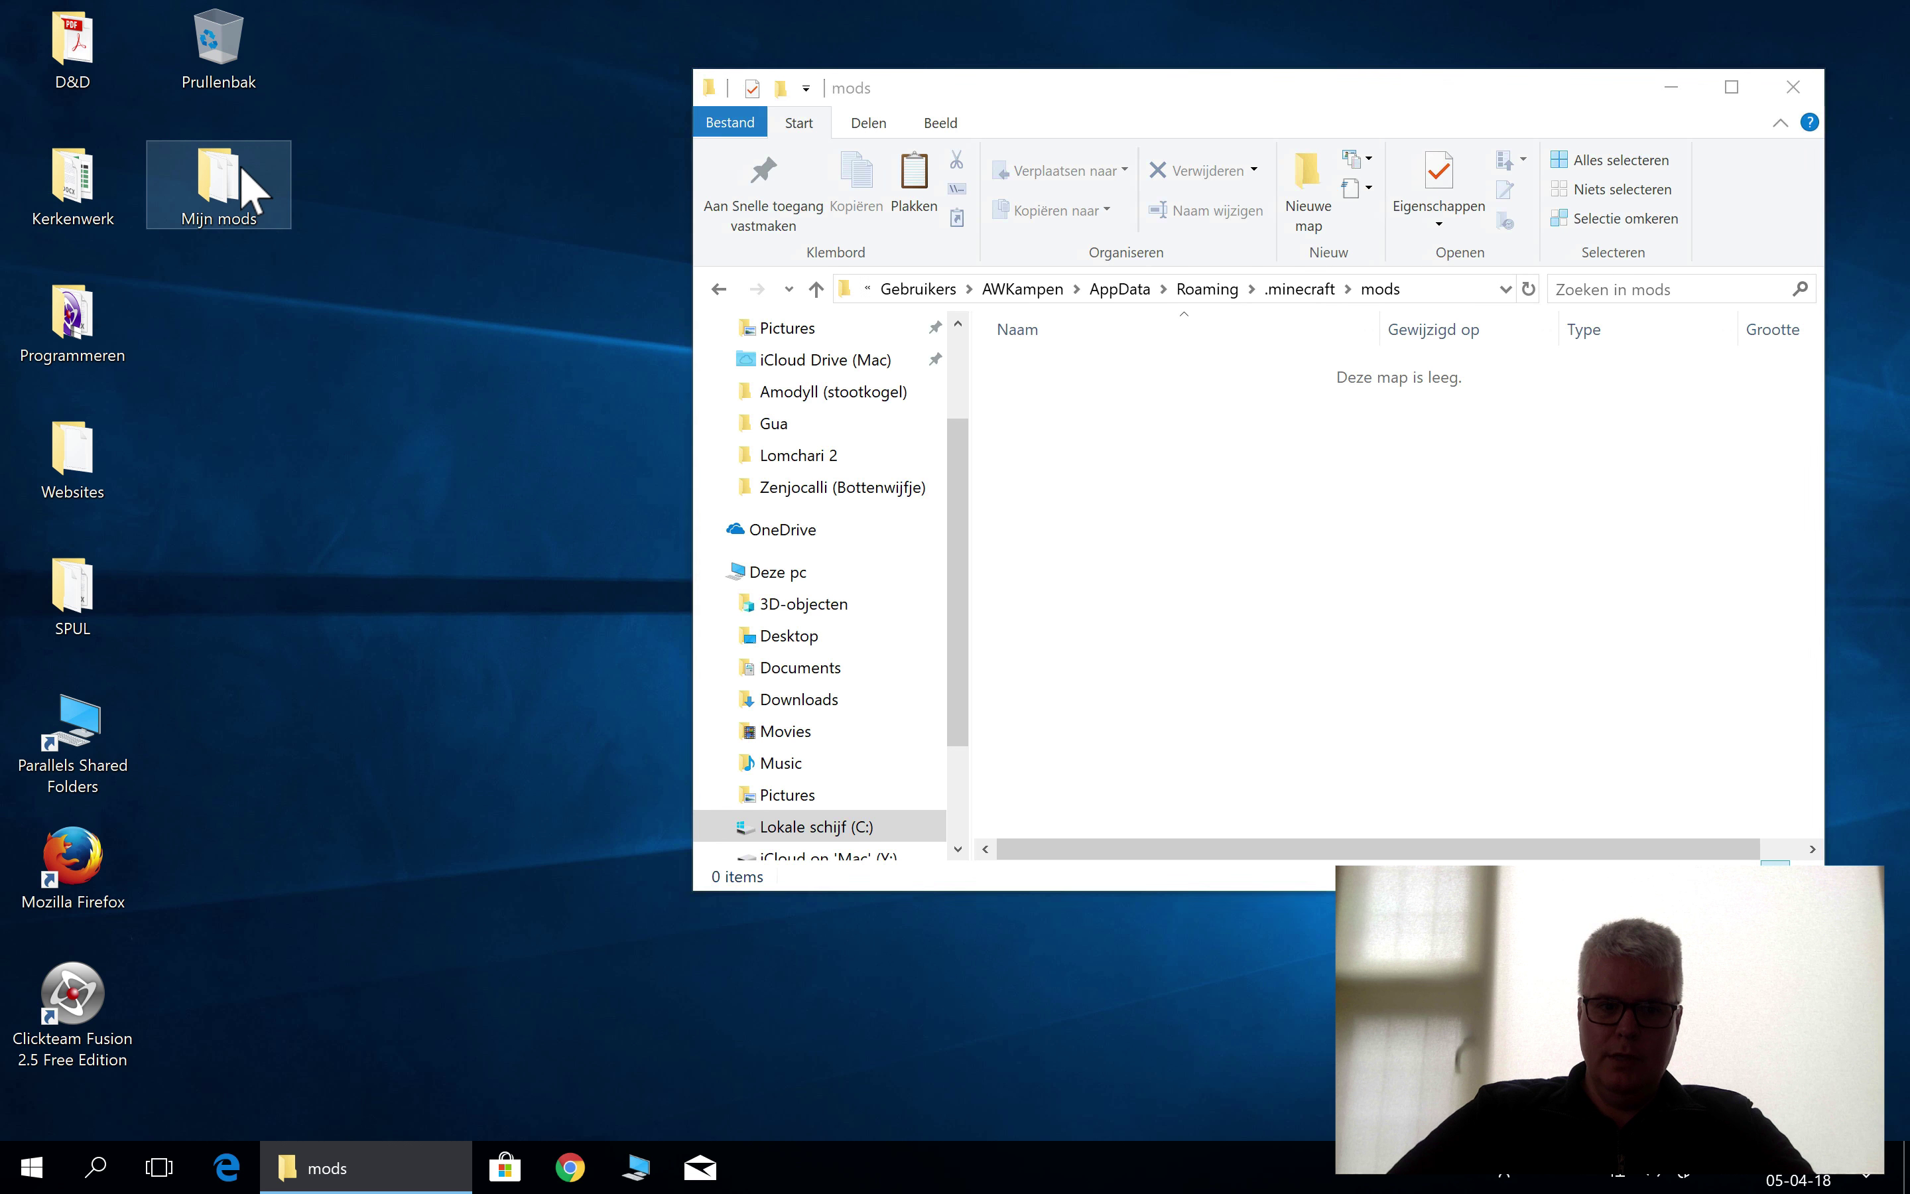
{"action": "double_click", "coordinate": [253, 190]}
{"action": "left_click_drag", "start_coordinate": [1131, 126], "coordinate": [470, 297]}
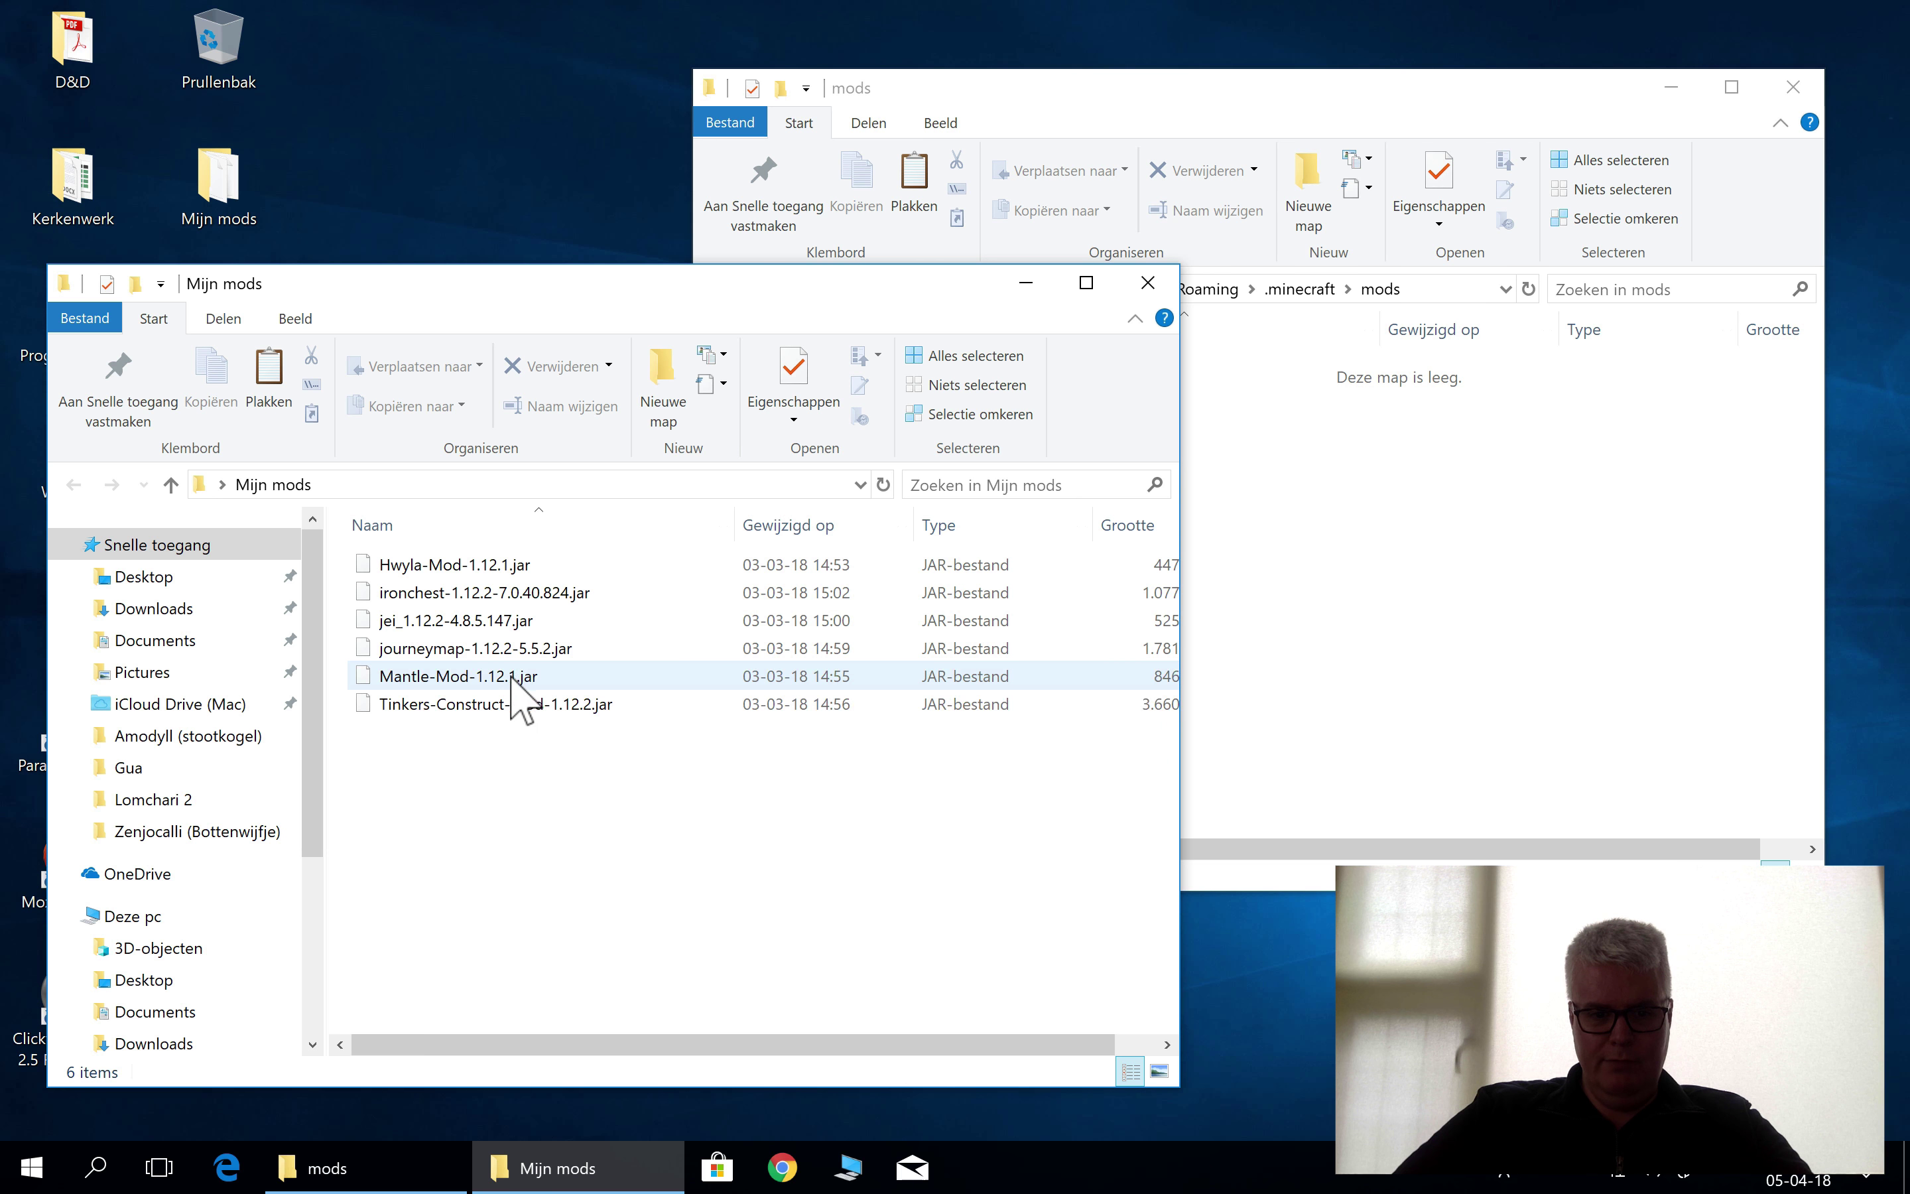
{"action": "left_click", "coordinate": [416, 679]}
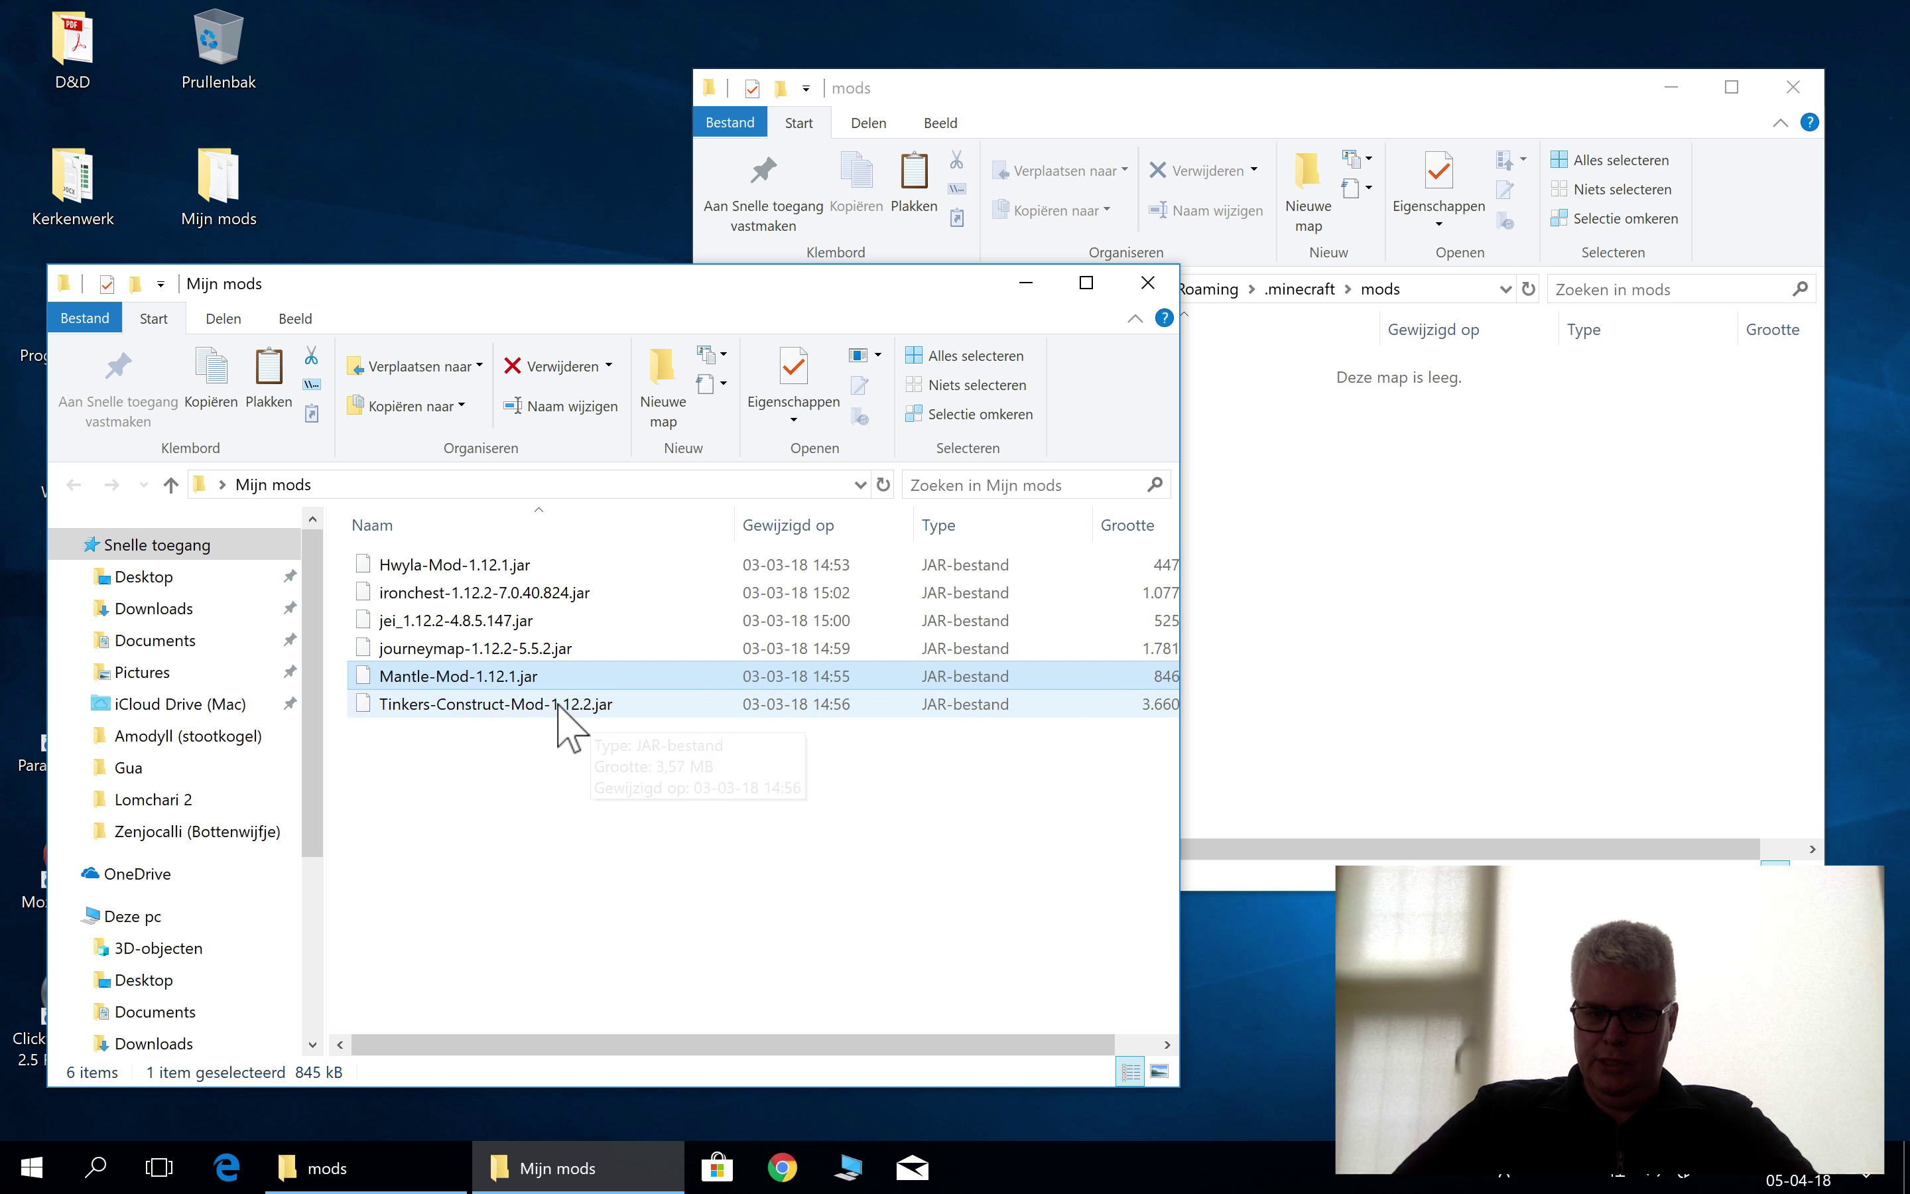
{"action": "left_click", "coordinate": [483, 767]}
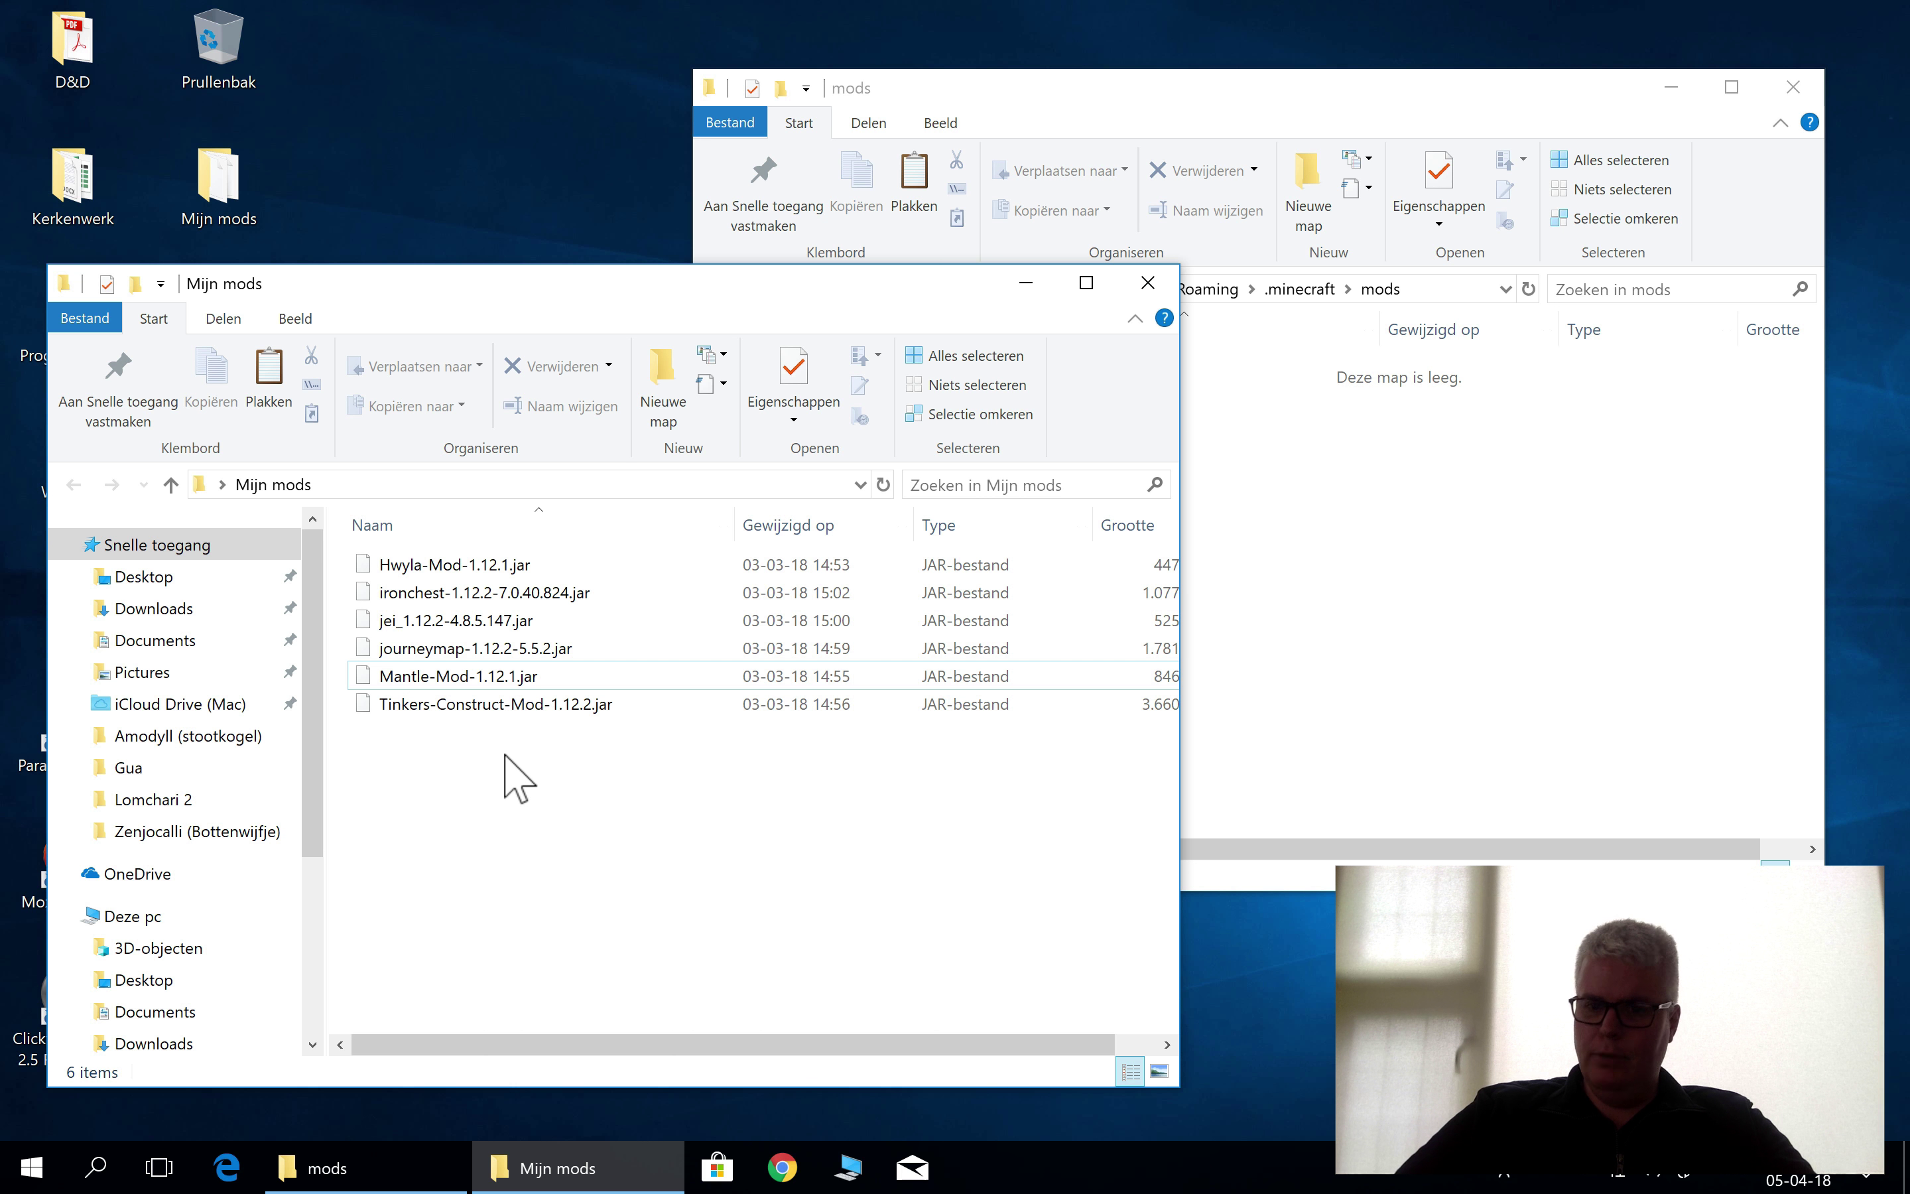
- Copy all six mod JAR files from Mijn mods into the .minecraft mods folder
{"action": "left_click_drag", "start_coordinate": [561, 787], "coordinate": [407, 557]}
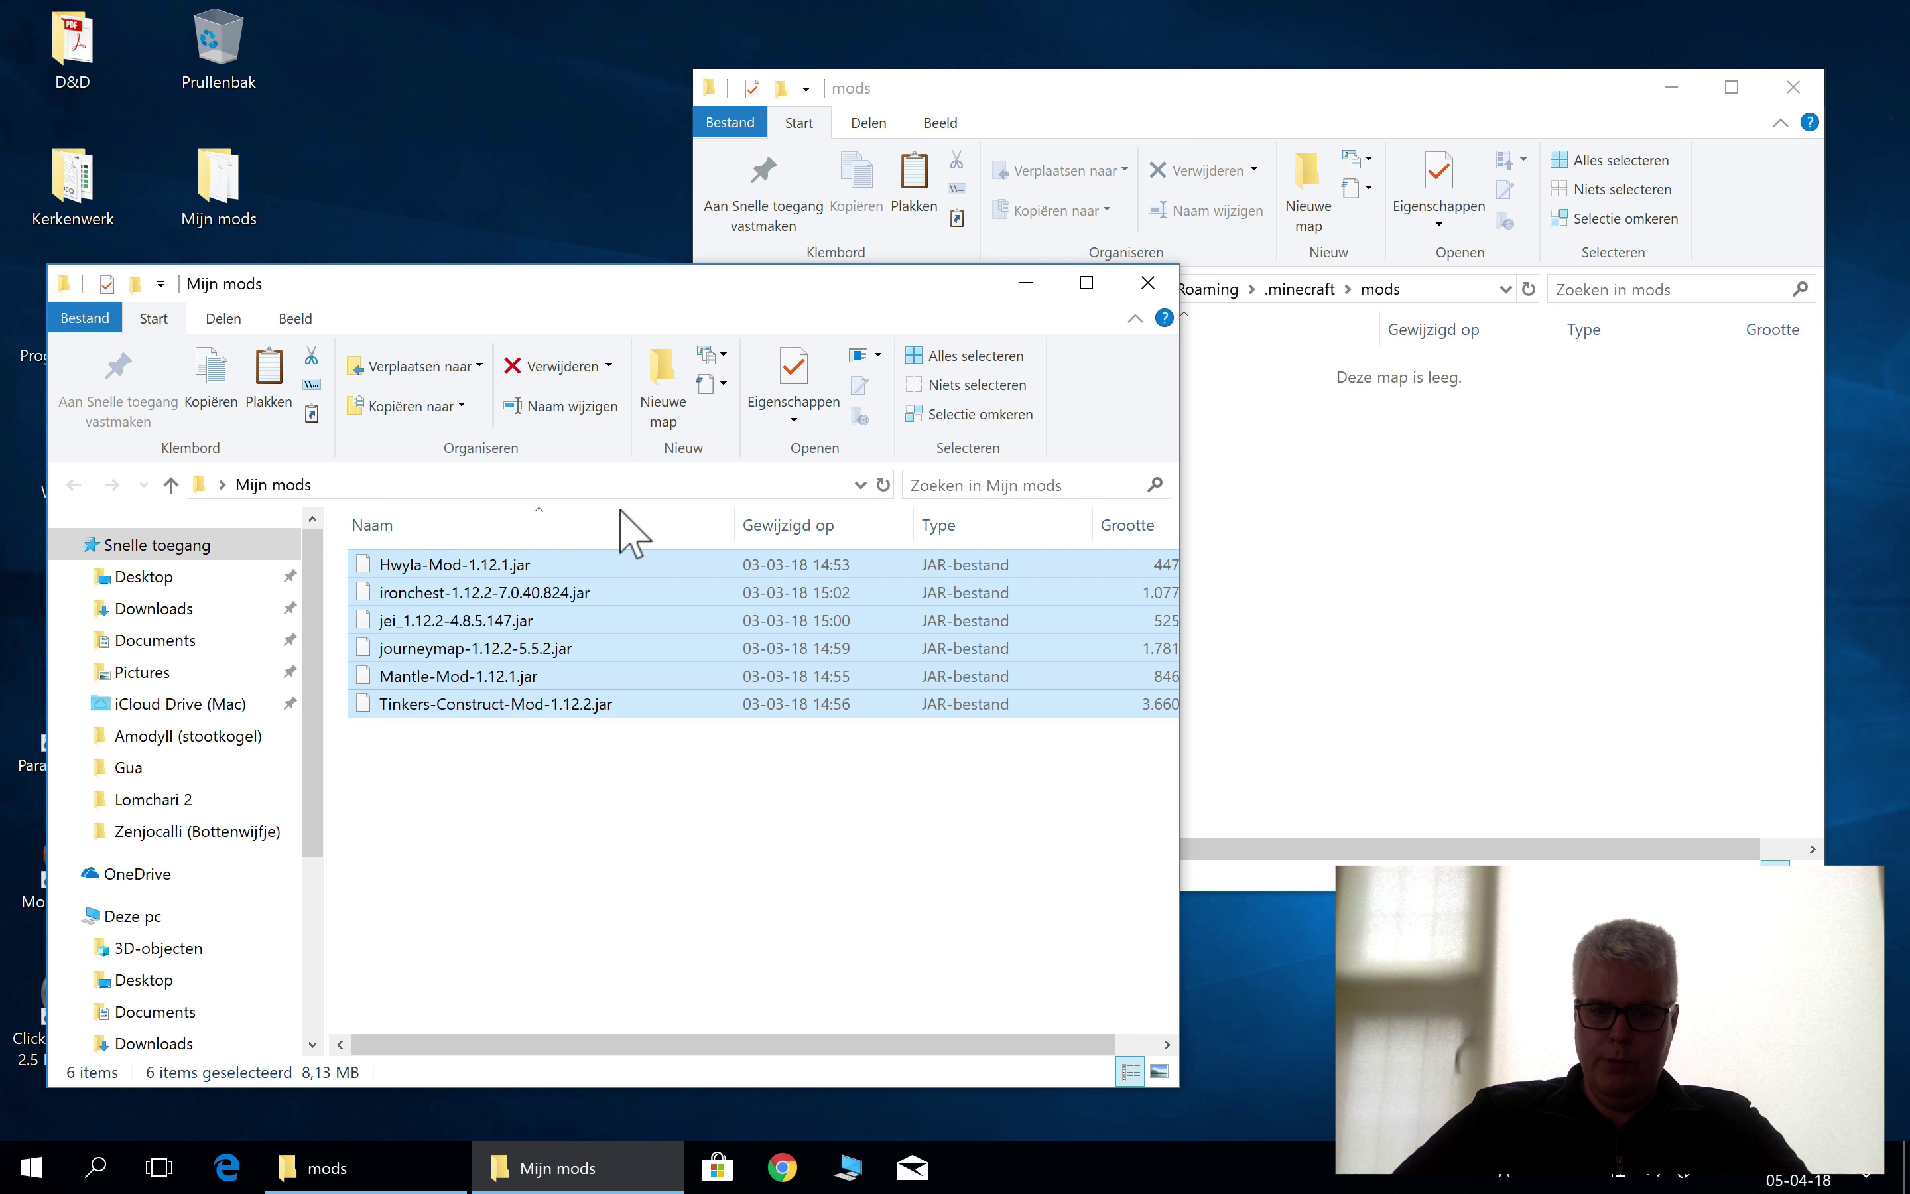
{"action": "left_click", "coordinate": [1356, 543]}
{"action": "key", "text": "ctrl+v"}
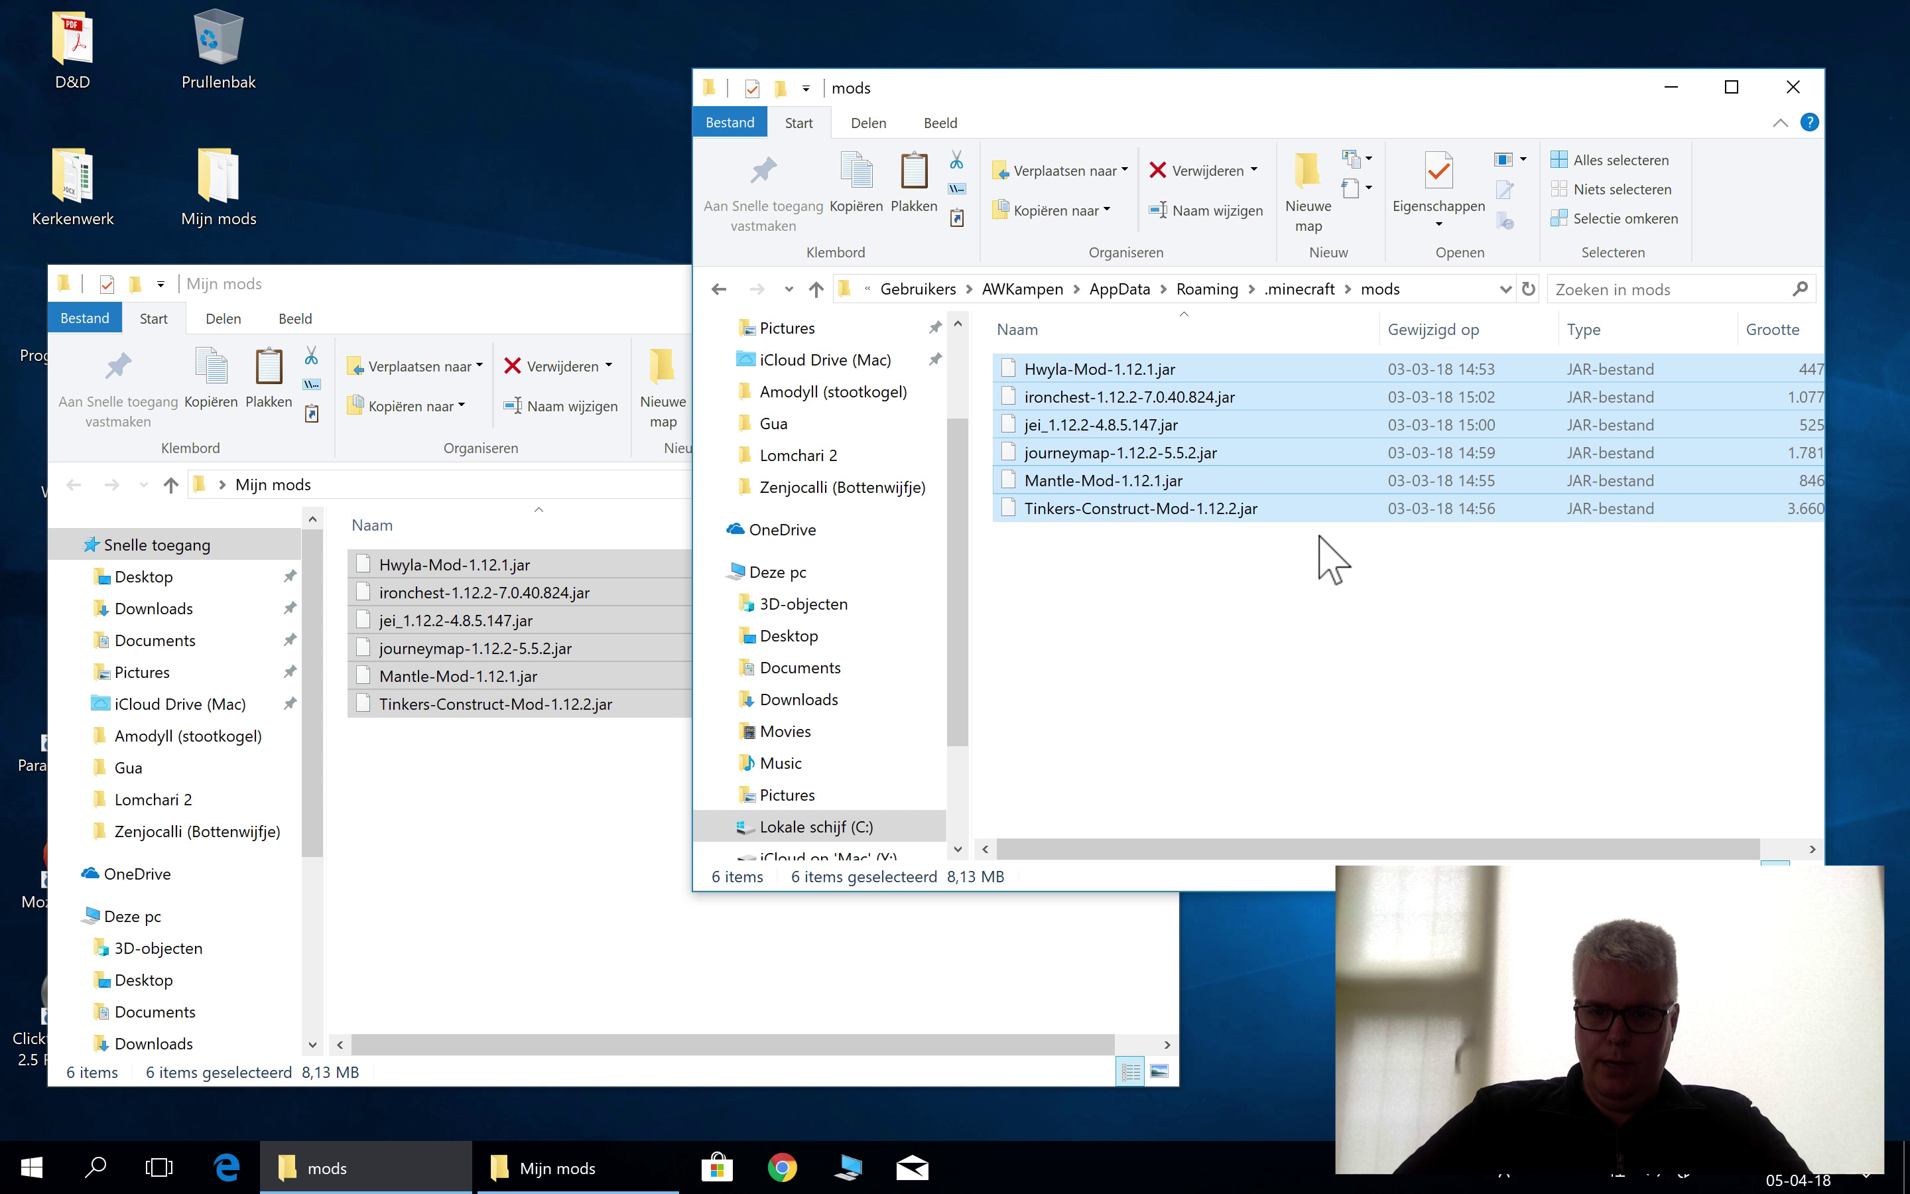
{"action": "left_click", "coordinate": [1321, 618]}
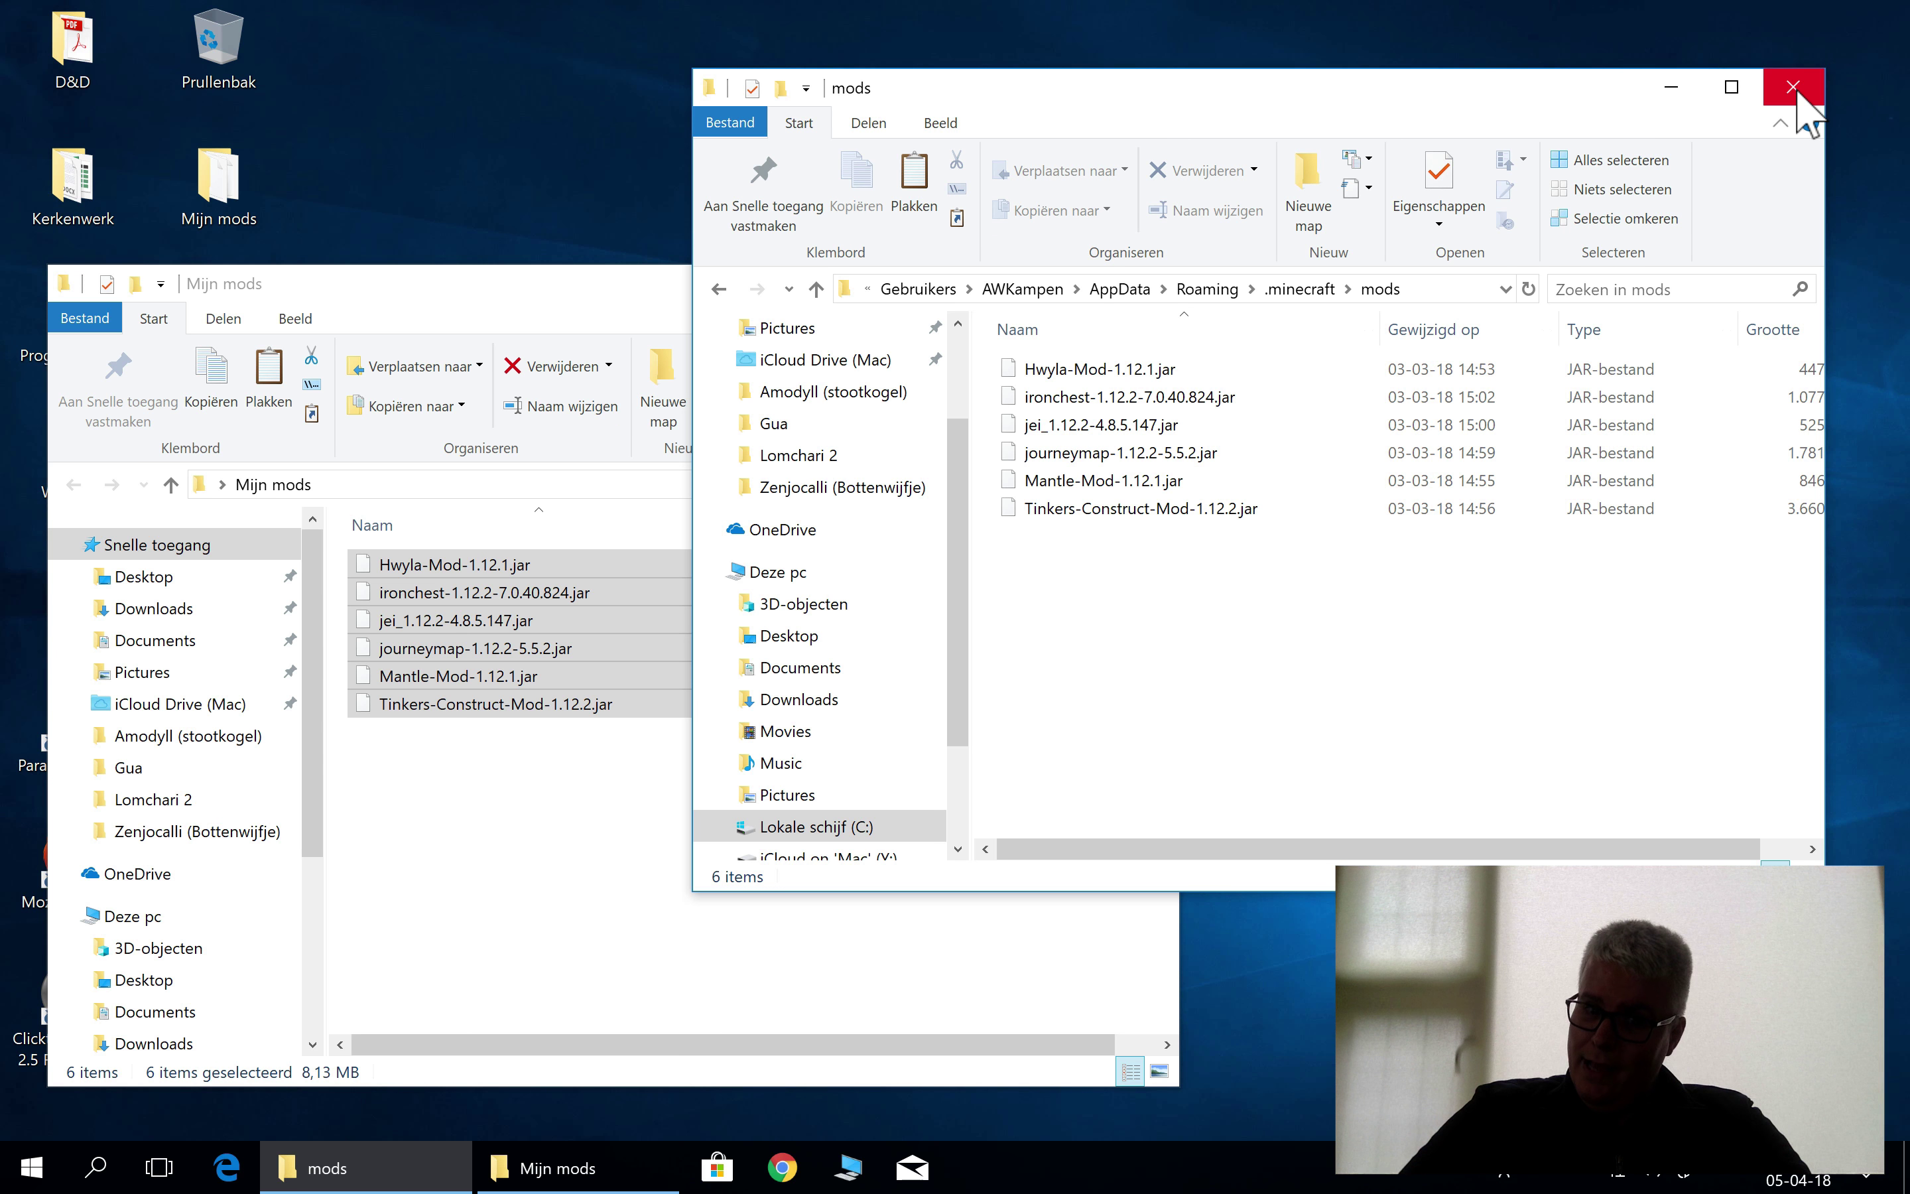
- Switch back to the Mac desktop and open the mods folder under Bibliotheek, Application Support, minecraft
{"action": "key", "text": "ctrl+Left"}
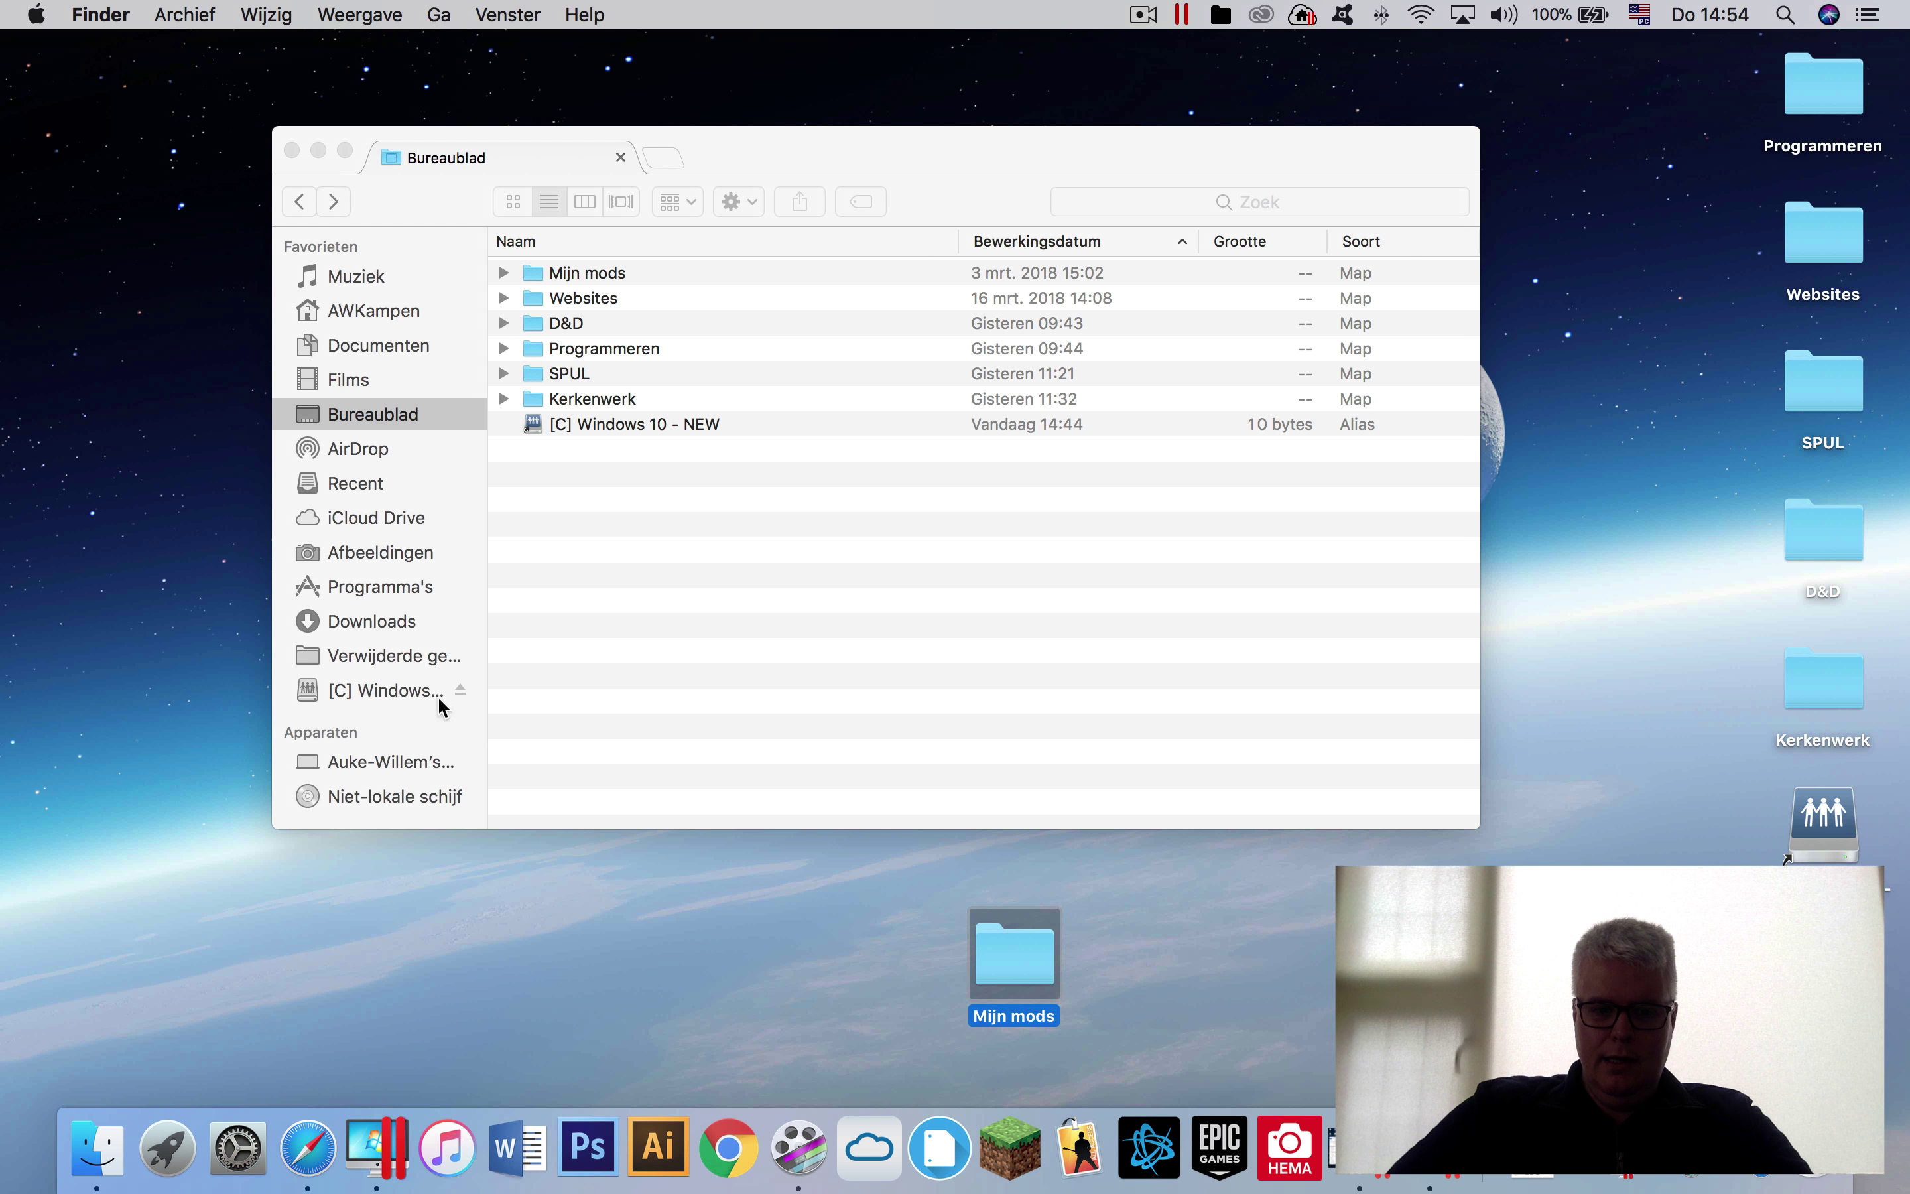
{"action": "left_click", "coordinate": [823, 153]}
{"action": "left_click", "coordinate": [439, 15]}
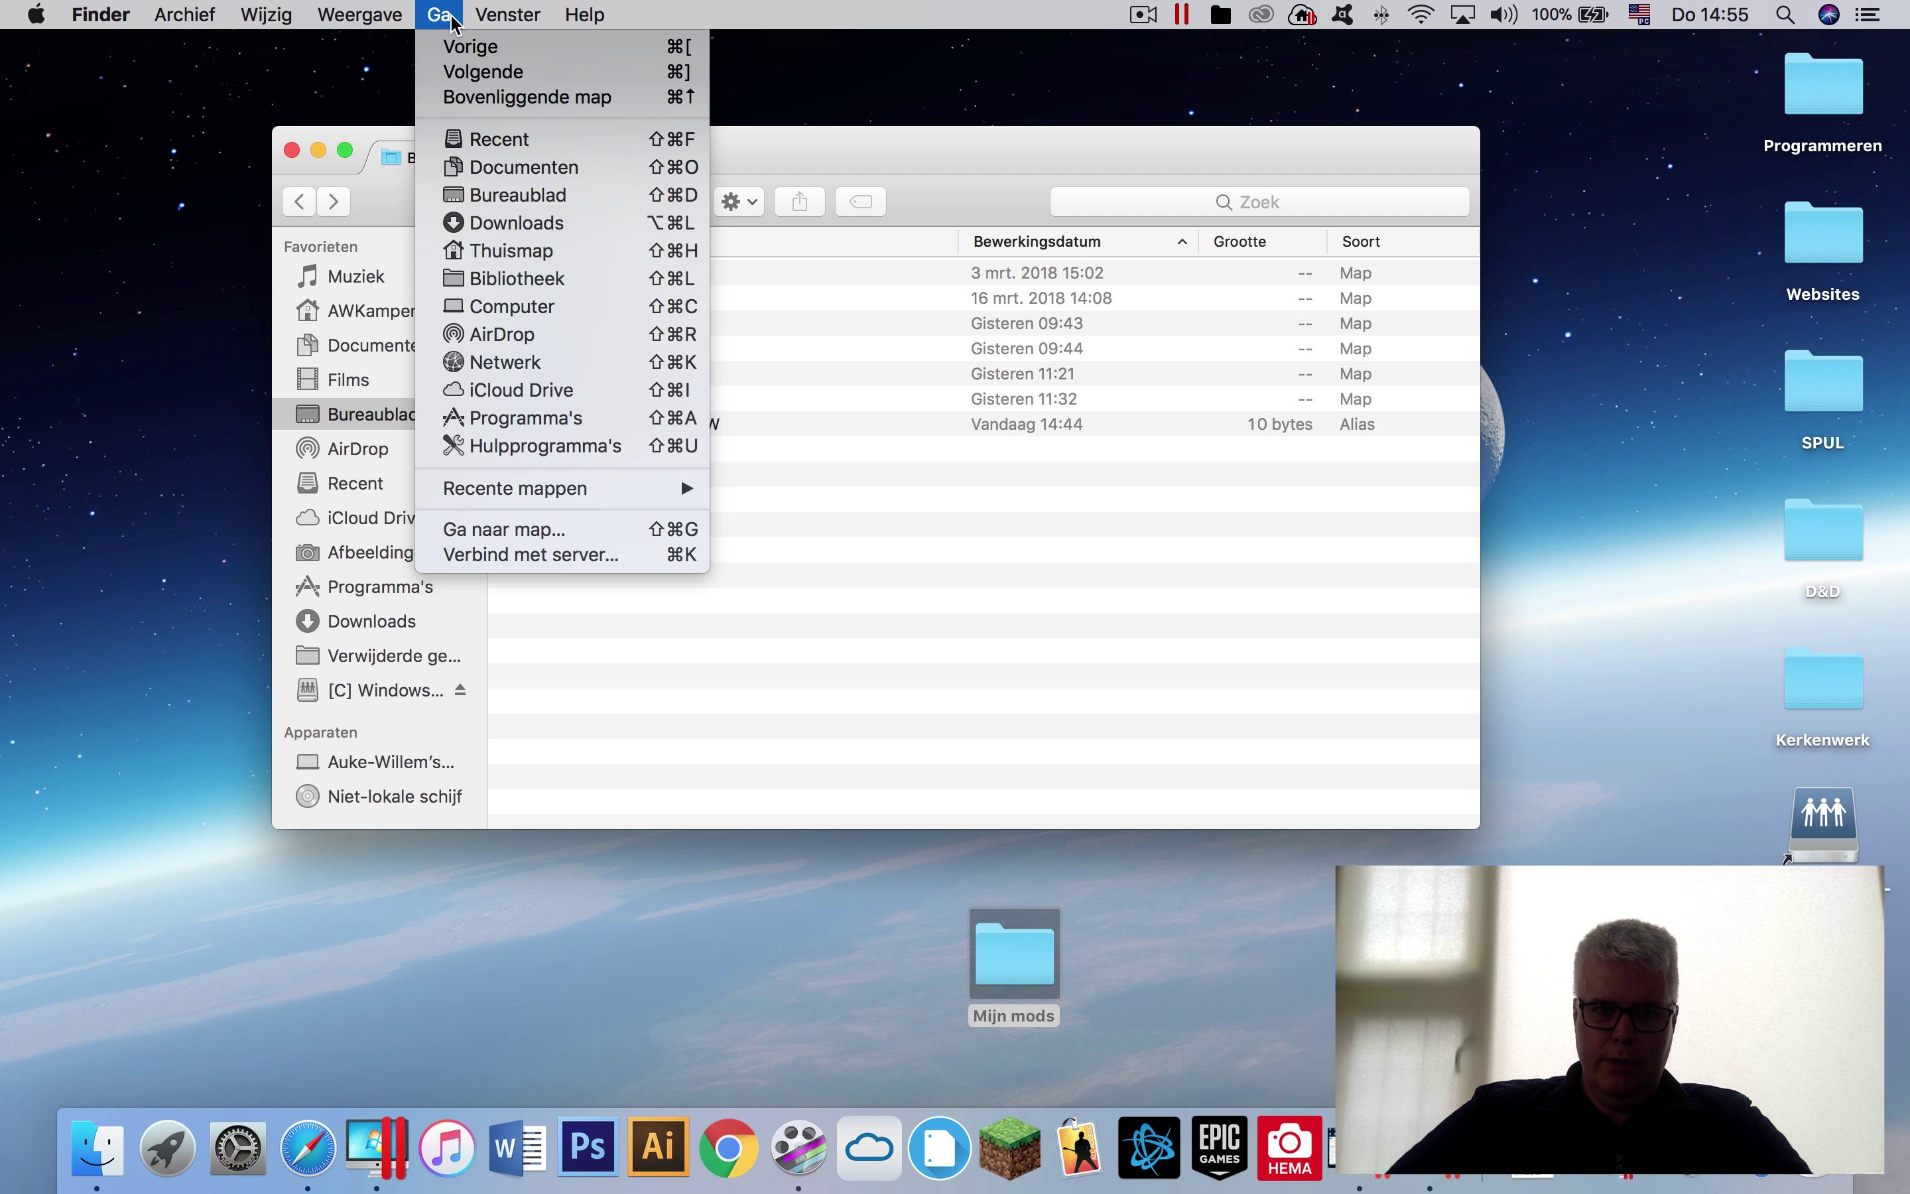
{"action": "left_click", "coordinate": [562, 279]}
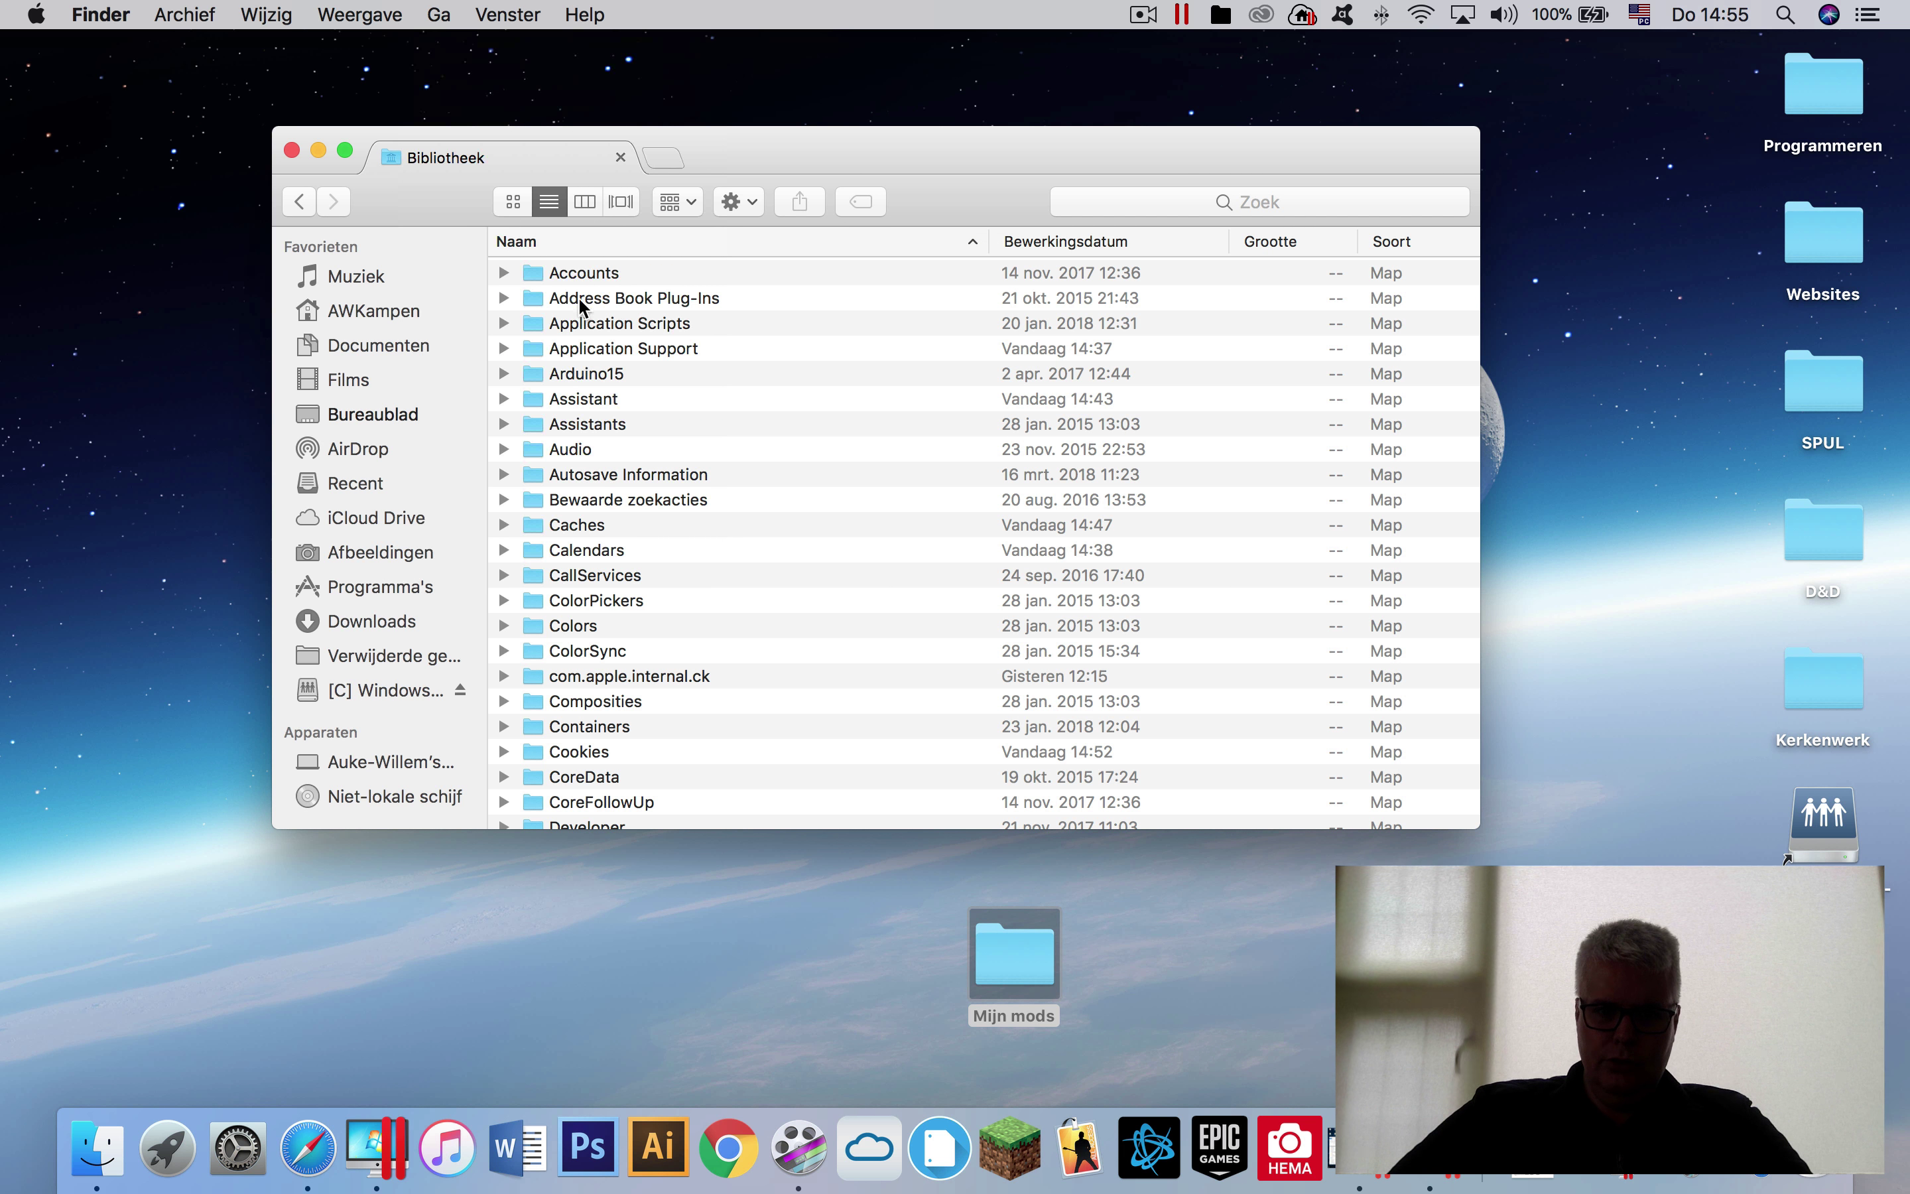
{"action": "double_click", "coordinate": [630, 353]}
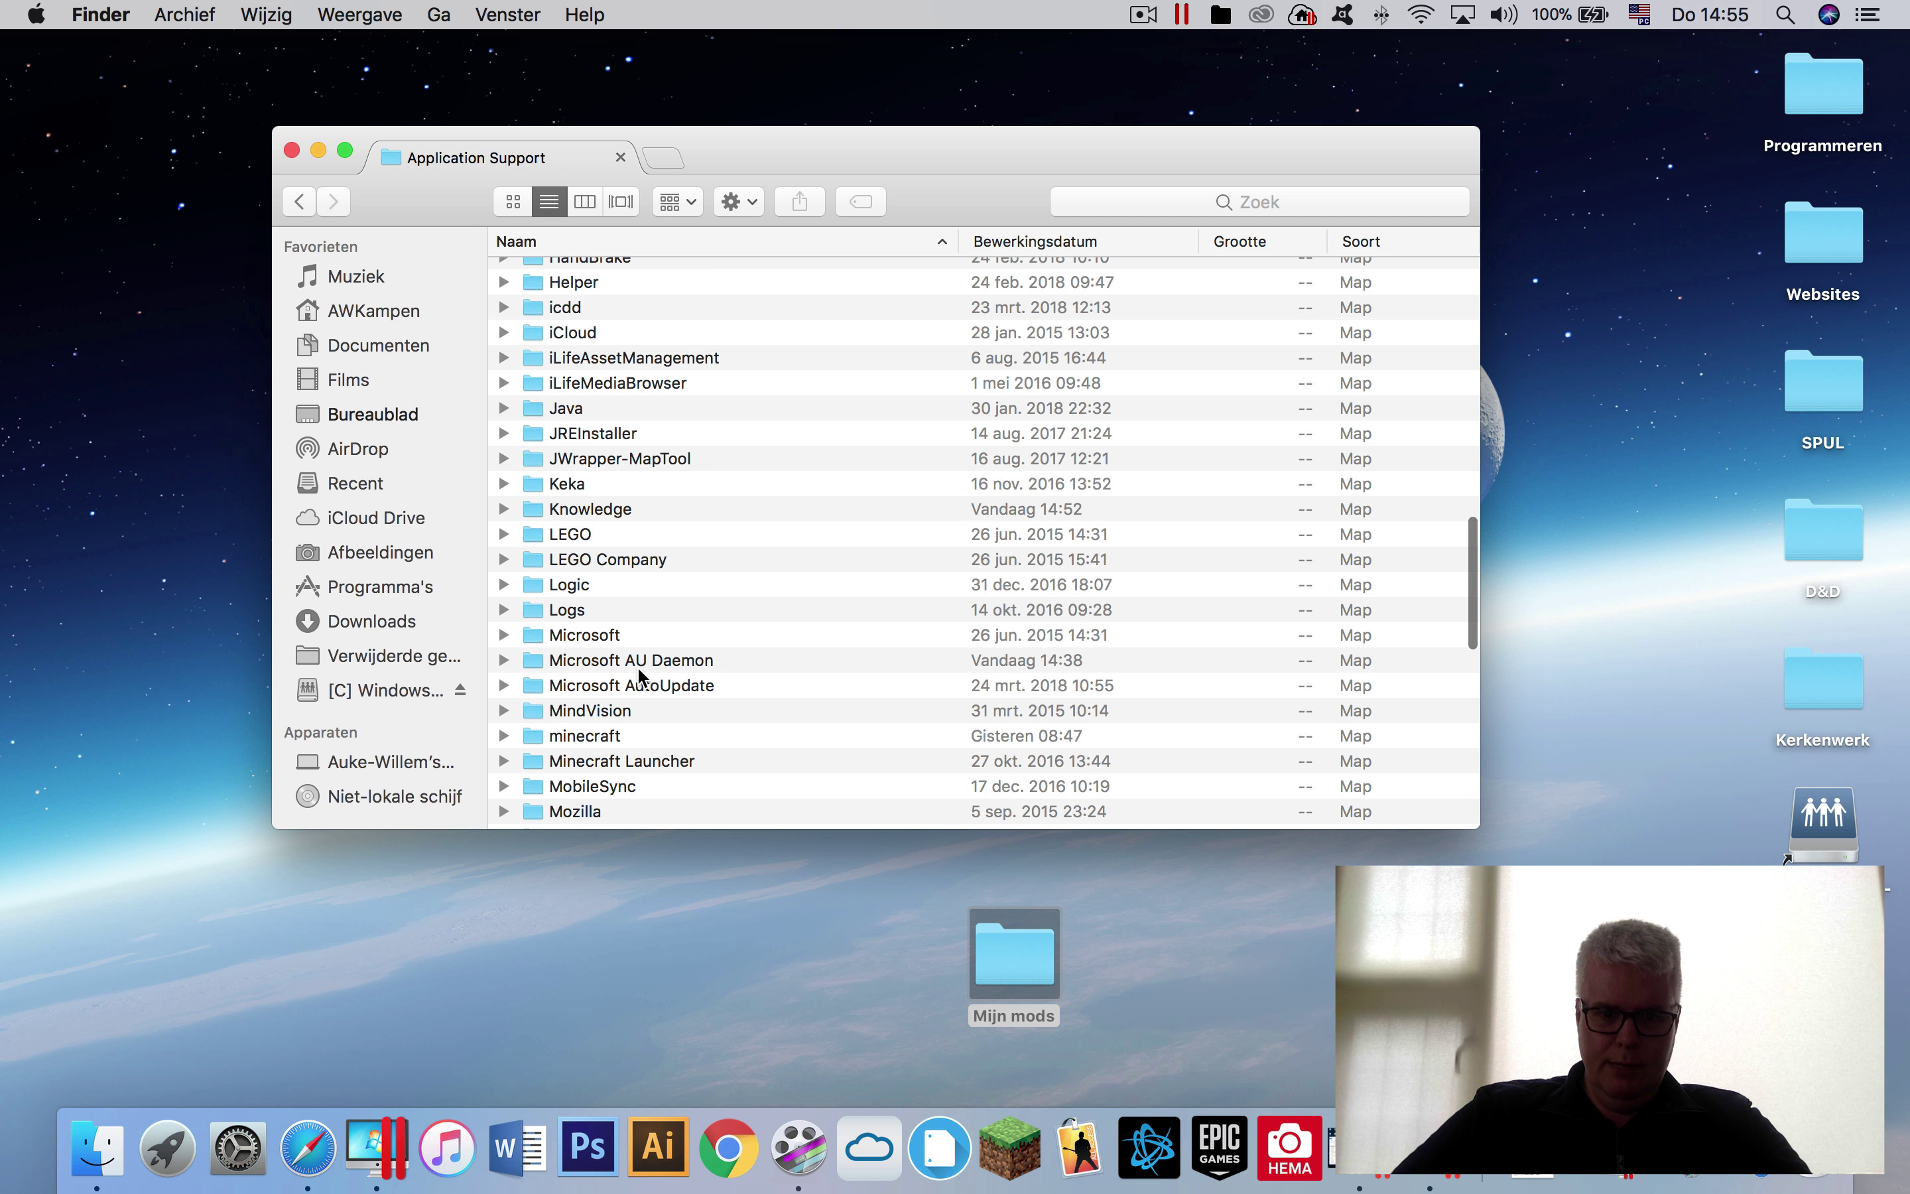
{"action": "double_click", "coordinate": [594, 734]}
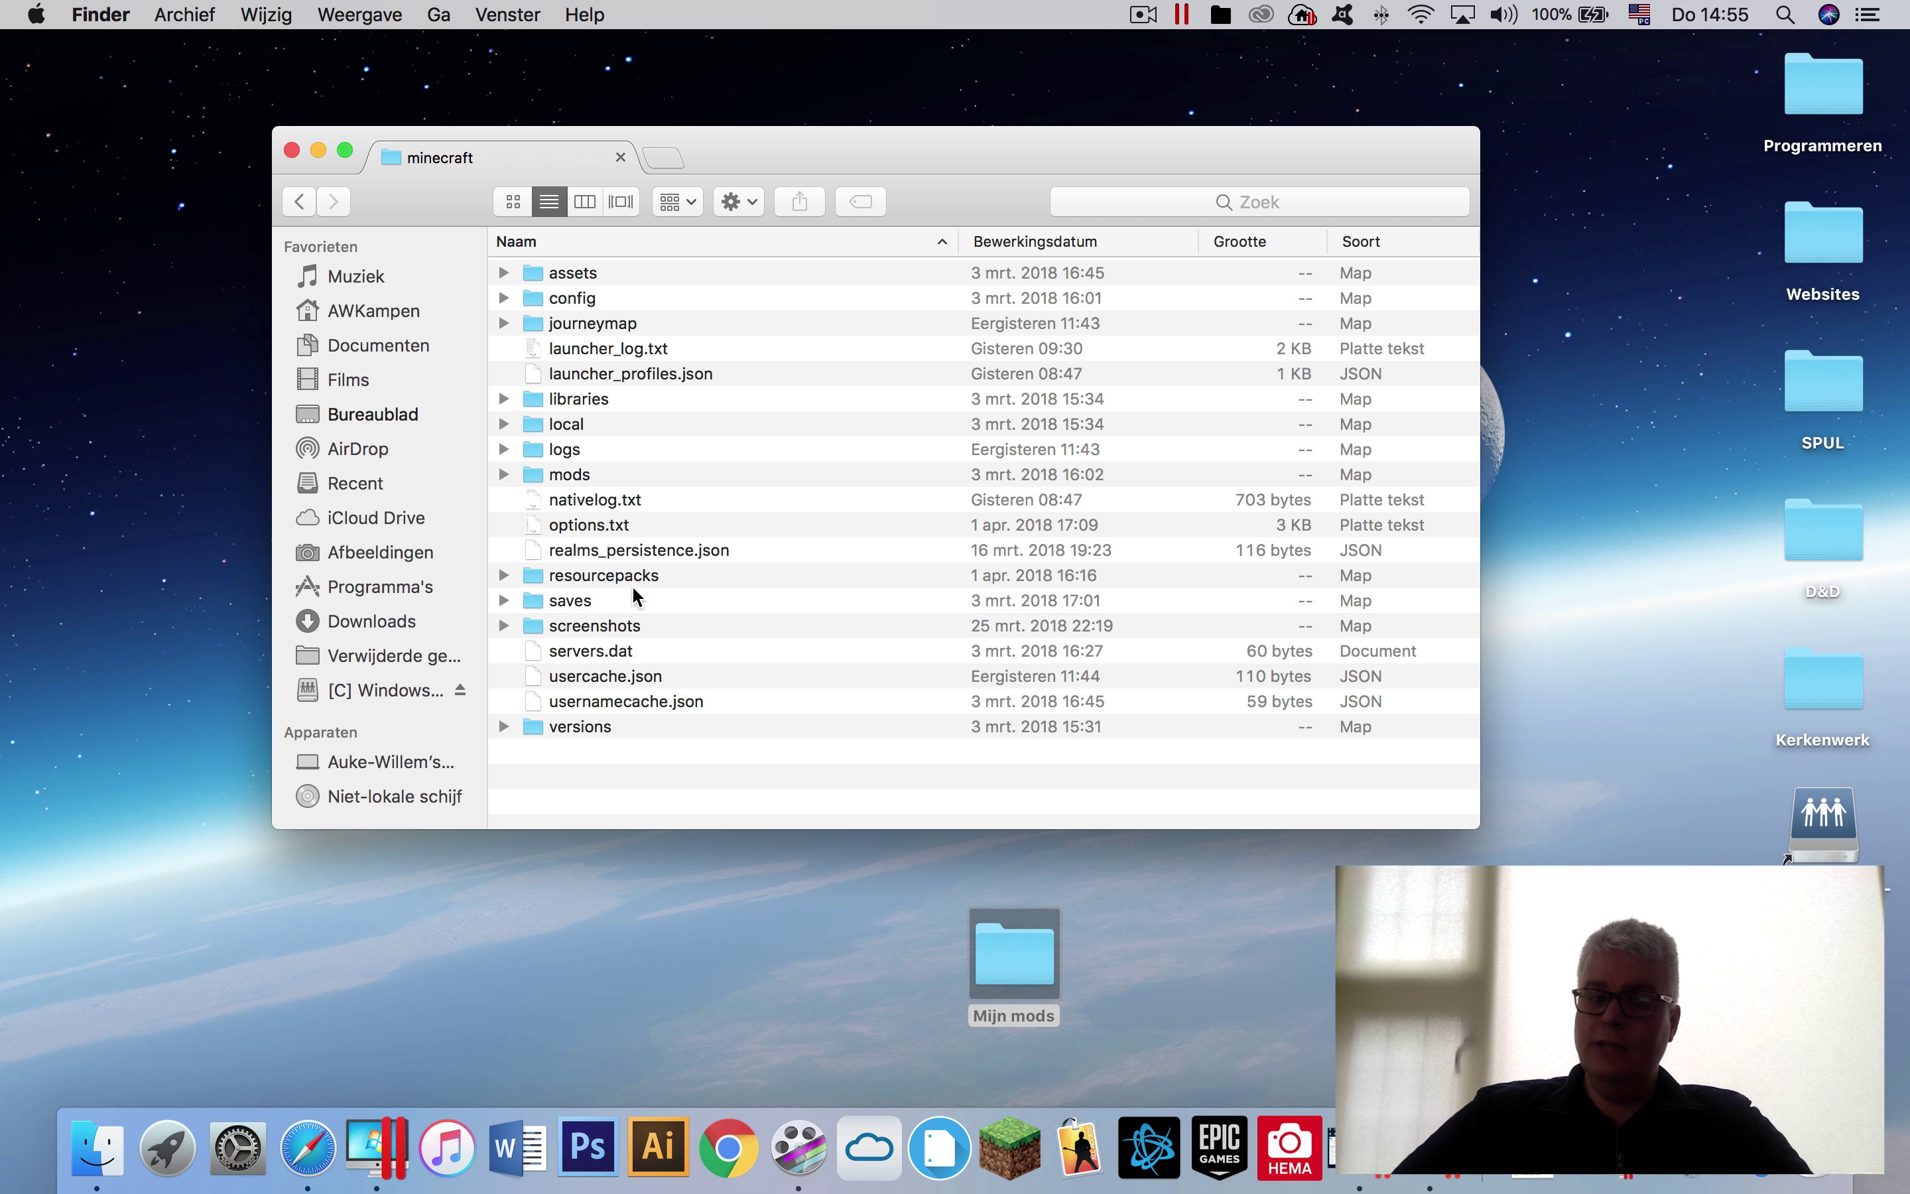
{"action": "double_click", "coordinate": [569, 475]}
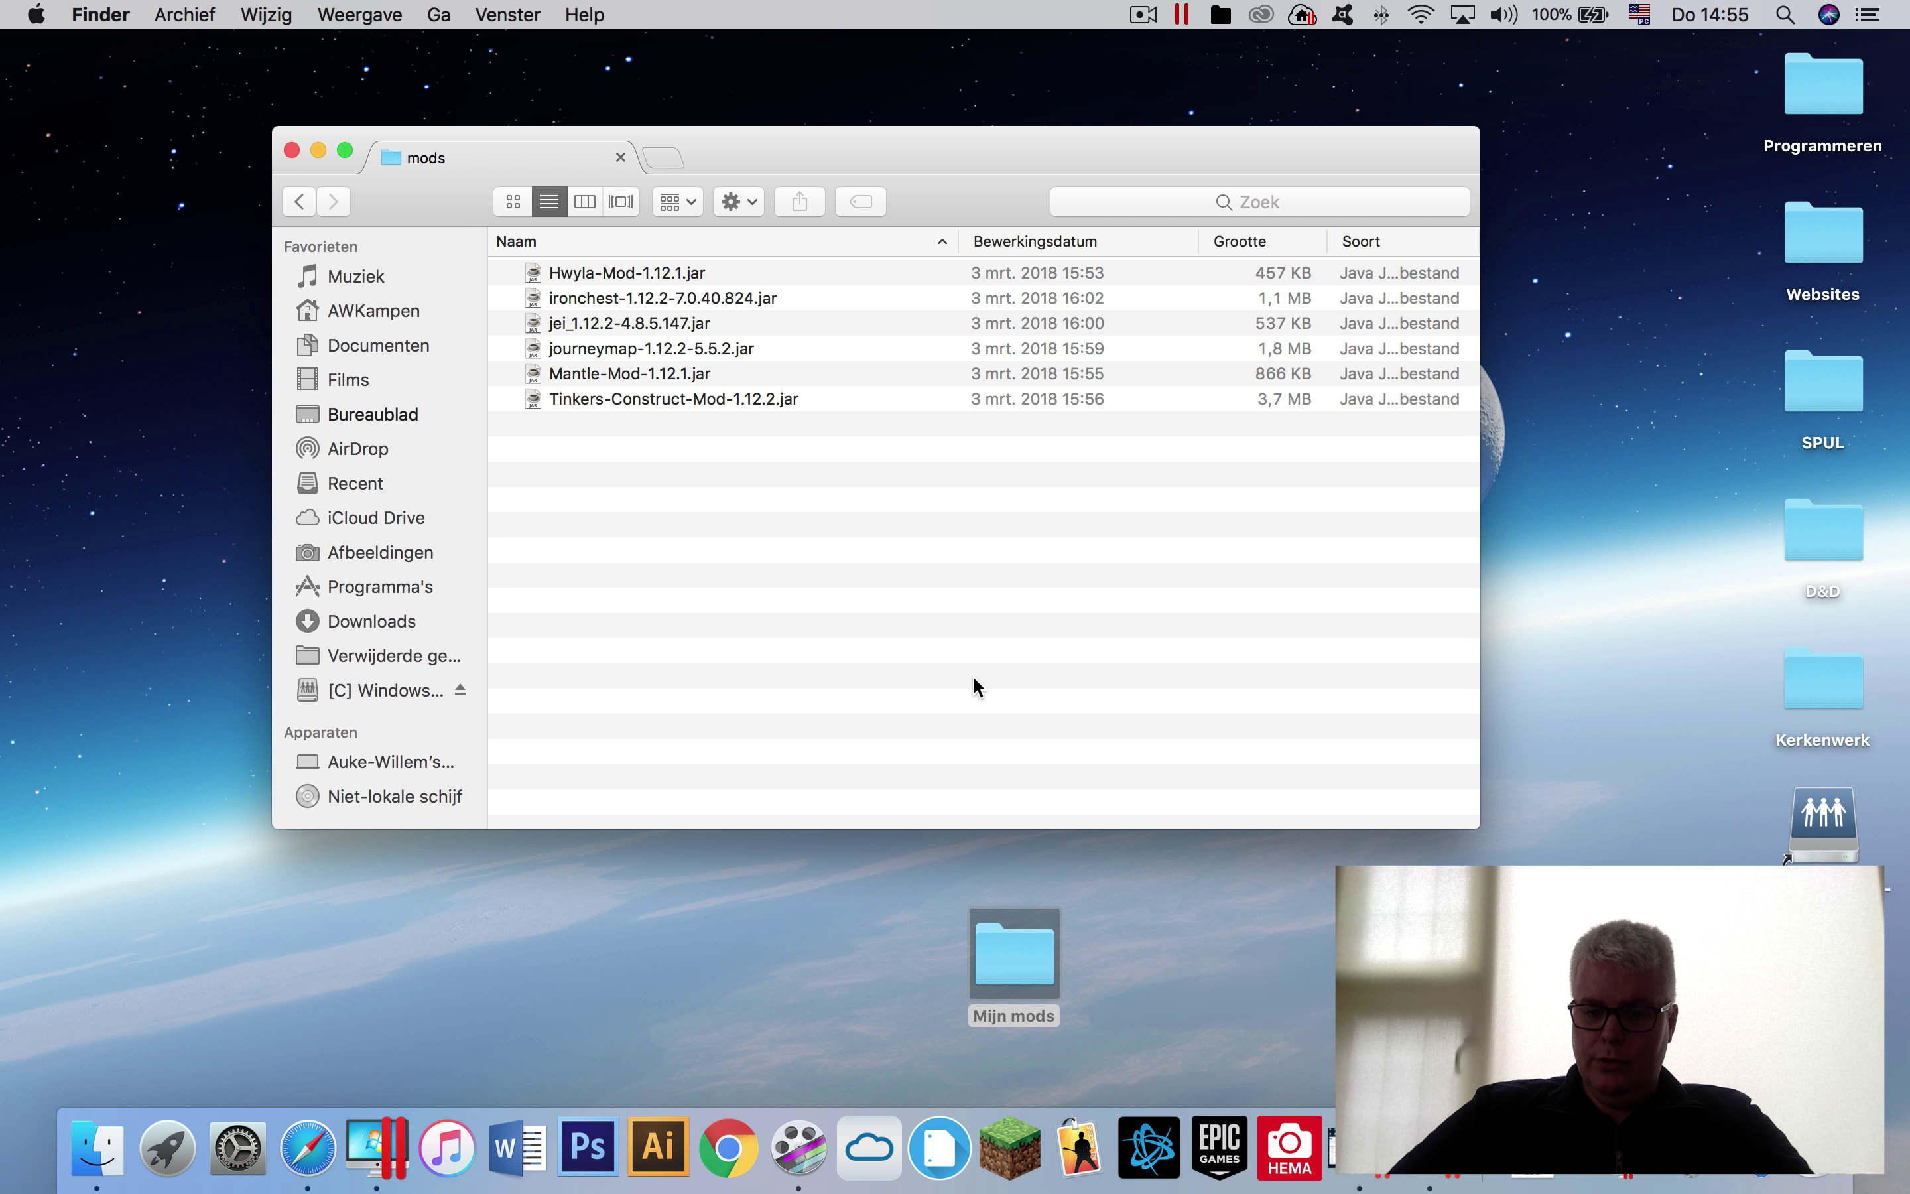
- Start the Minecraft Launcher, move its window to the middle of the desktop, and close the mods folder window
{"action": "left_click", "coordinate": [1011, 1151]}
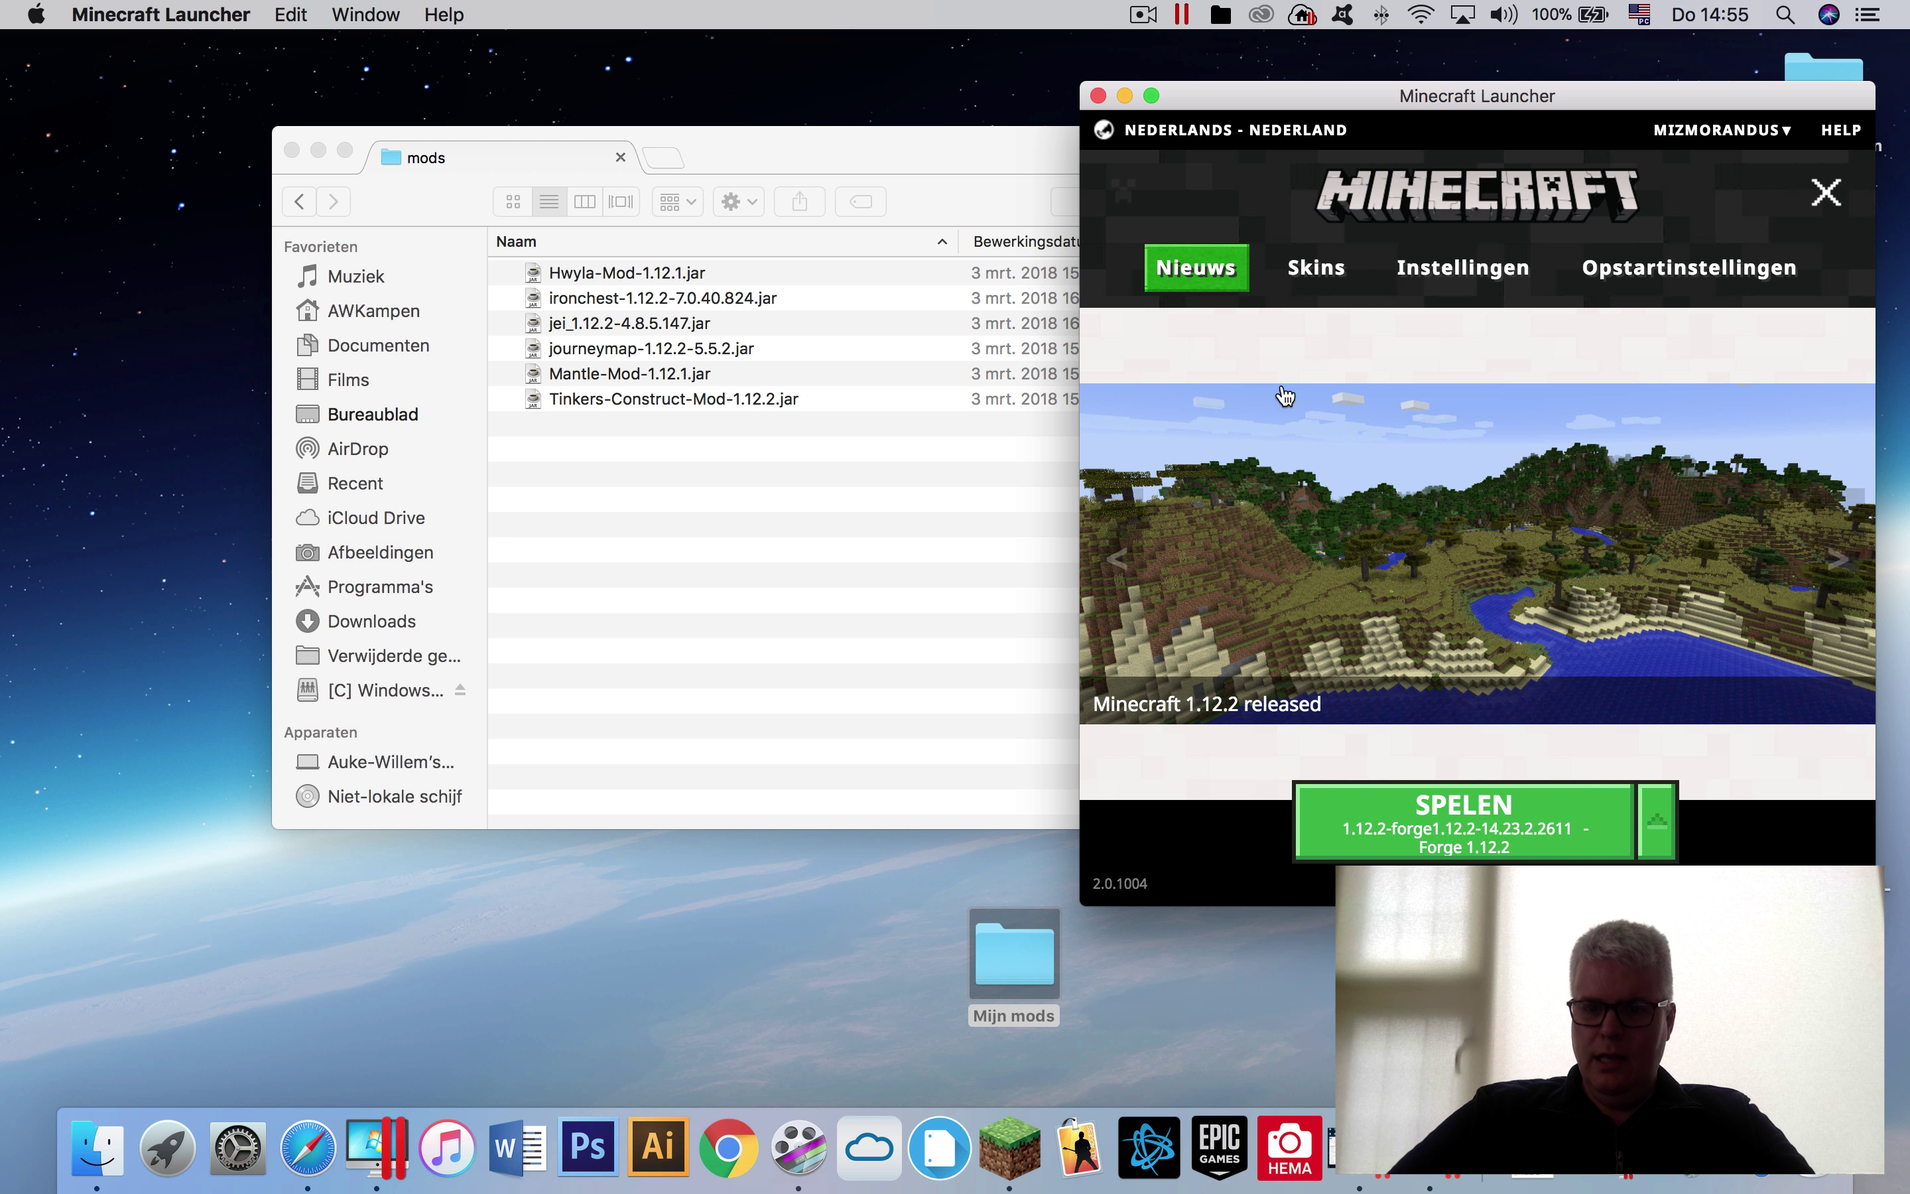
{"action": "left_click_drag", "start_coordinate": [1498, 103], "coordinate": [921, 108]}
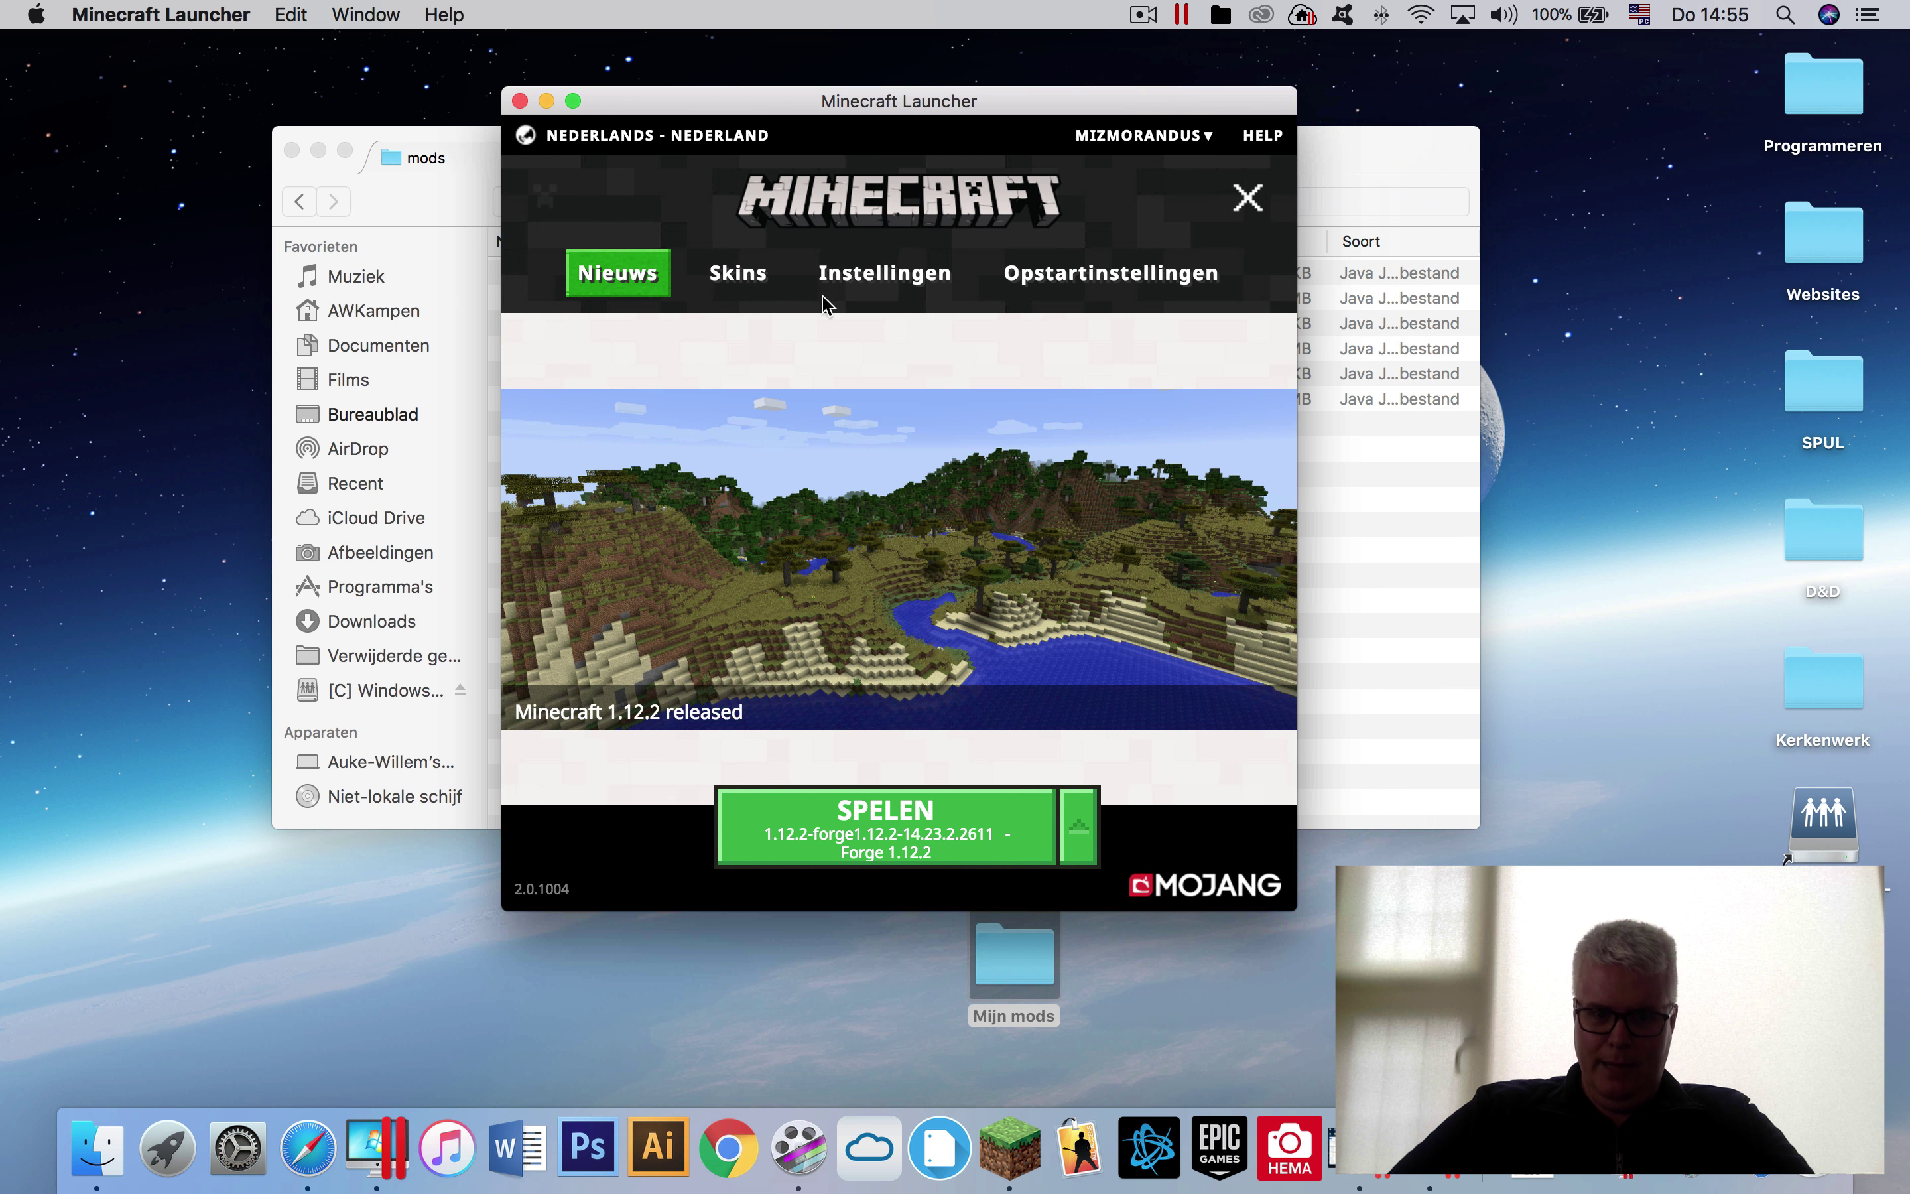
{"action": "left_click", "coordinate": [292, 150]}
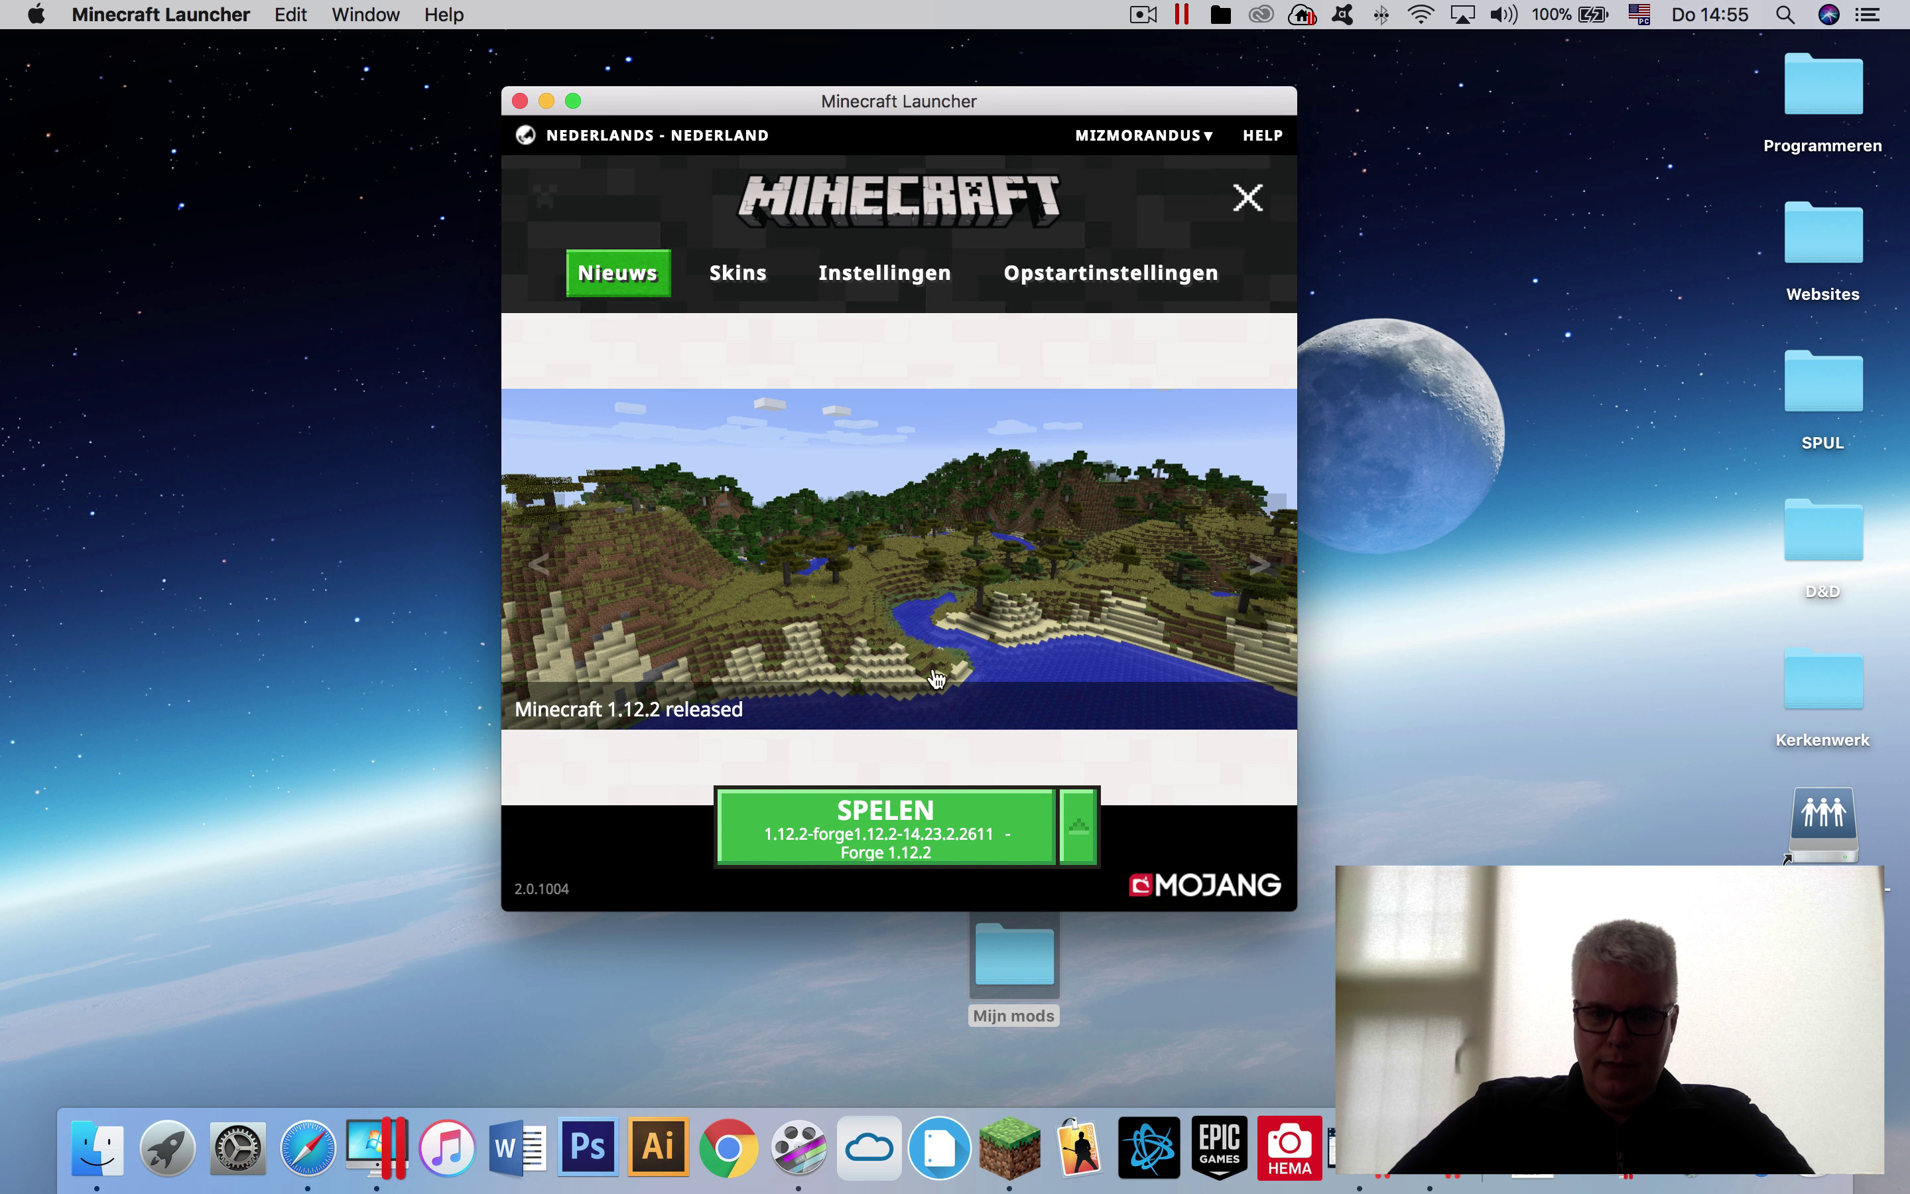
- Select the Forge 1.12.2 profile in the launcher and start the game with it
{"action": "left_click", "coordinate": [1078, 828]}
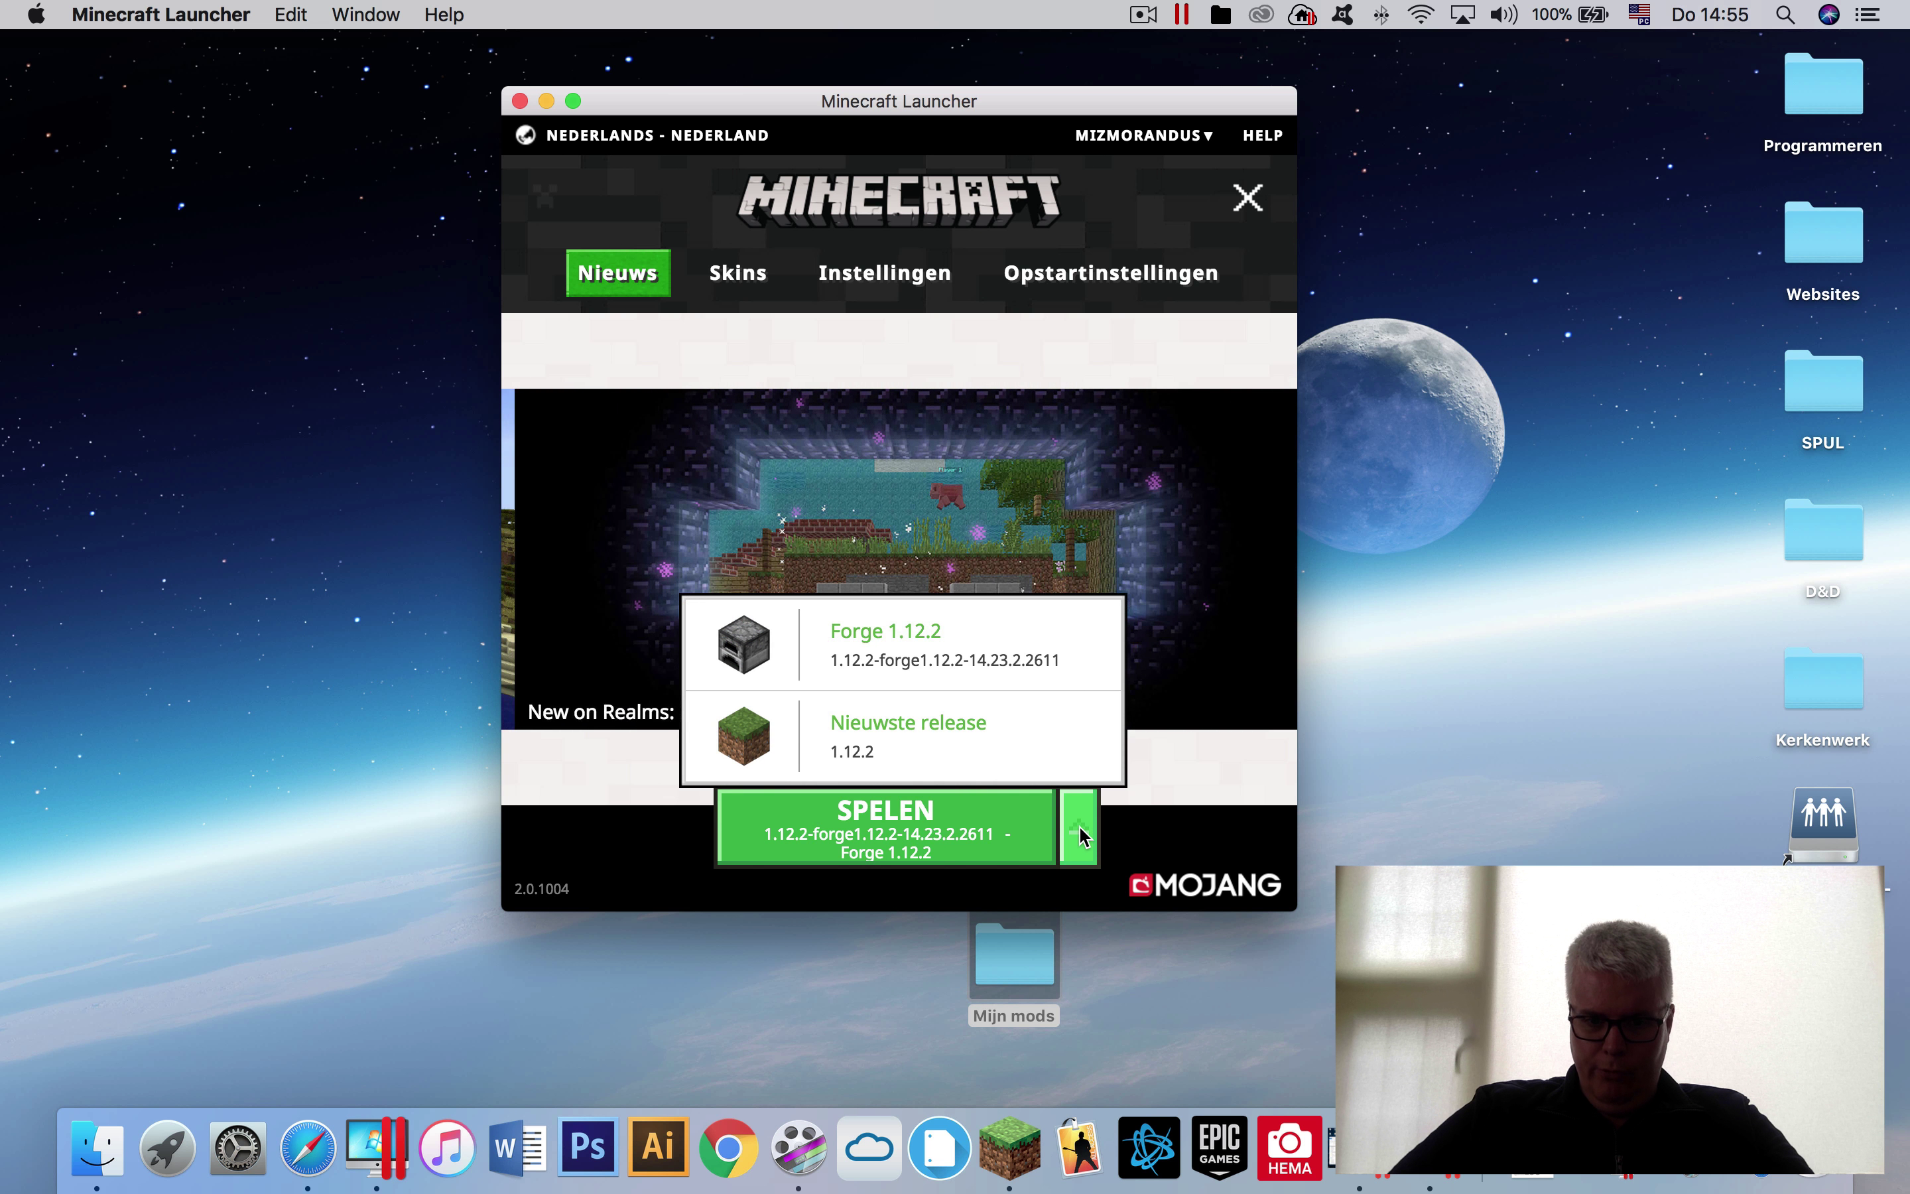
{"action": "left_click", "coordinate": [967, 657]}
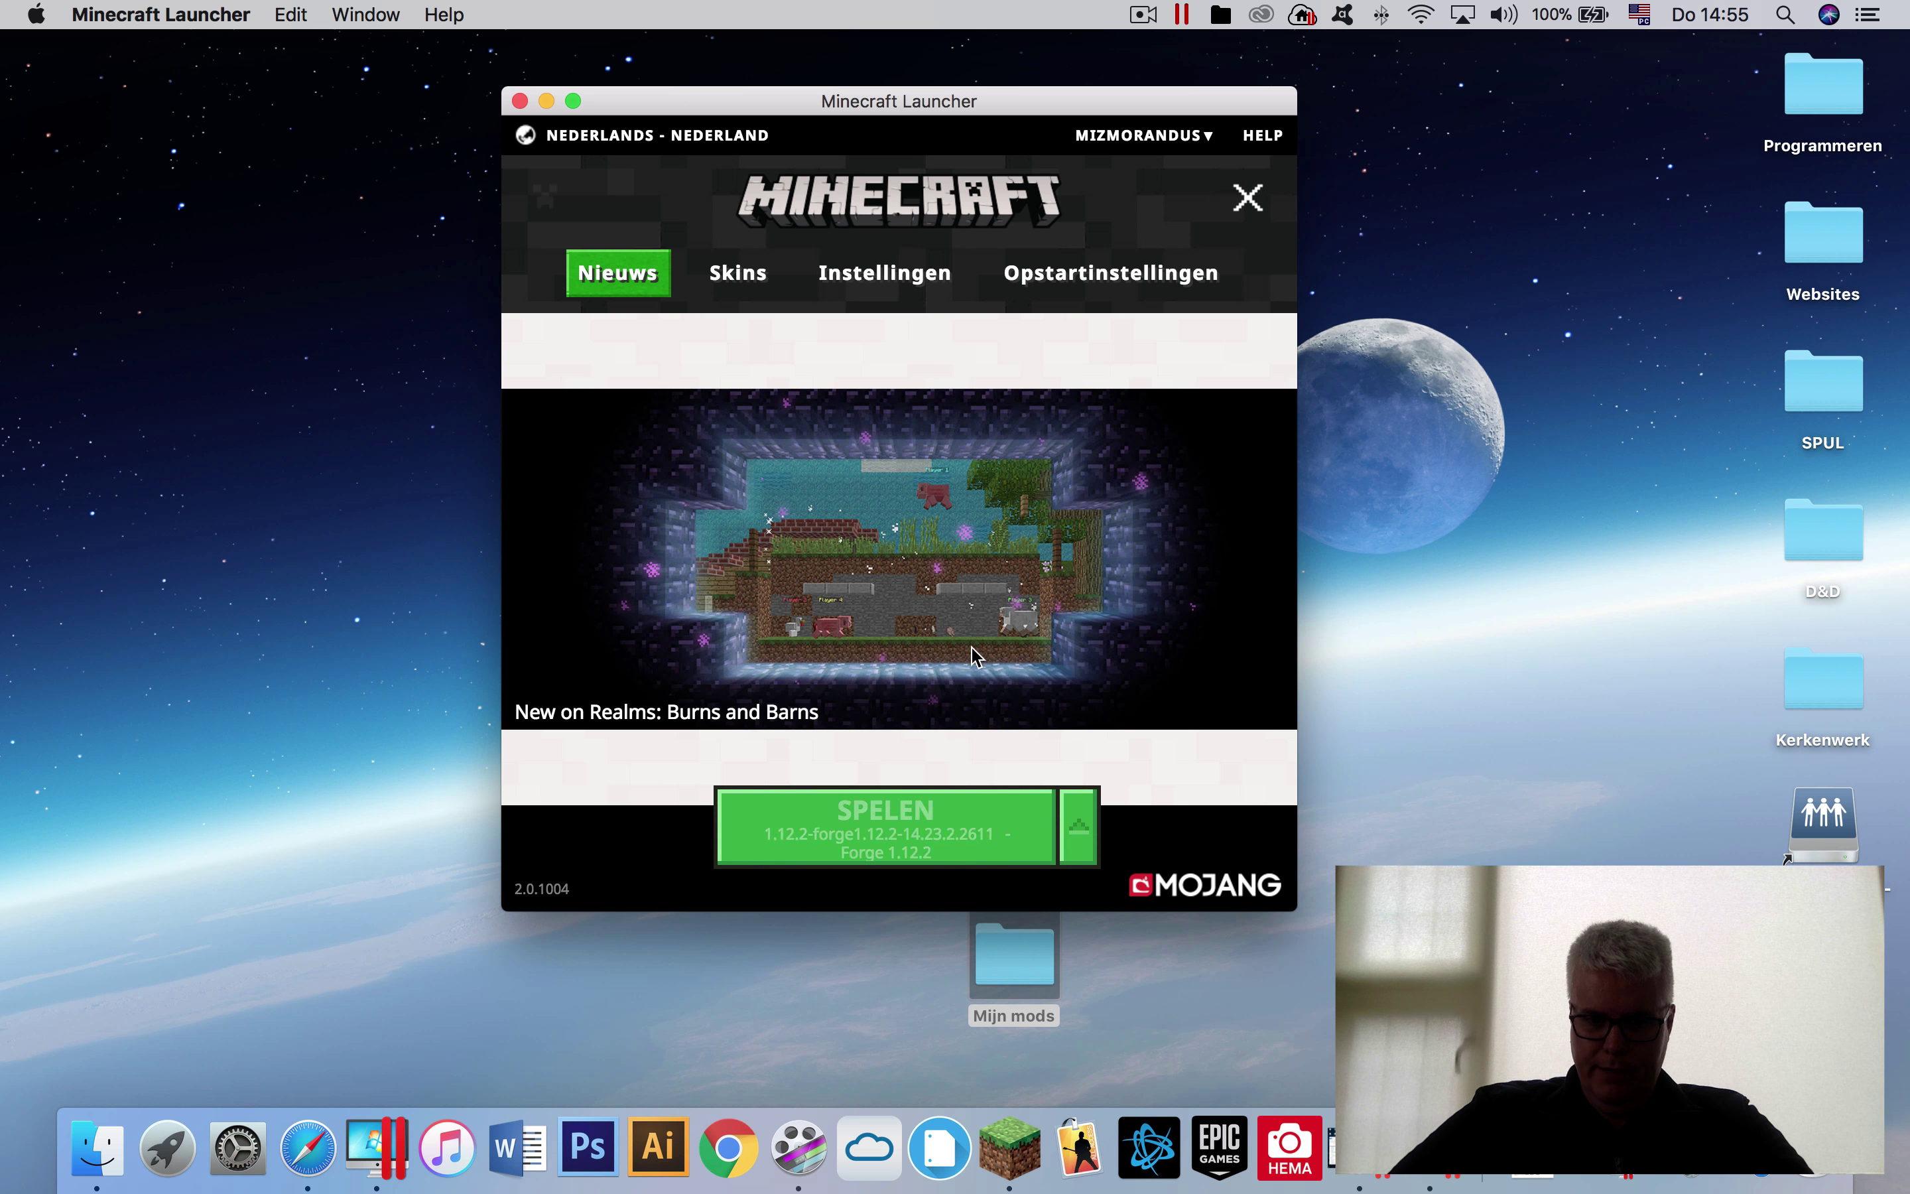
{"action": "left_click", "coordinate": [876, 829]}
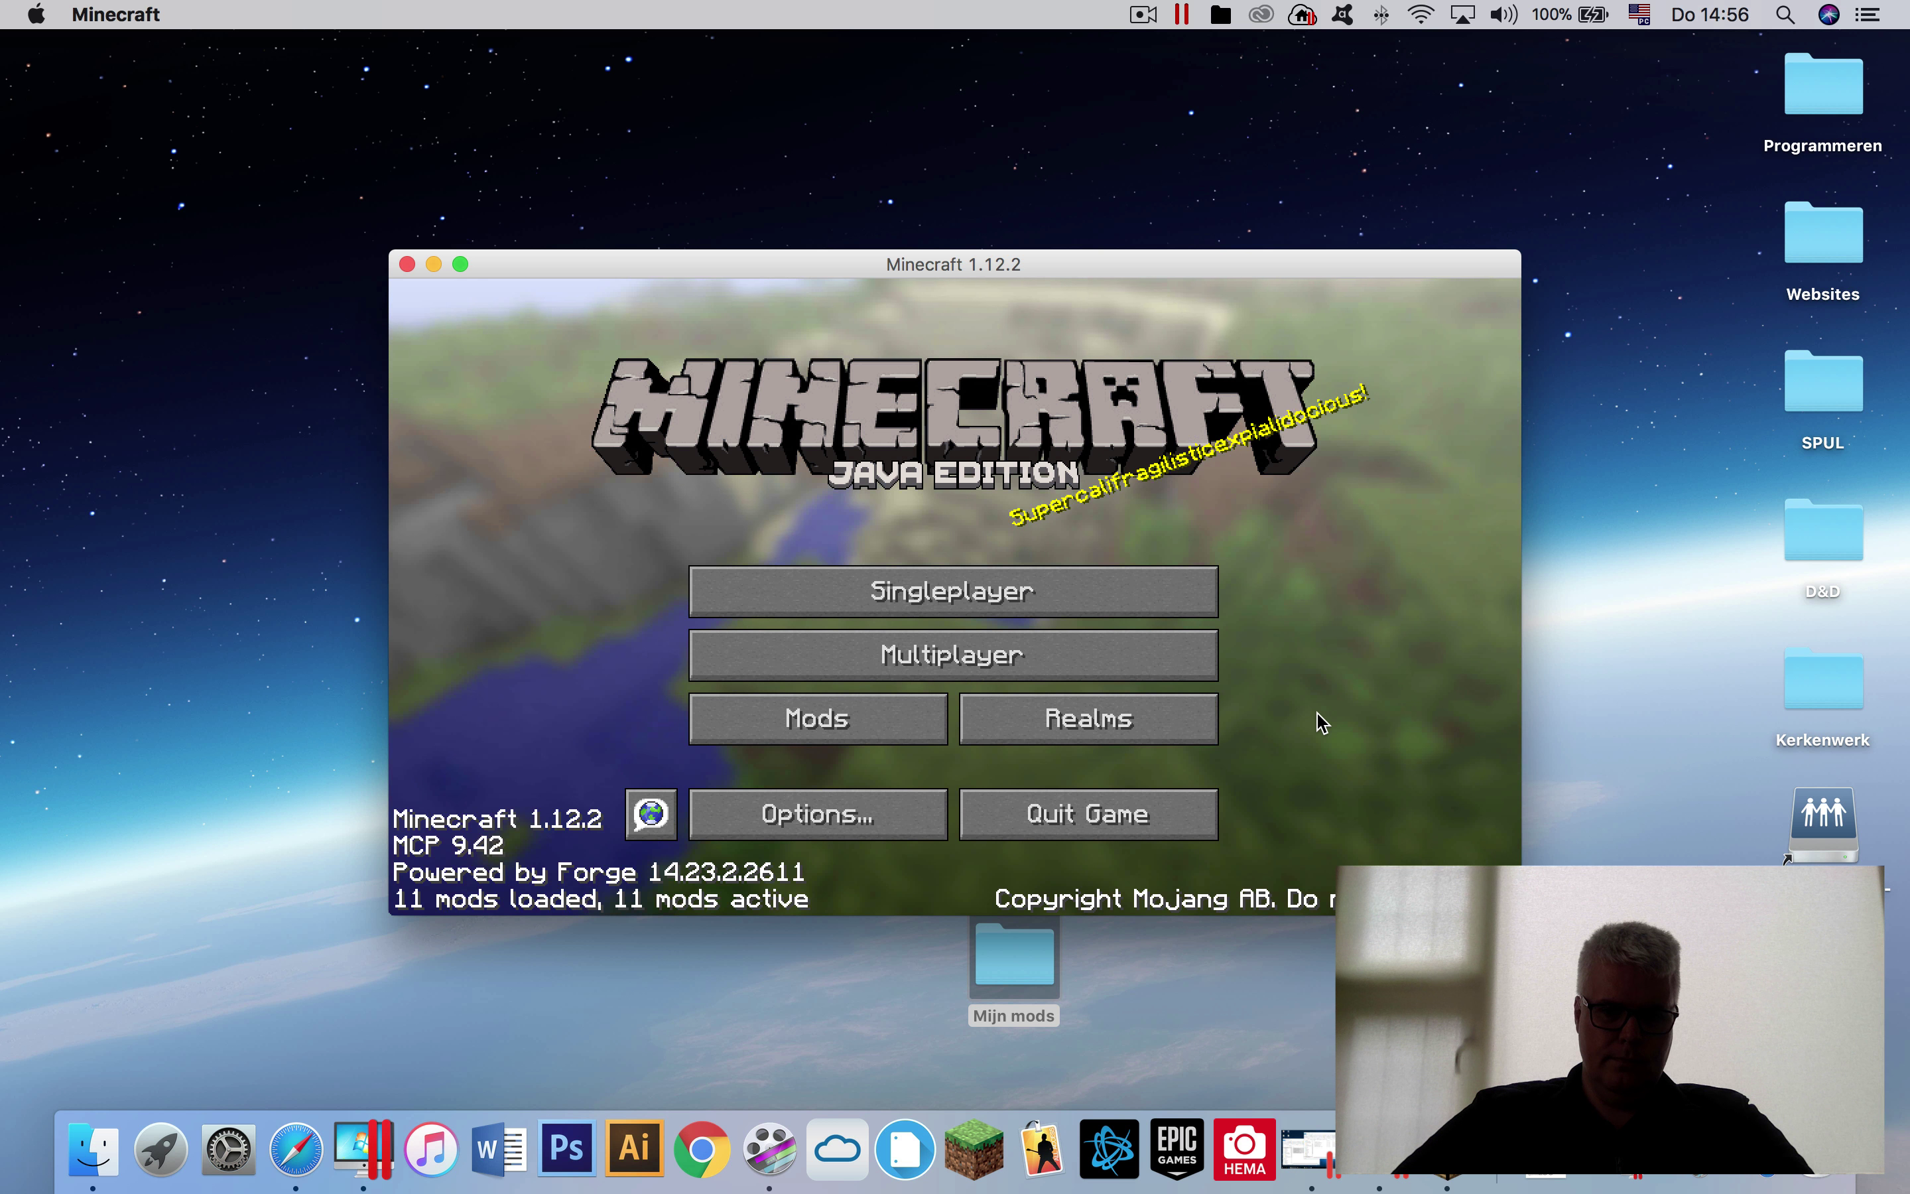
- Look through the loaded mods in the Mod List, return to the main menu, and open Singleplayer
{"action": "left_click", "coordinate": [856, 725]}
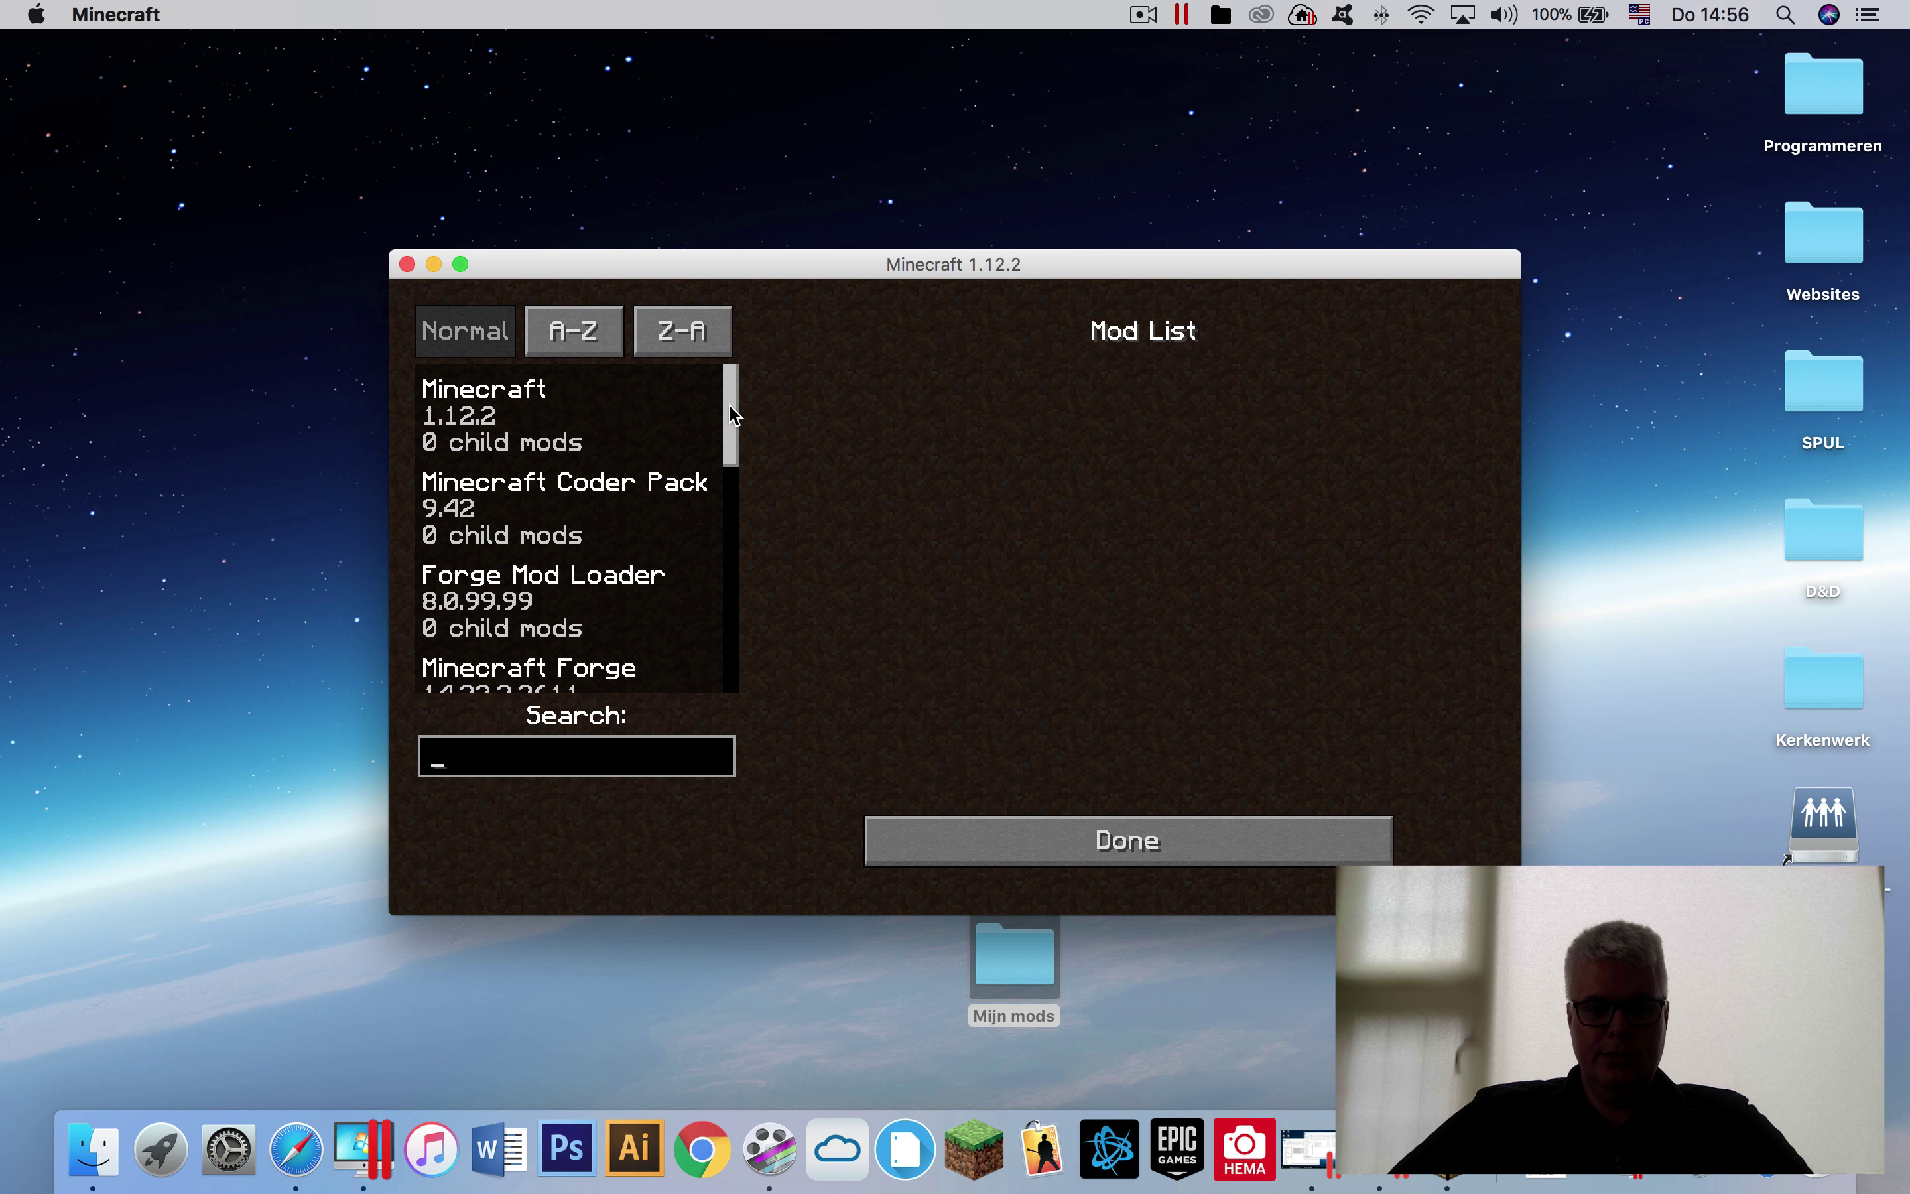
{"action": "left_click_drag", "start_coordinate": [732, 416], "coordinate": [833, 387]}
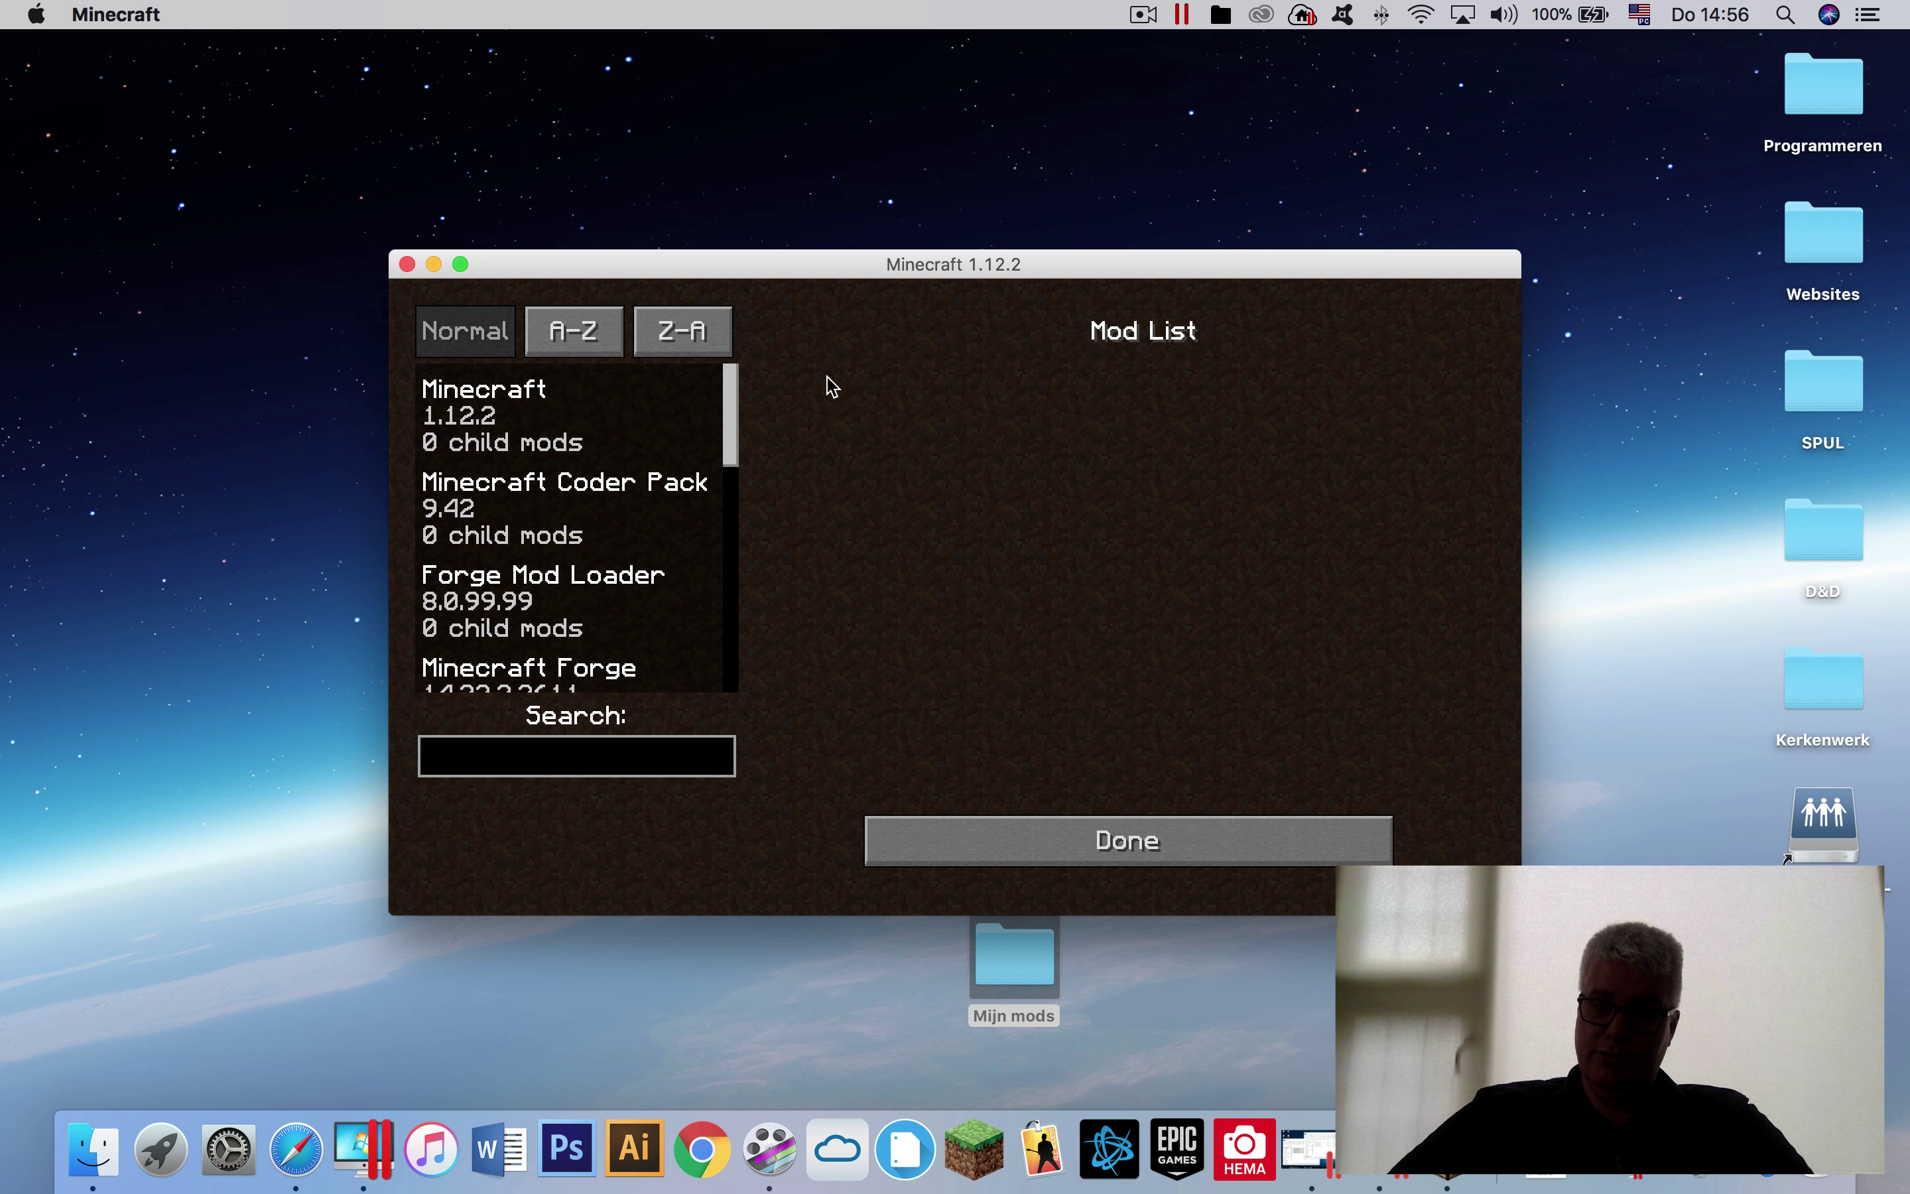
{"action": "left_click", "coordinate": [1317, 829]}
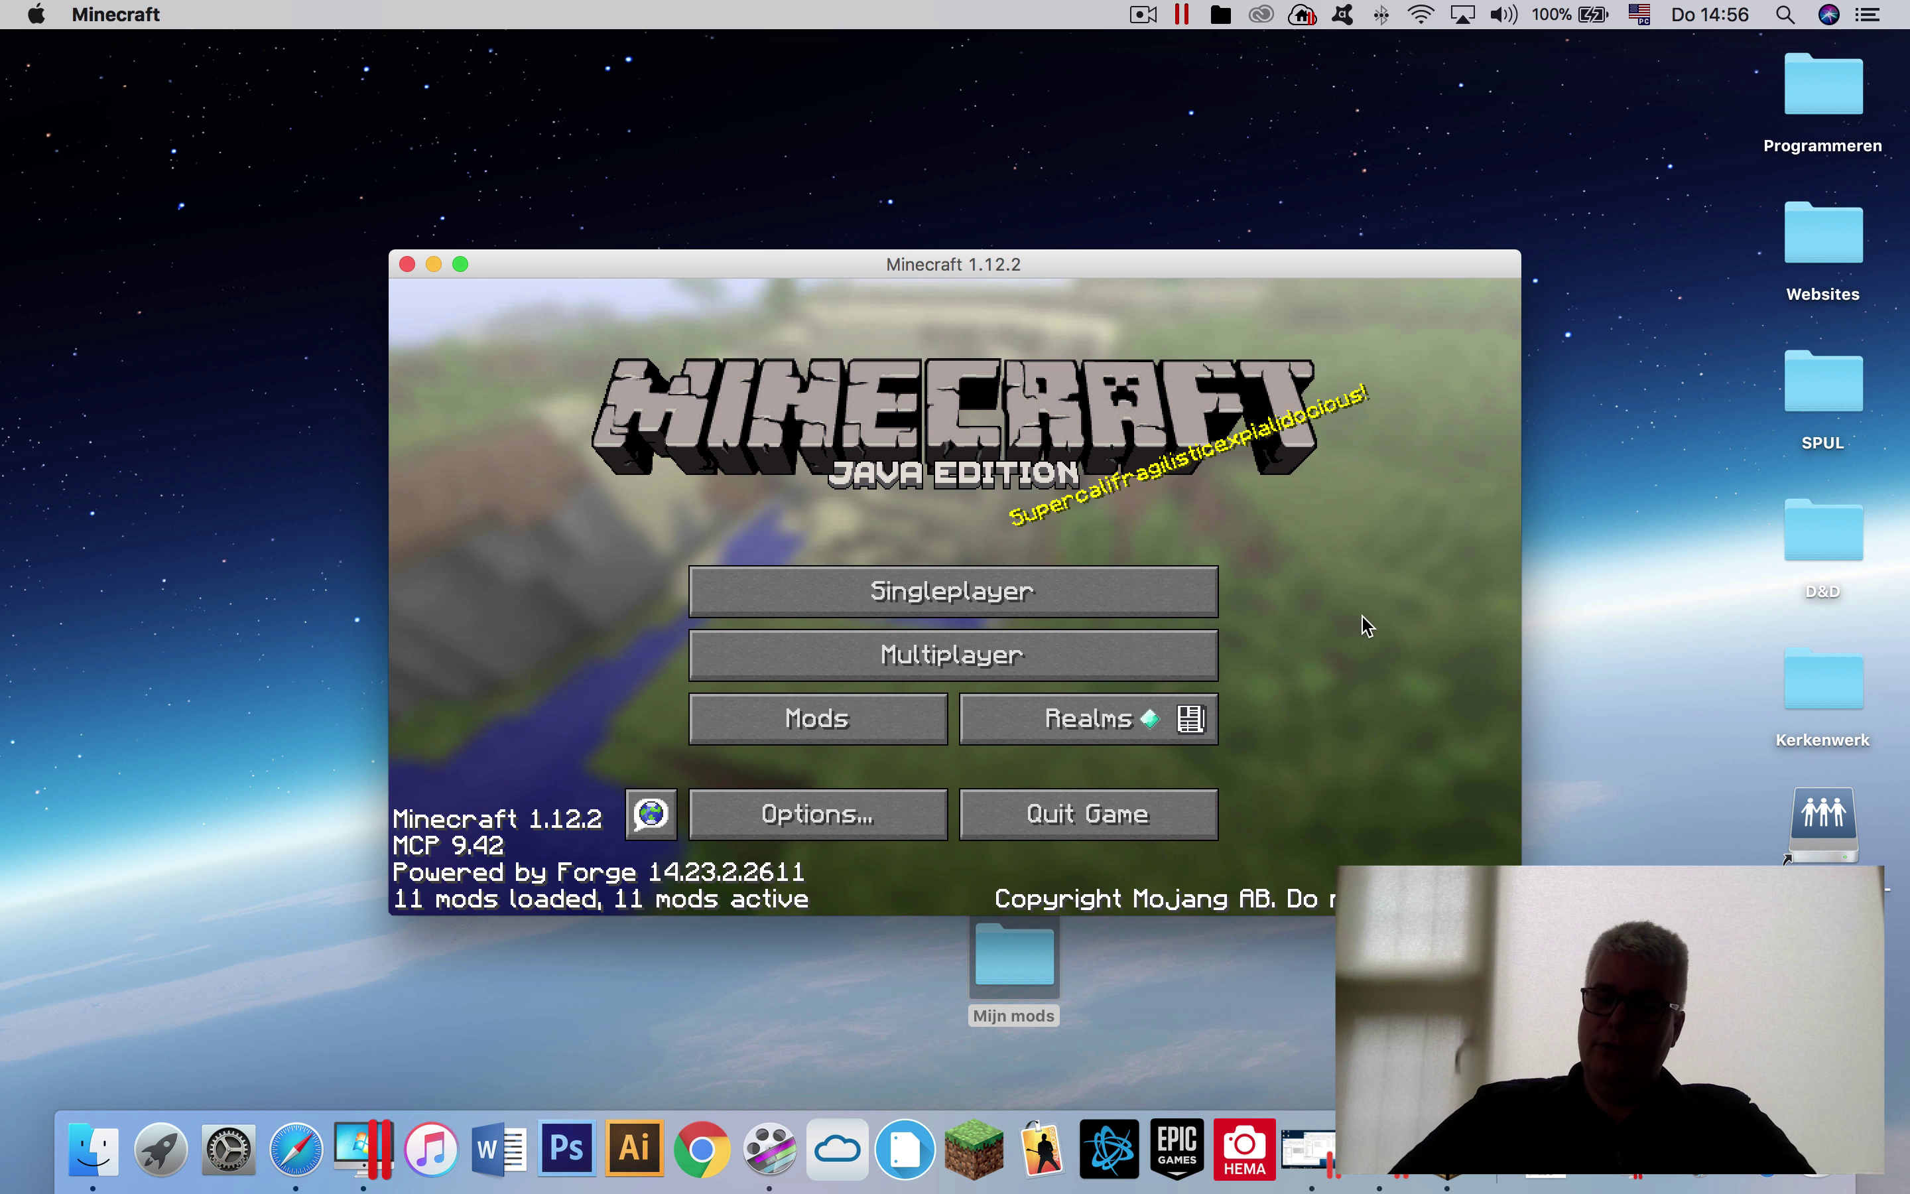
{"action": "left_click", "coordinate": [991, 596]}
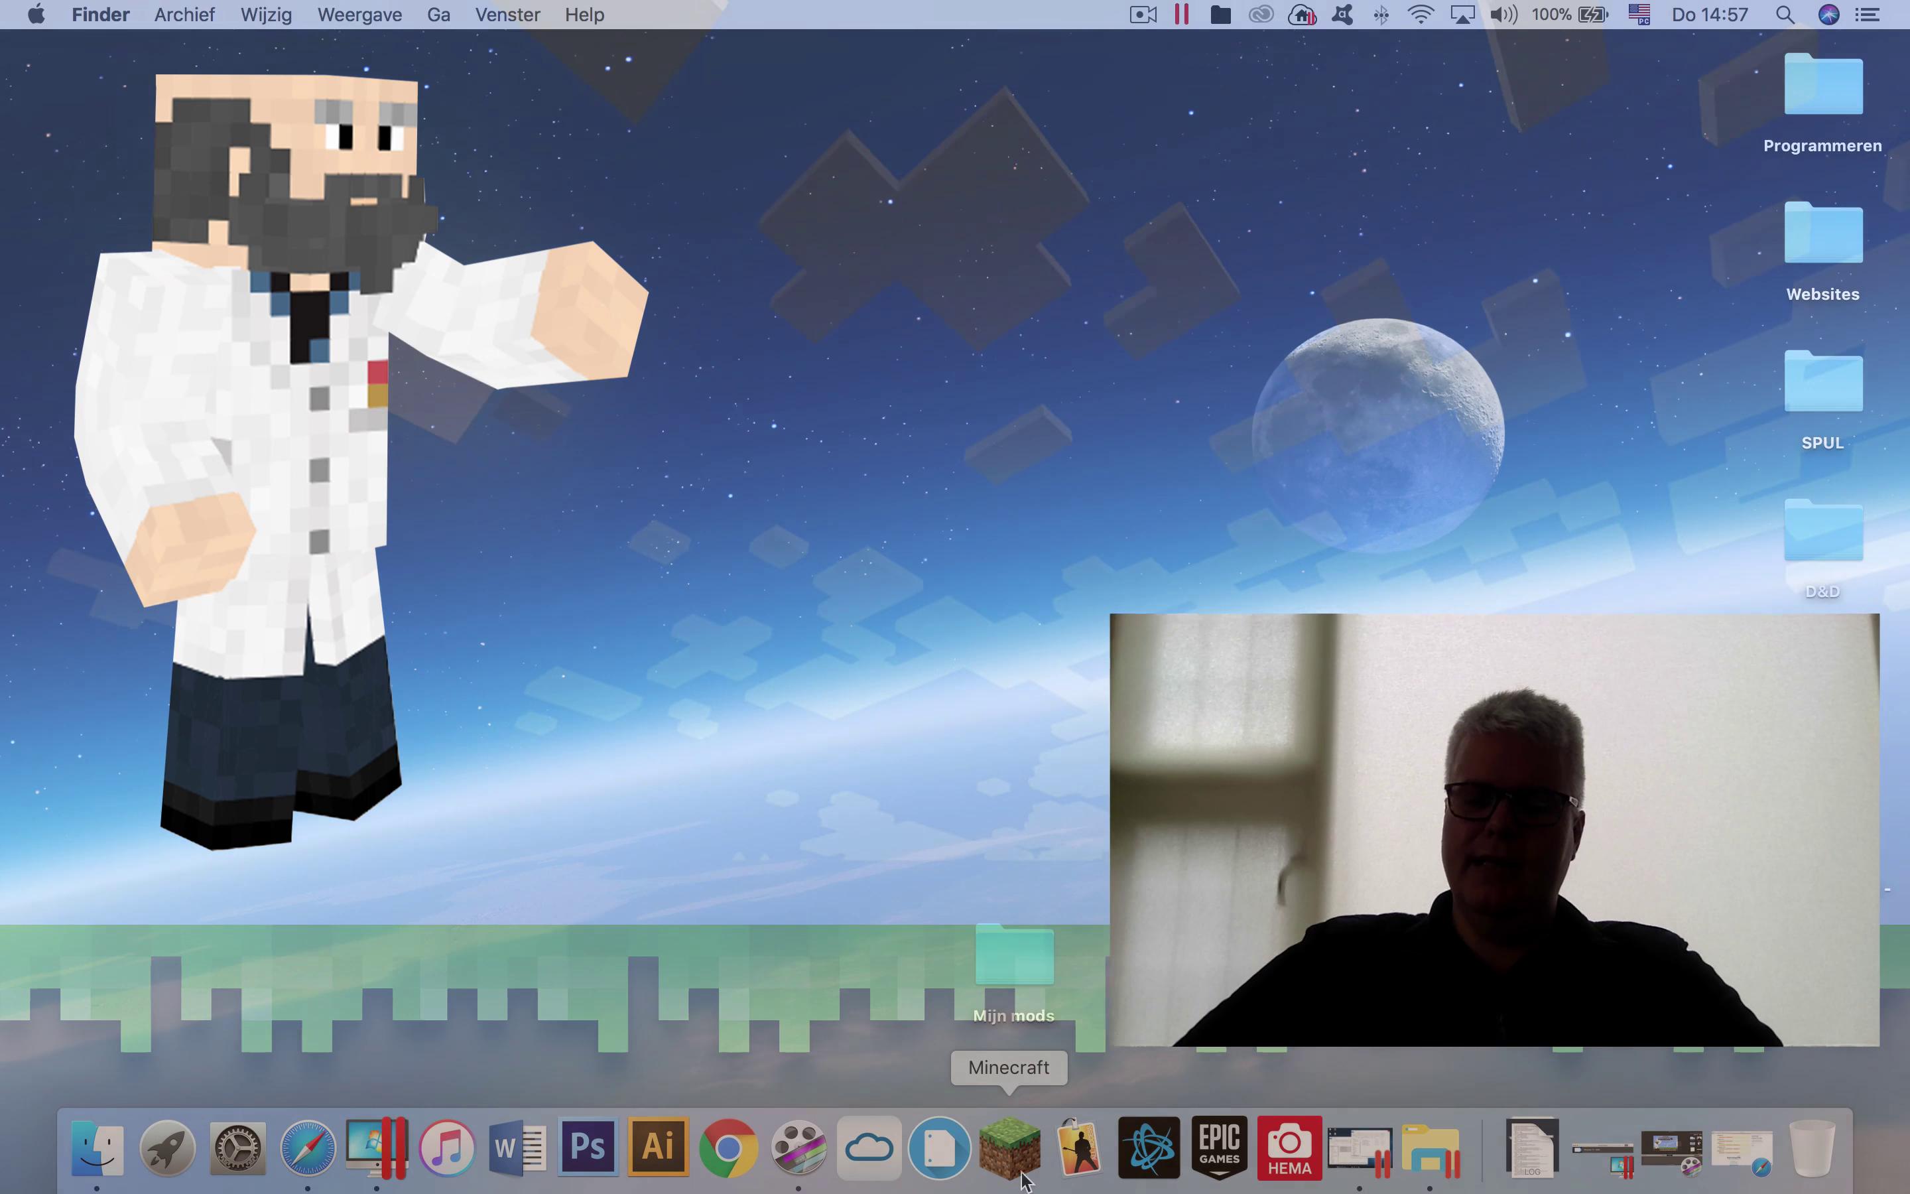
- Reopen the Minecraft Launcher and start the game with the Nieuwste release 1.12.2 profile
{"action": "left_click", "coordinate": [1024, 1180]}
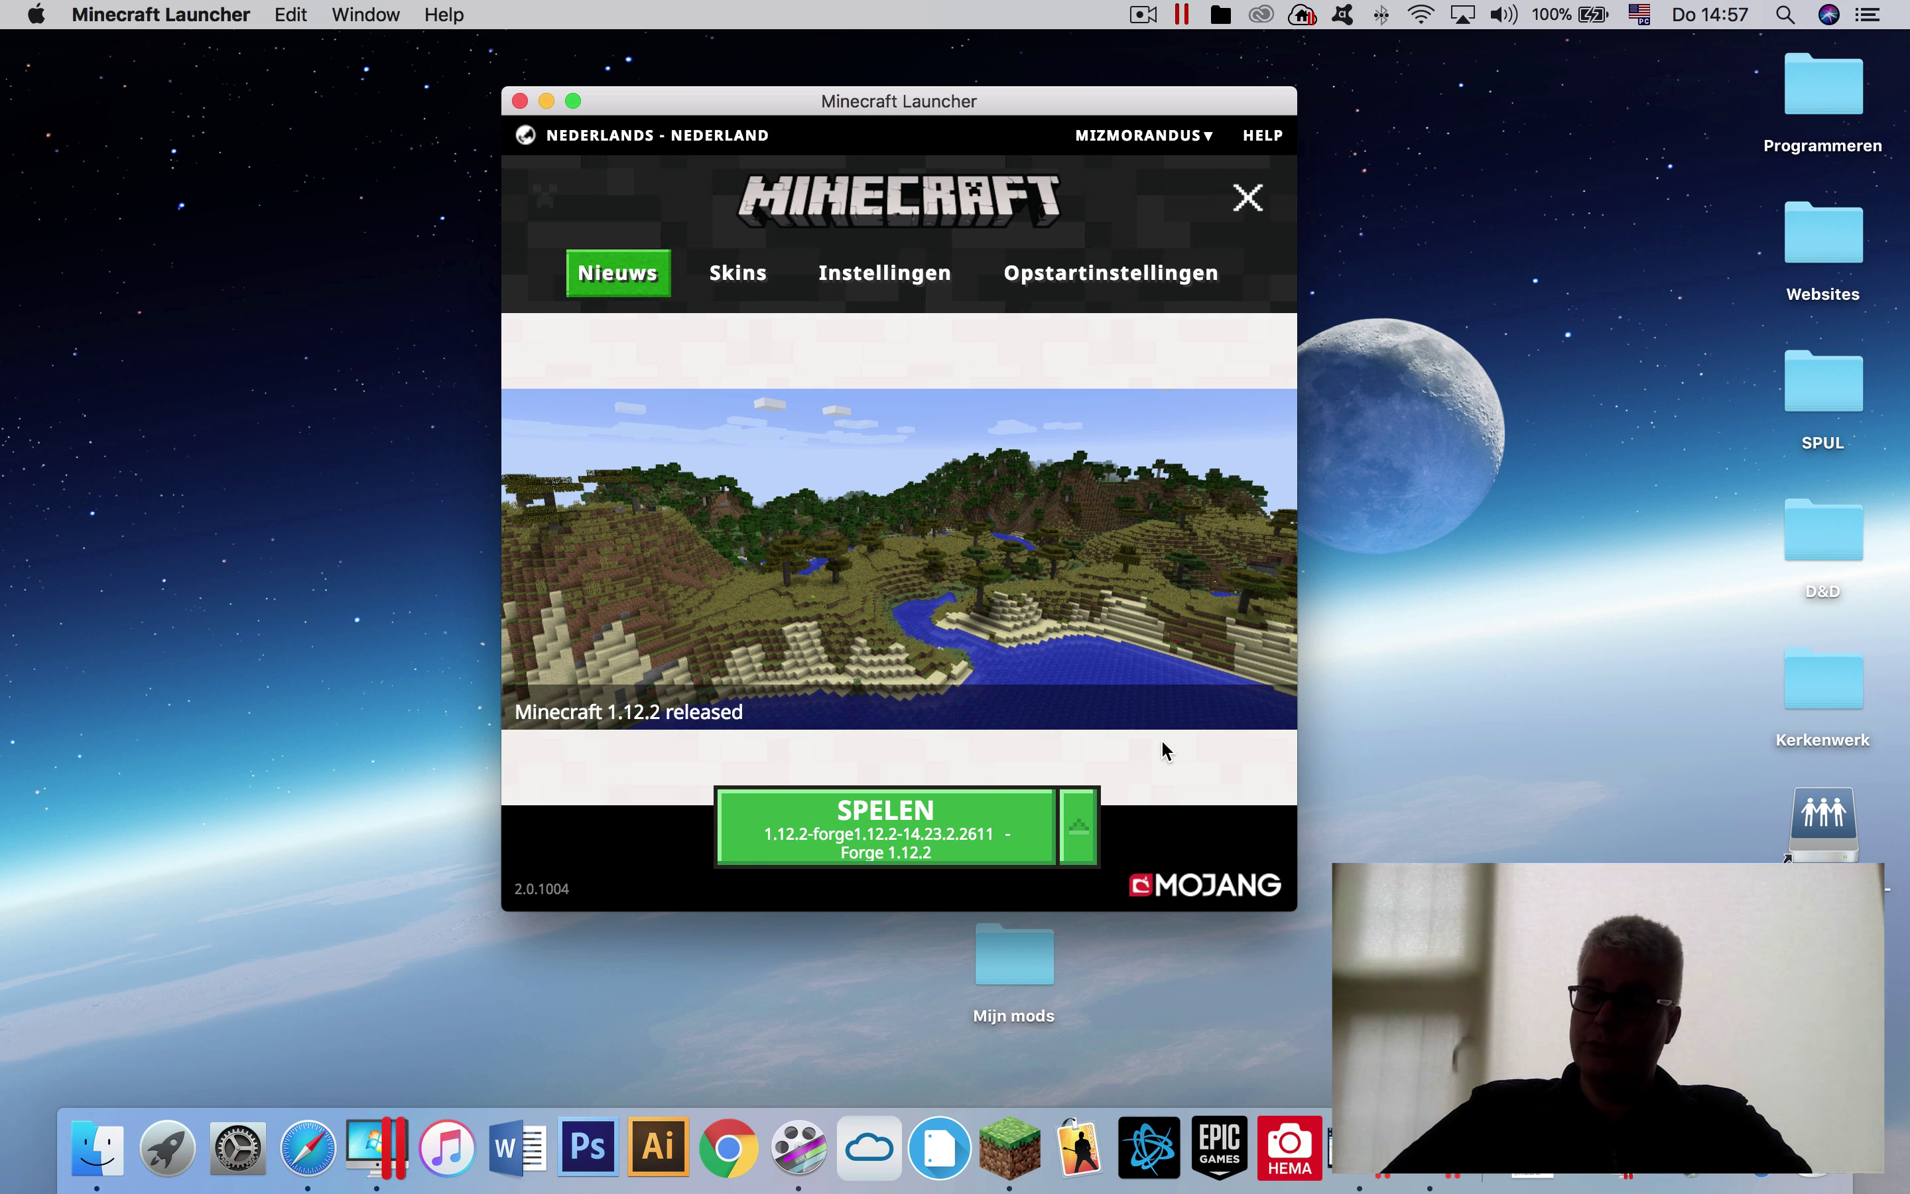
{"action": "left_click", "coordinate": [1080, 827]}
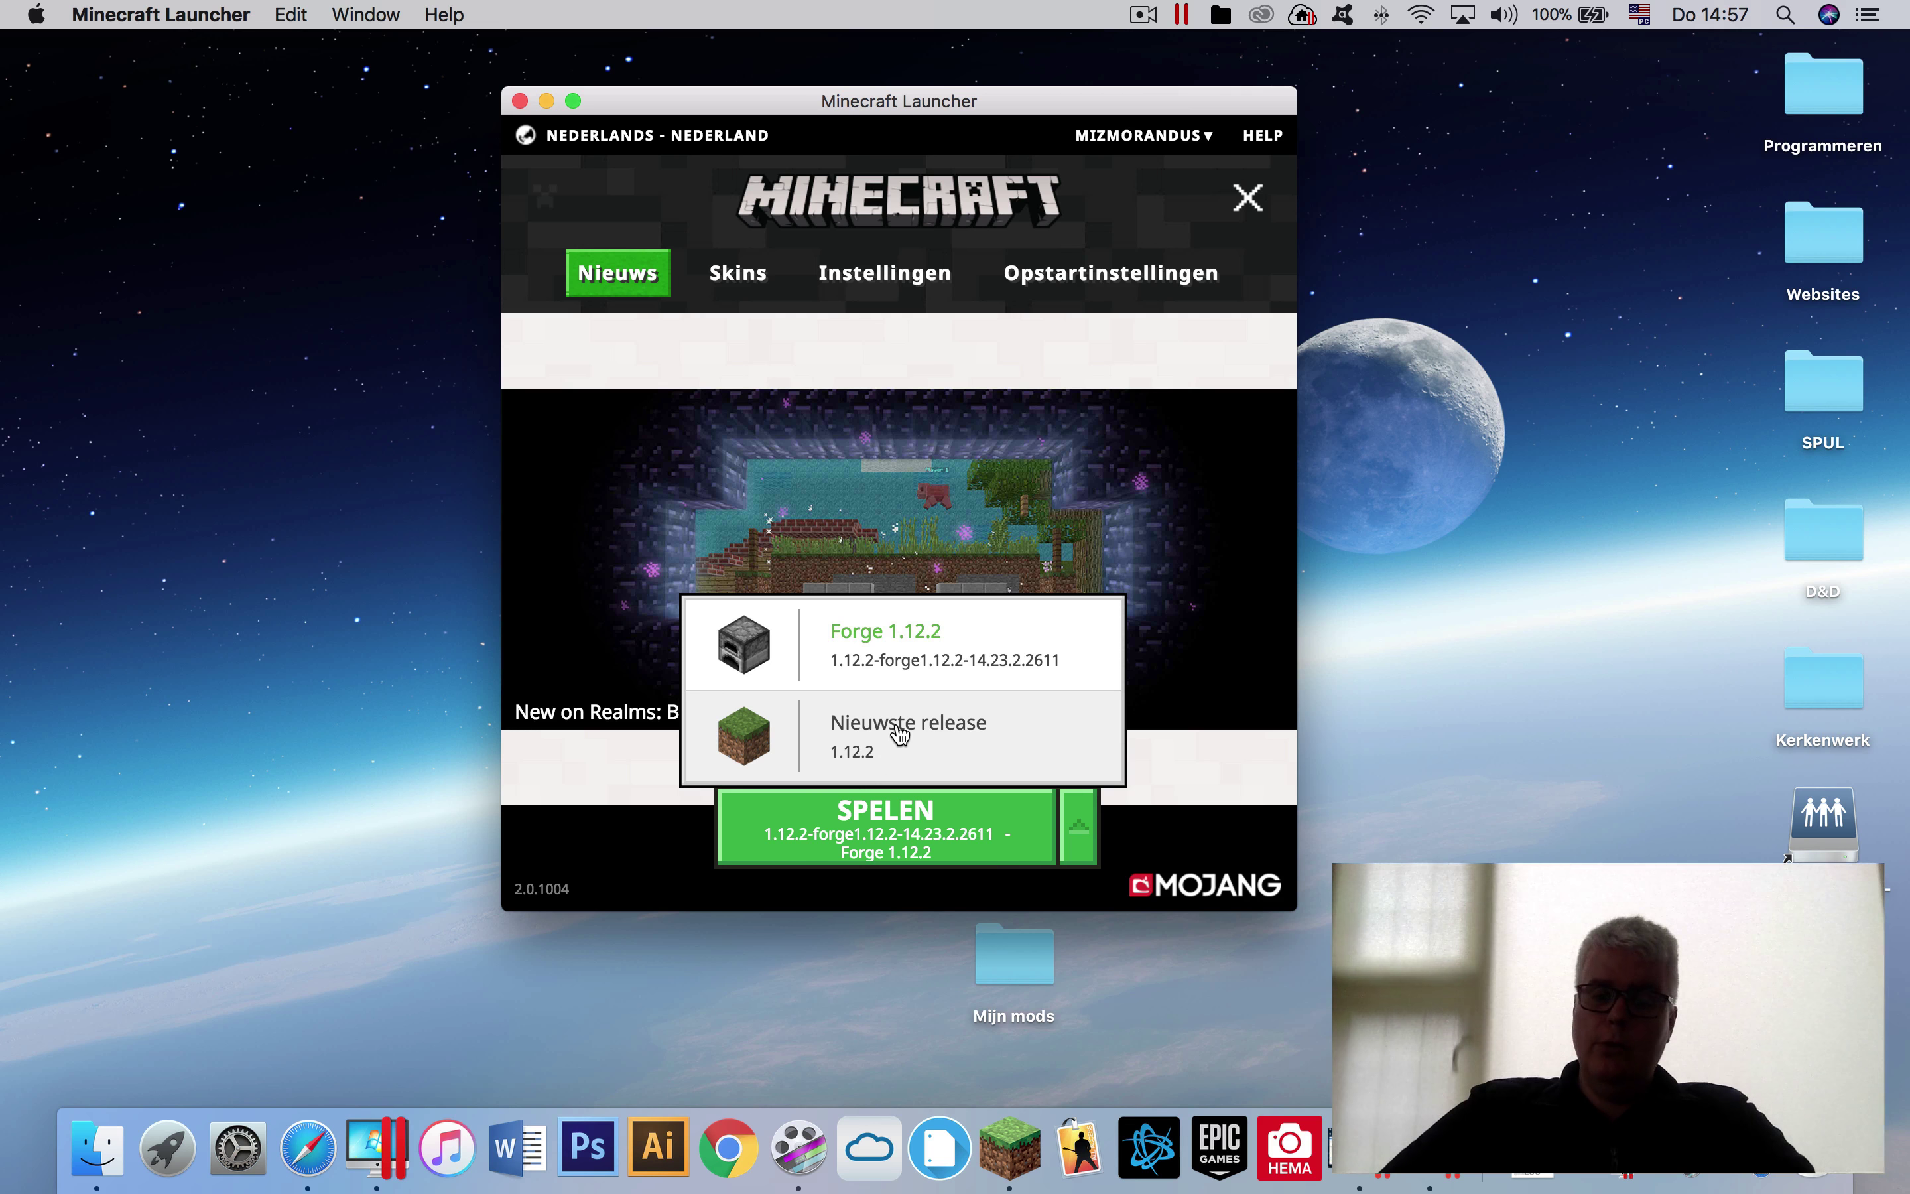
{"action": "left_click", "coordinate": [888, 746]}
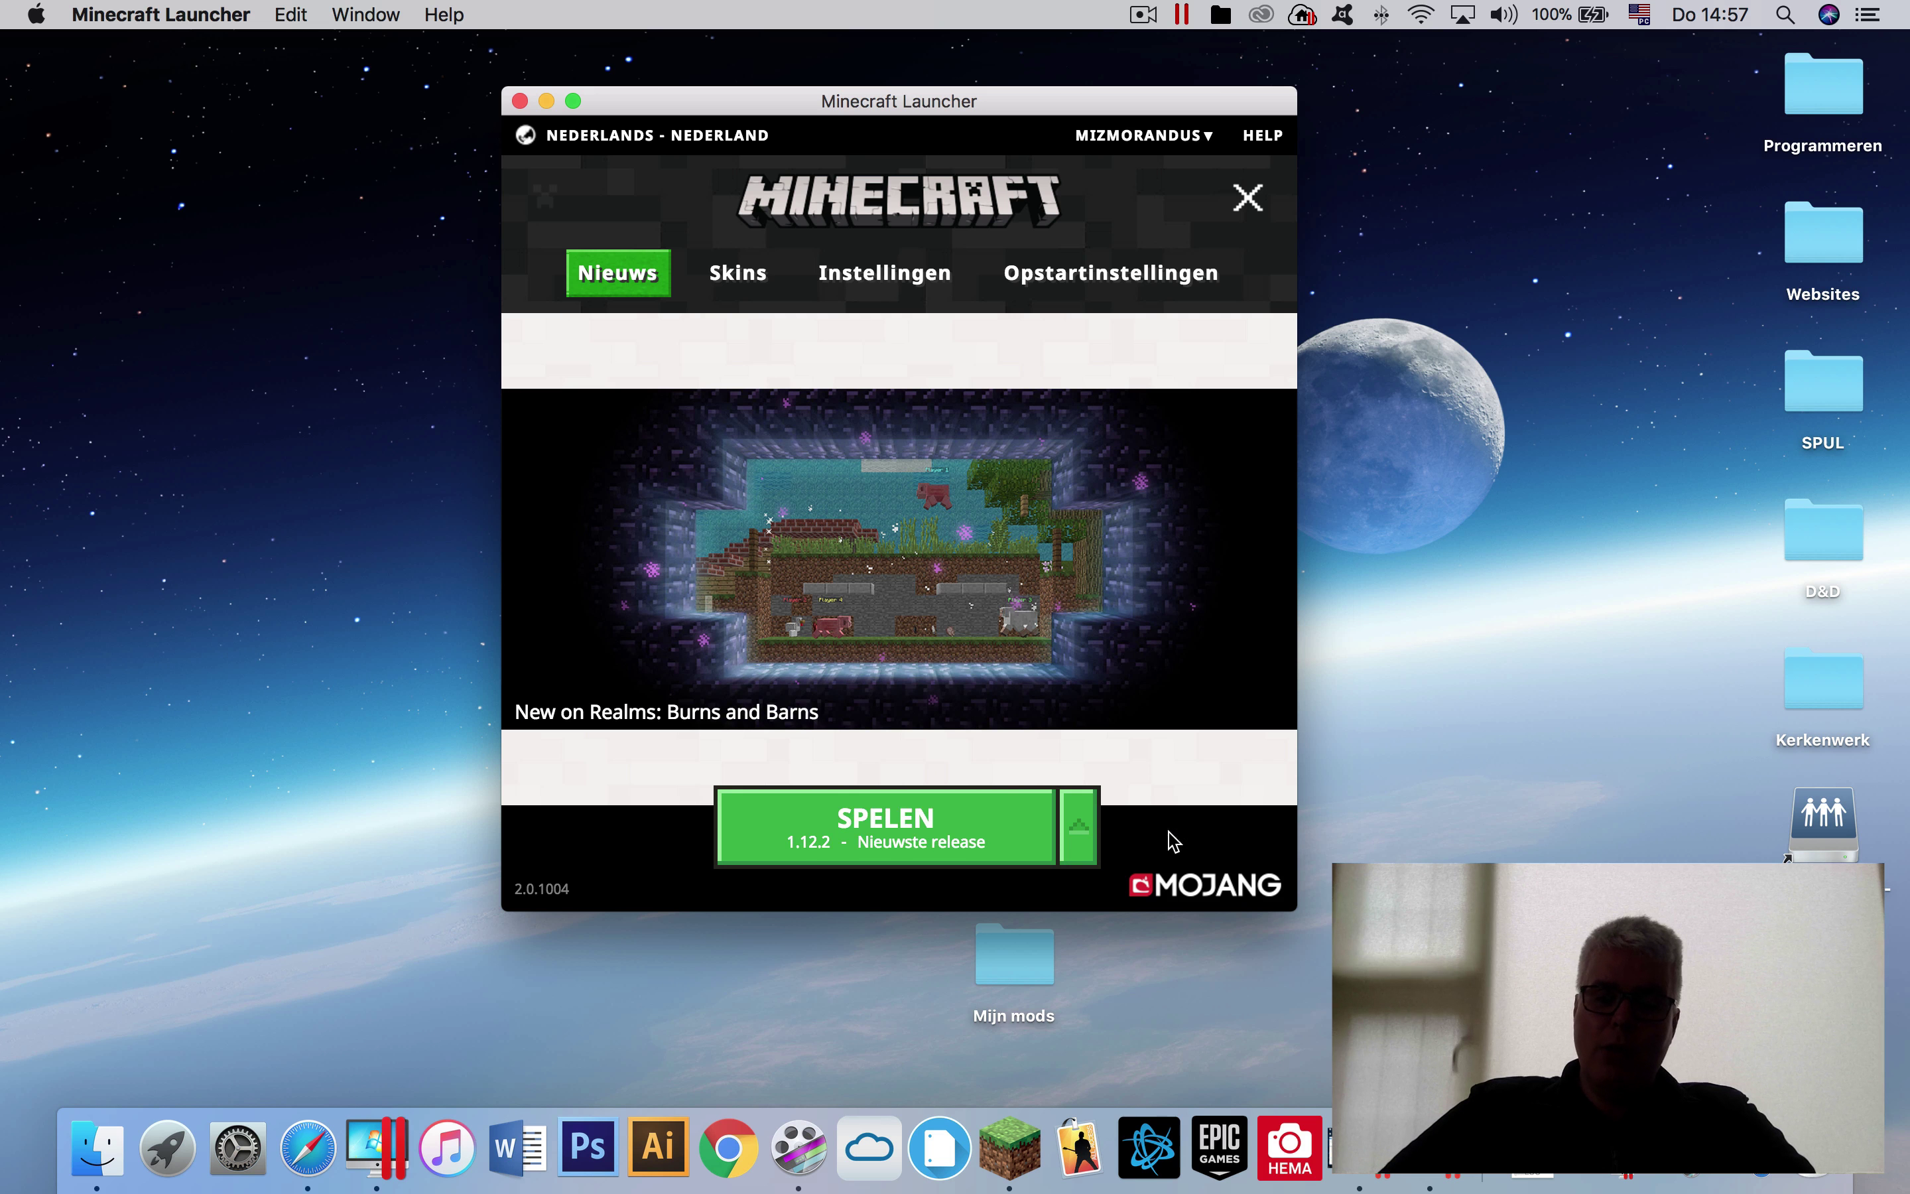
{"action": "left_click", "coordinate": [989, 839]}
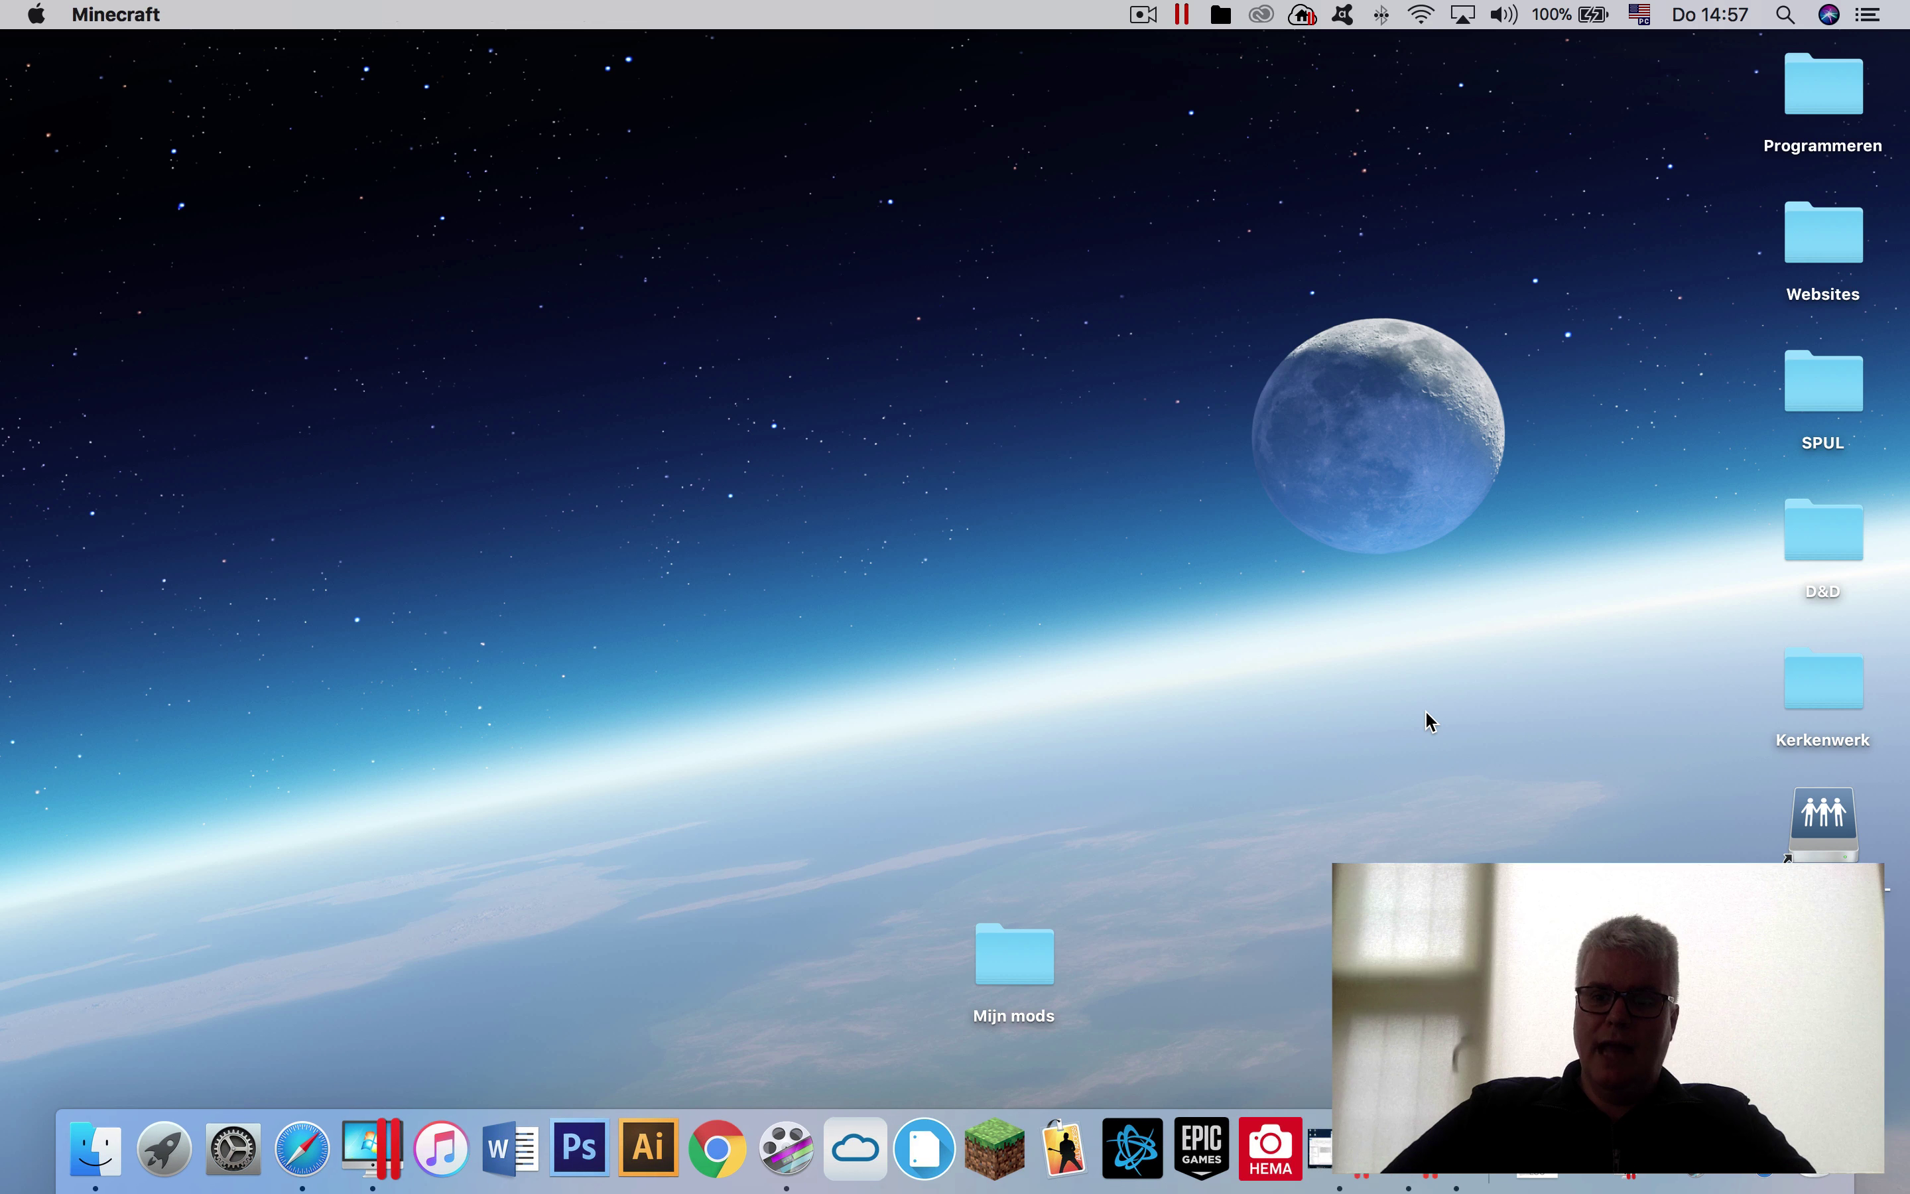